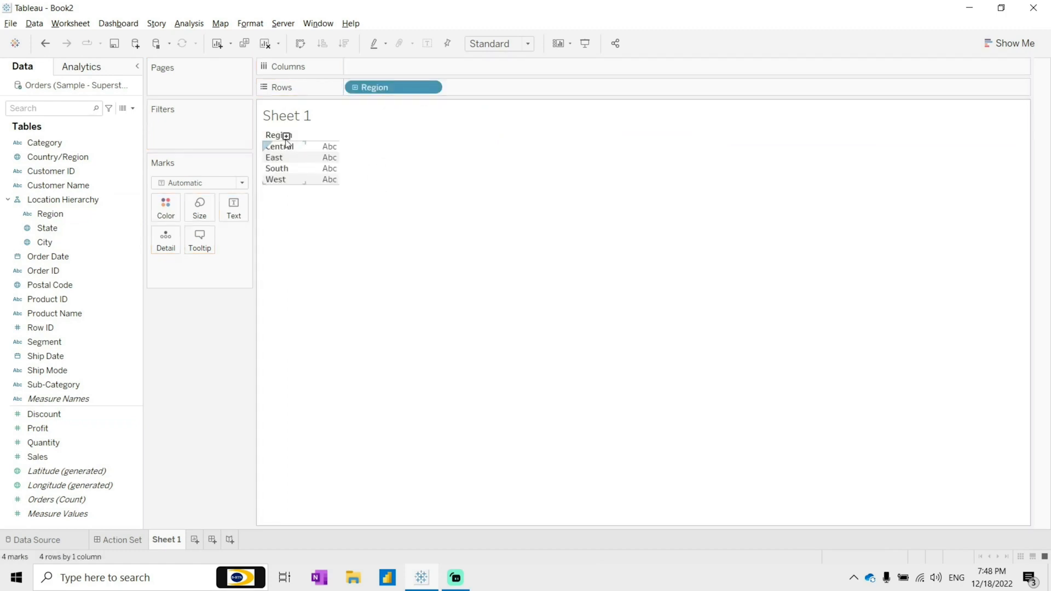
Step: Add Sales to the Region table as text values
drag(38, 456, 291, 142)
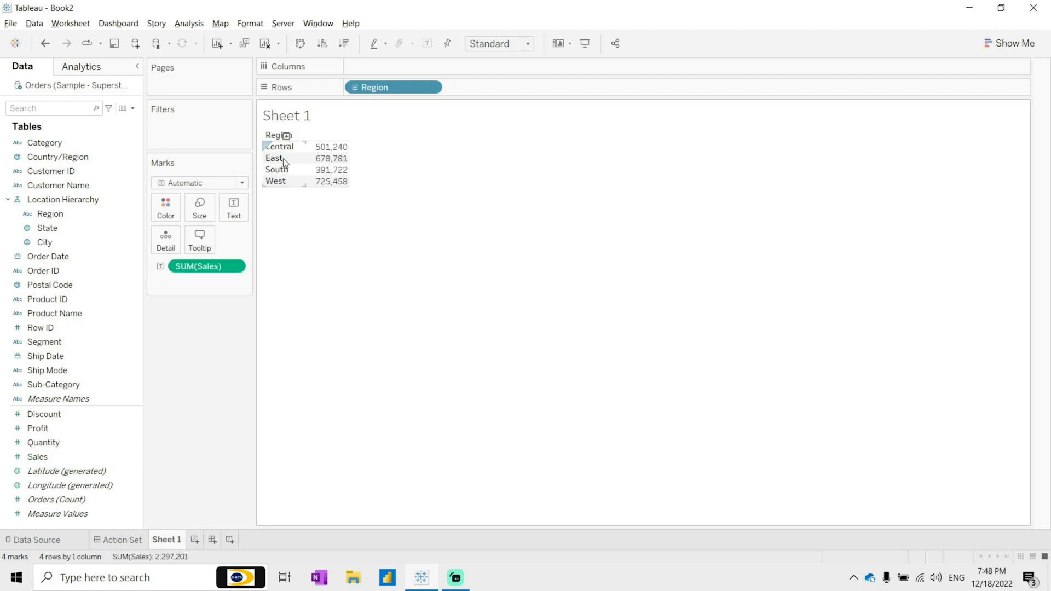
click(284, 159)
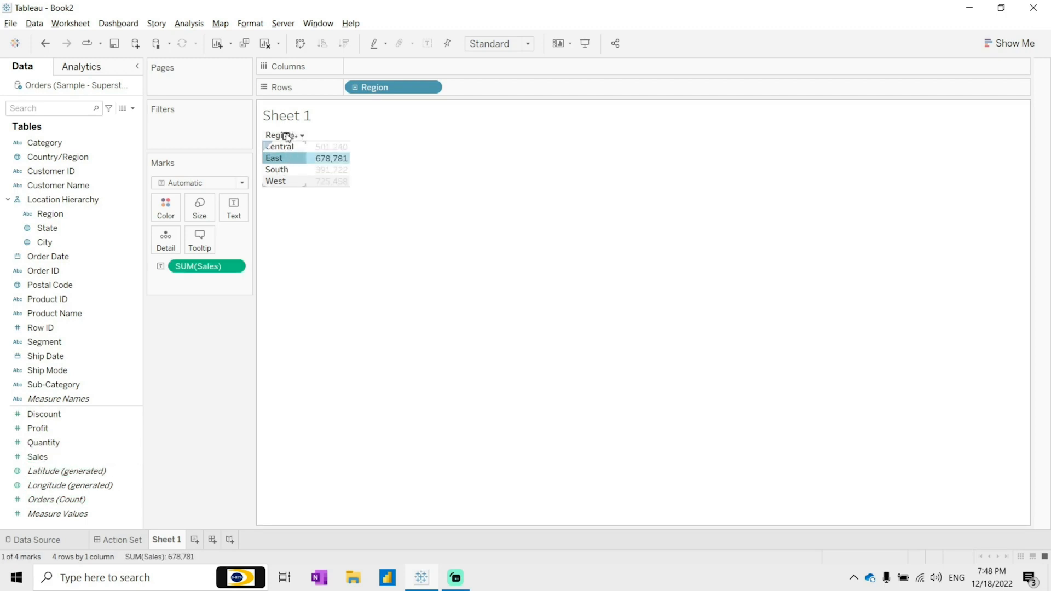
Step: Expand the location hierarchy from Region down to State and City, then collapse it back to Region
click(286, 136)
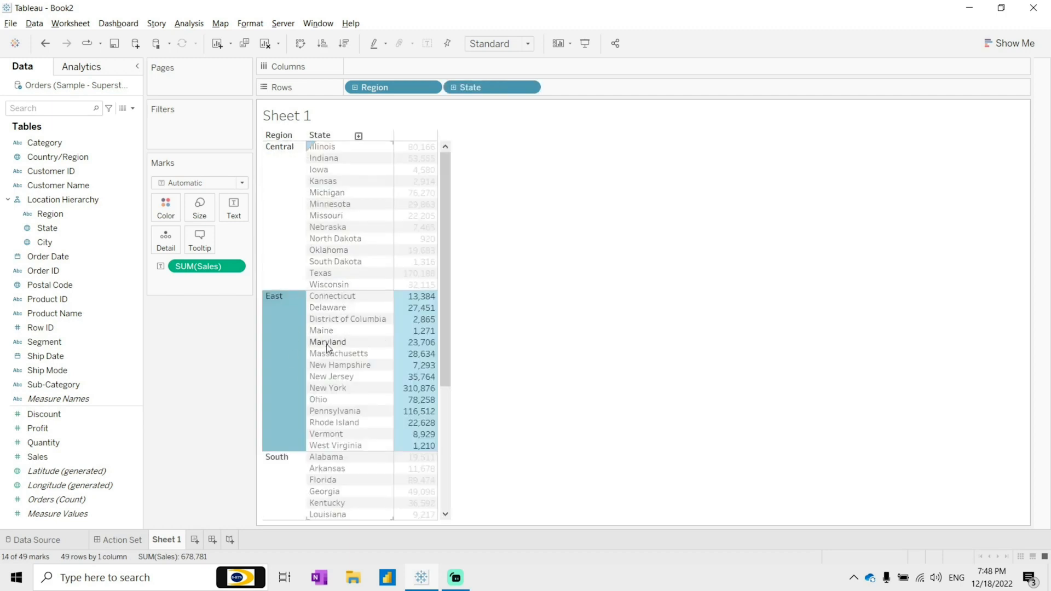
click(350, 387)
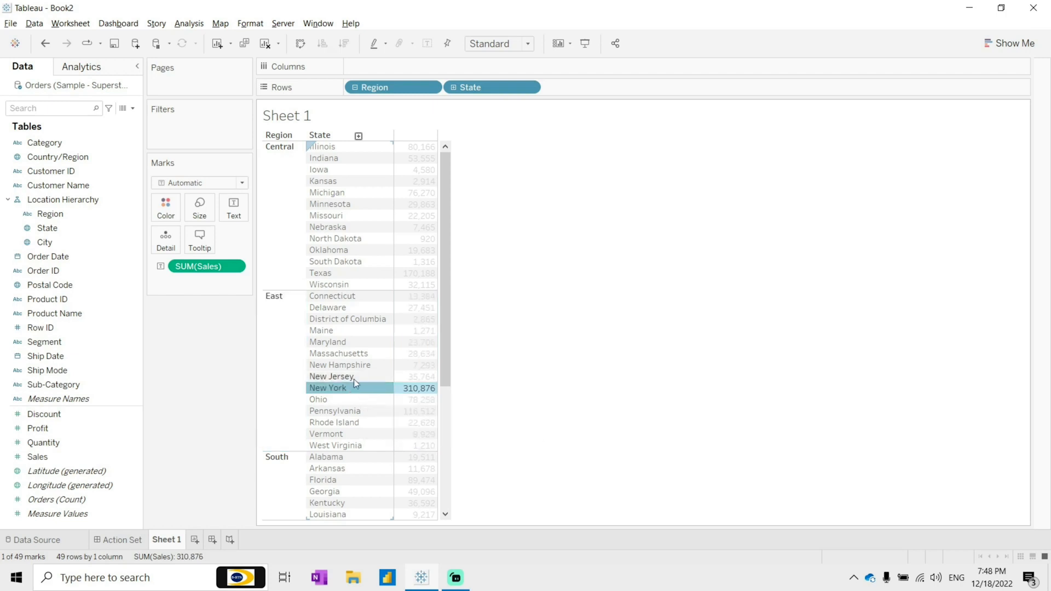
click(358, 137)
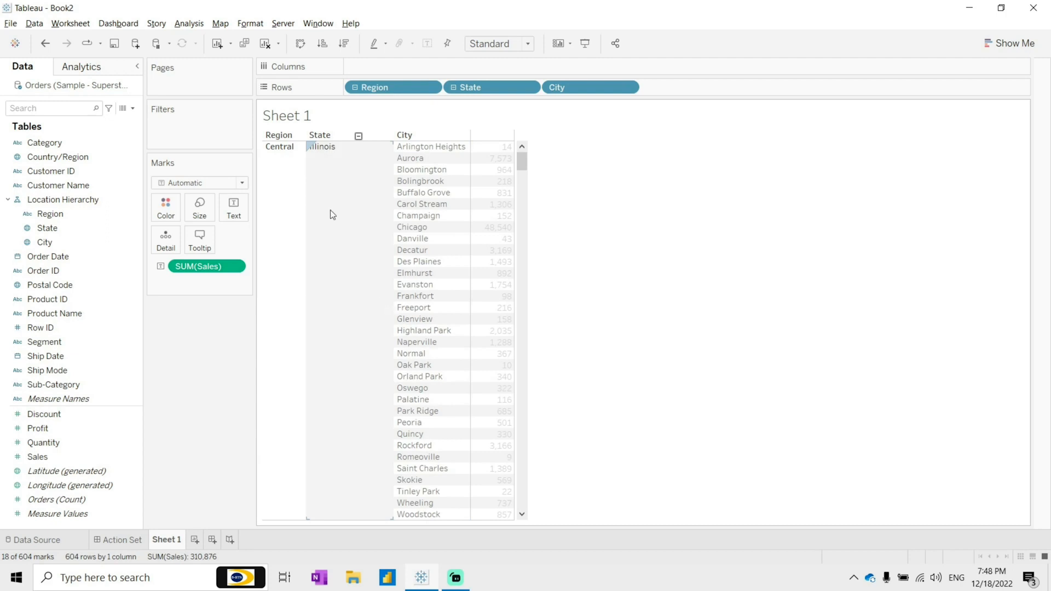
click(291, 179)
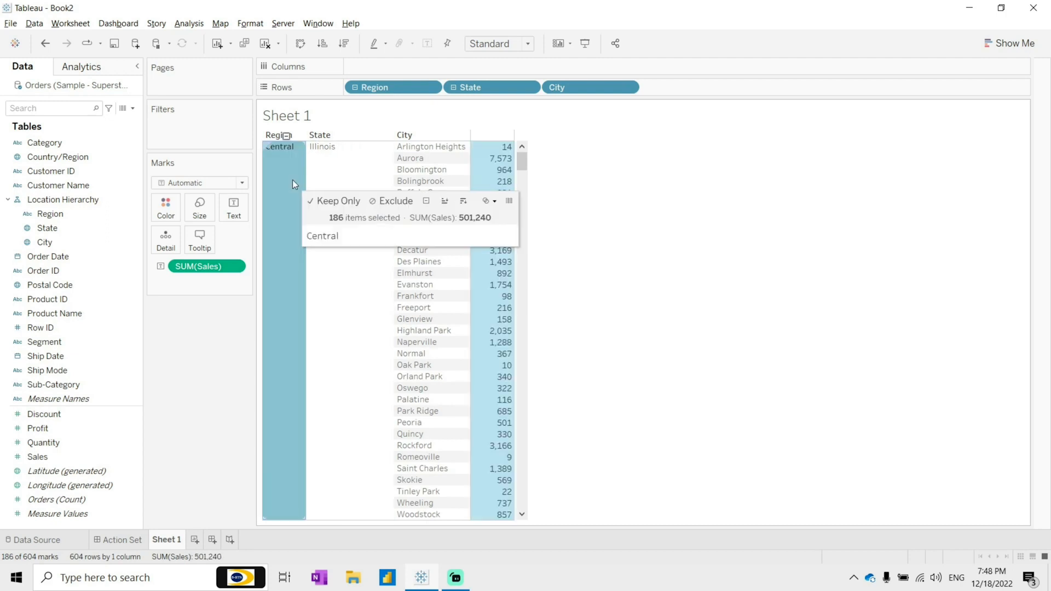
click(354, 328)
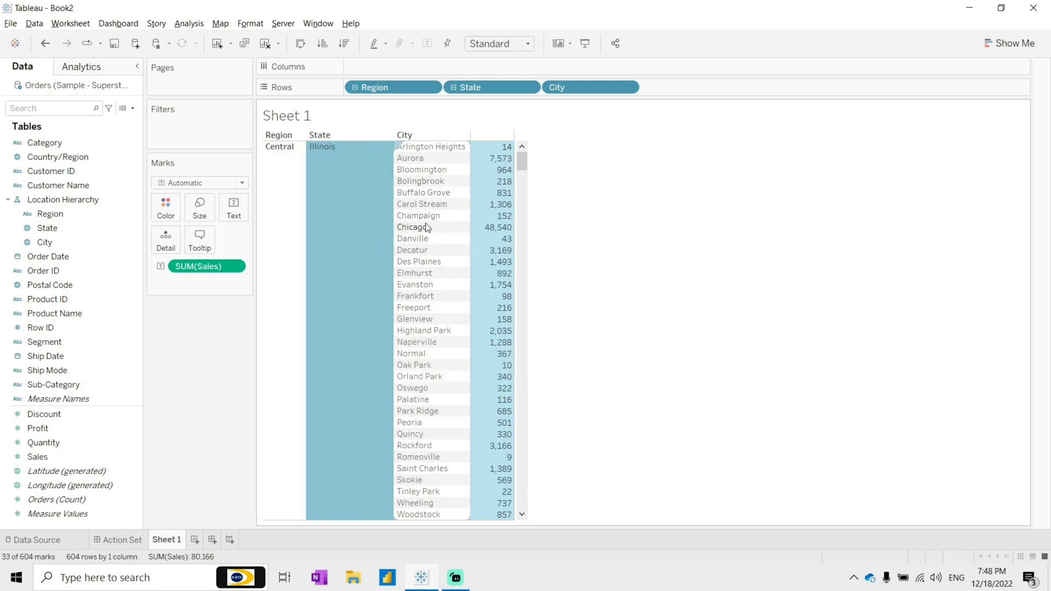
scroll(360, 274, down, 10)
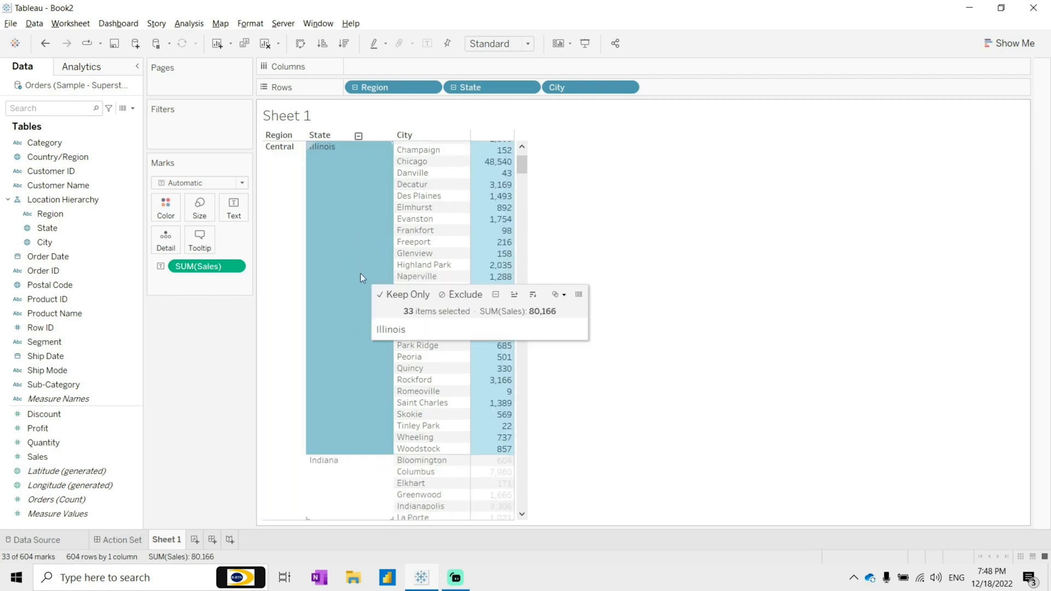
click(357, 263)
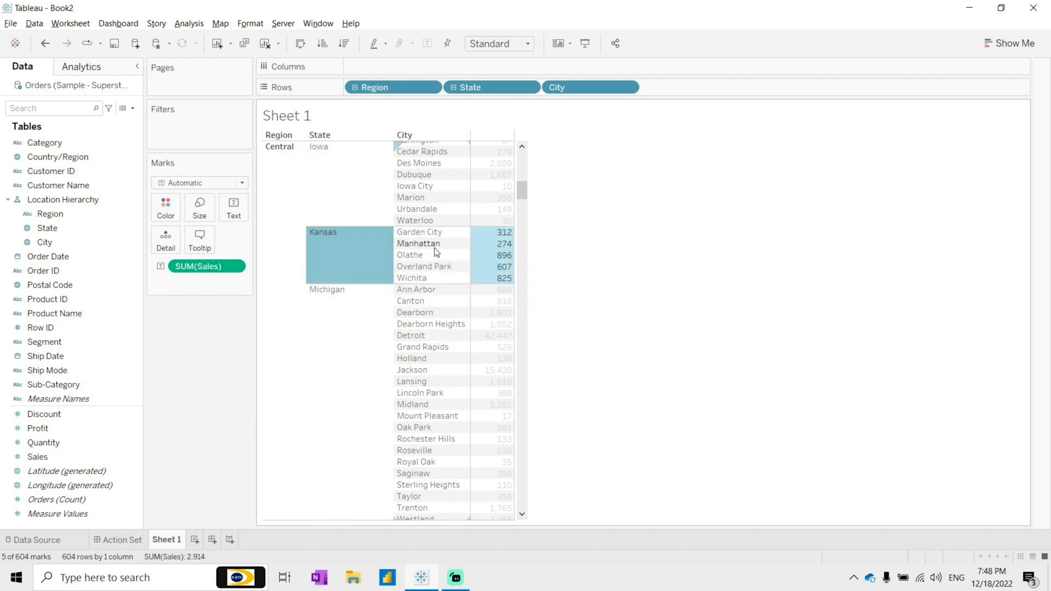
click(361, 247)
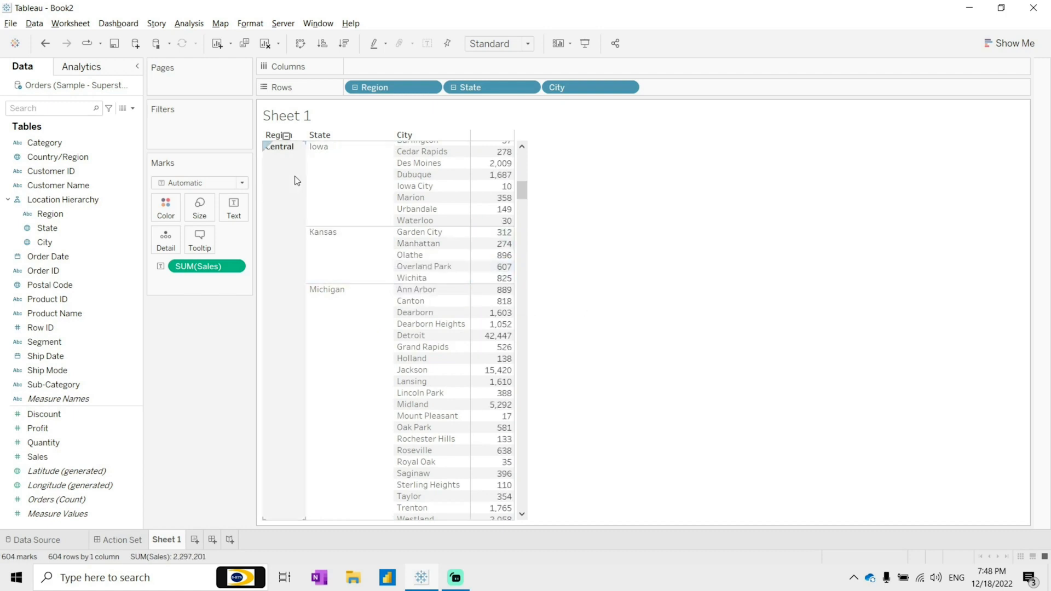
click(295, 176)
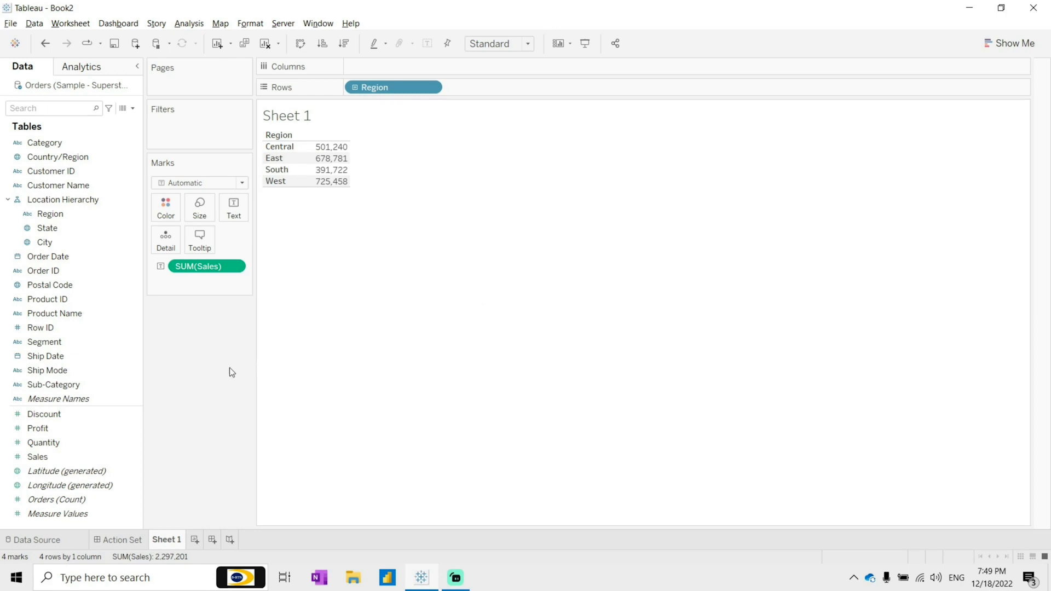
click(63, 218)
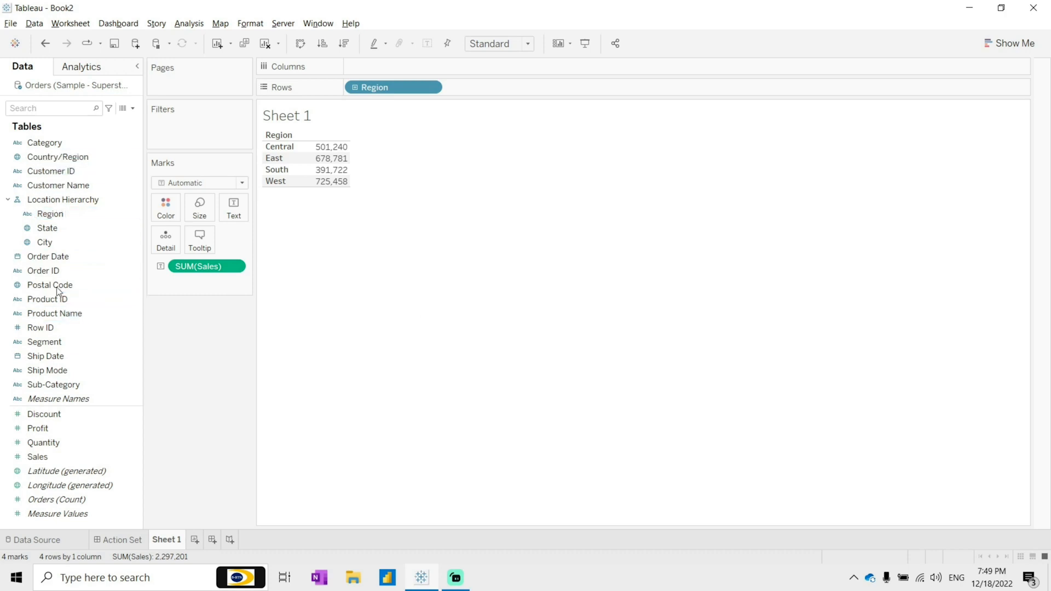
right_click(55, 215)
mouse_move(137, 312)
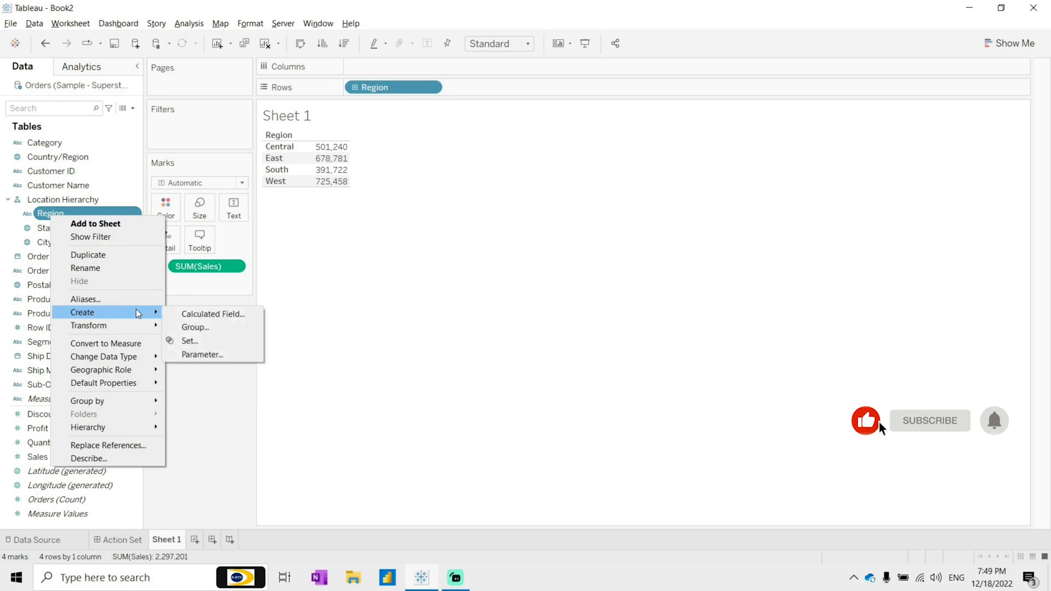
click(197, 436)
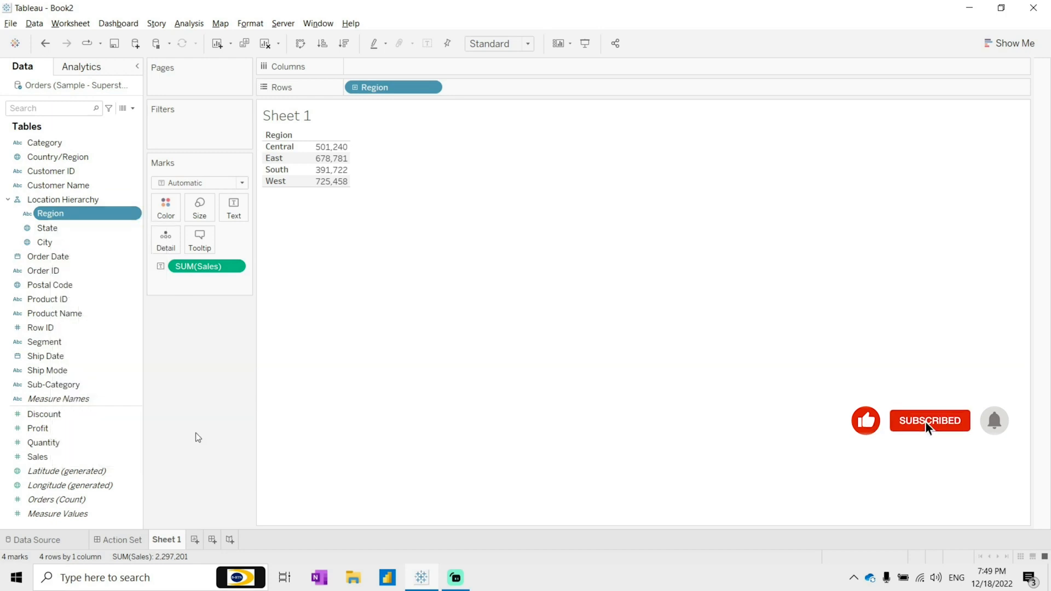
right_click(48, 443)
mouse_move(120, 294)
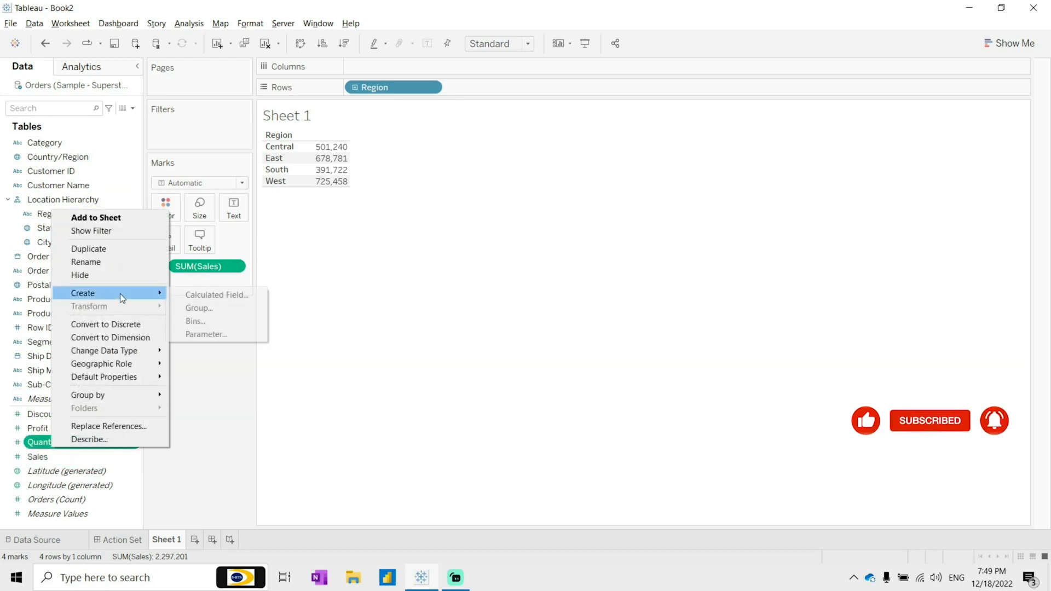
click(208, 400)
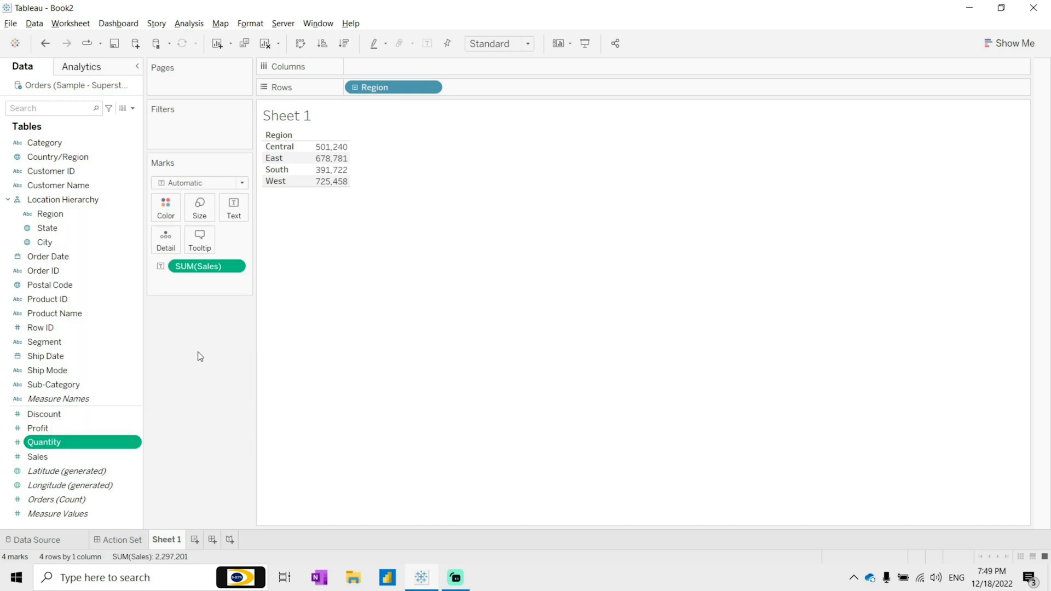
Step: Create a set from the Region field named Set Region
right_click(65, 213)
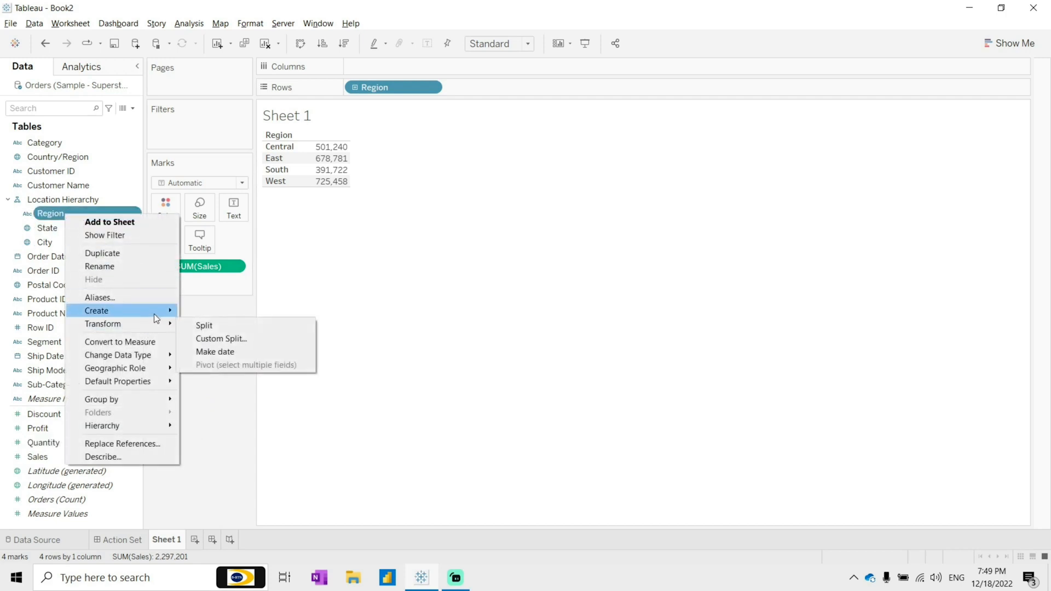
click(211, 334)
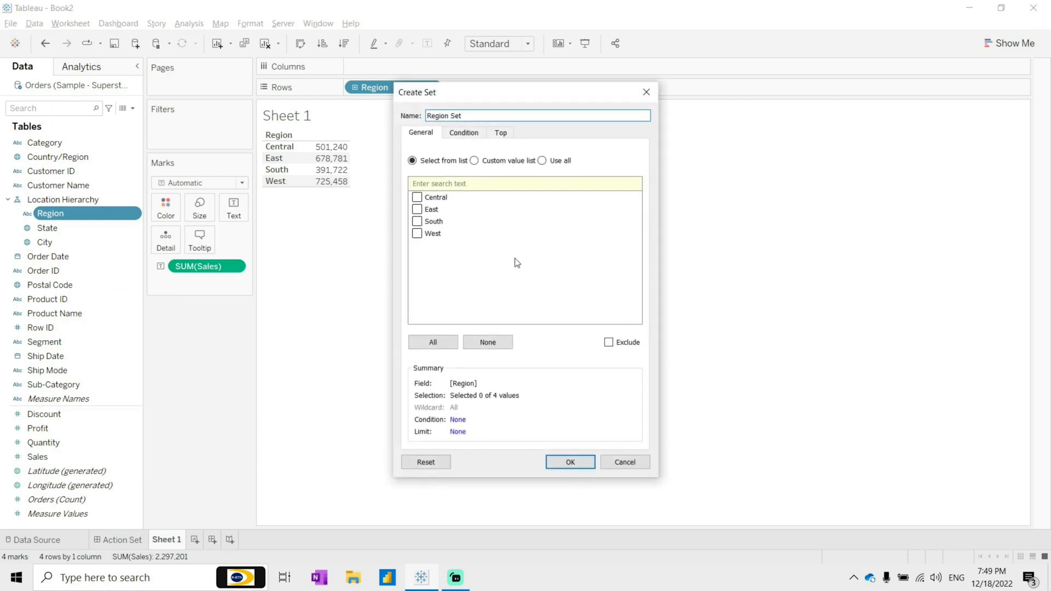
click(463, 116)
drag(452, 117, 319, 103)
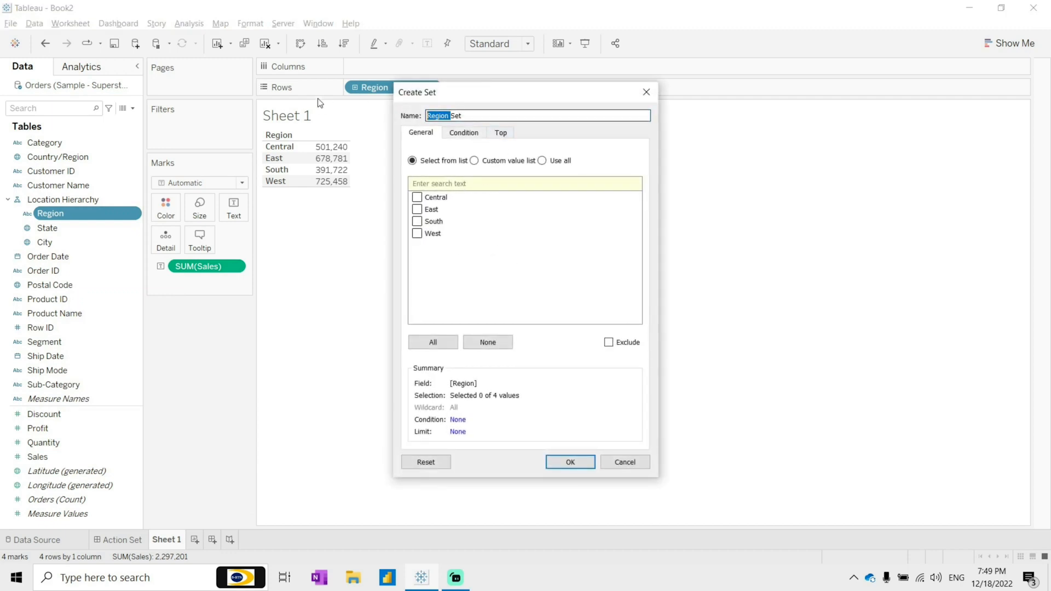
key(BackSpace)
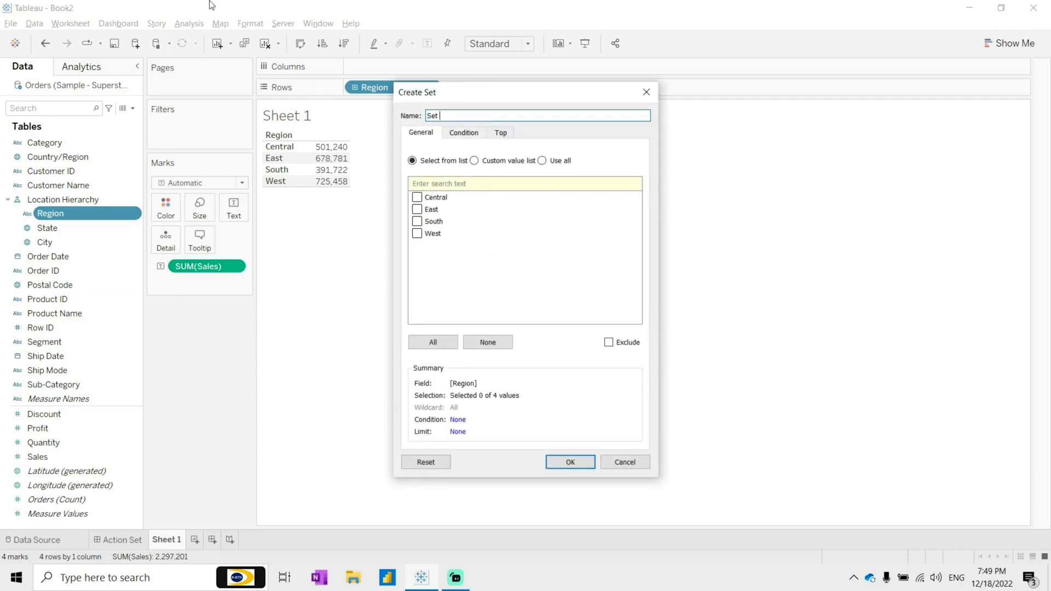
click(570, 462)
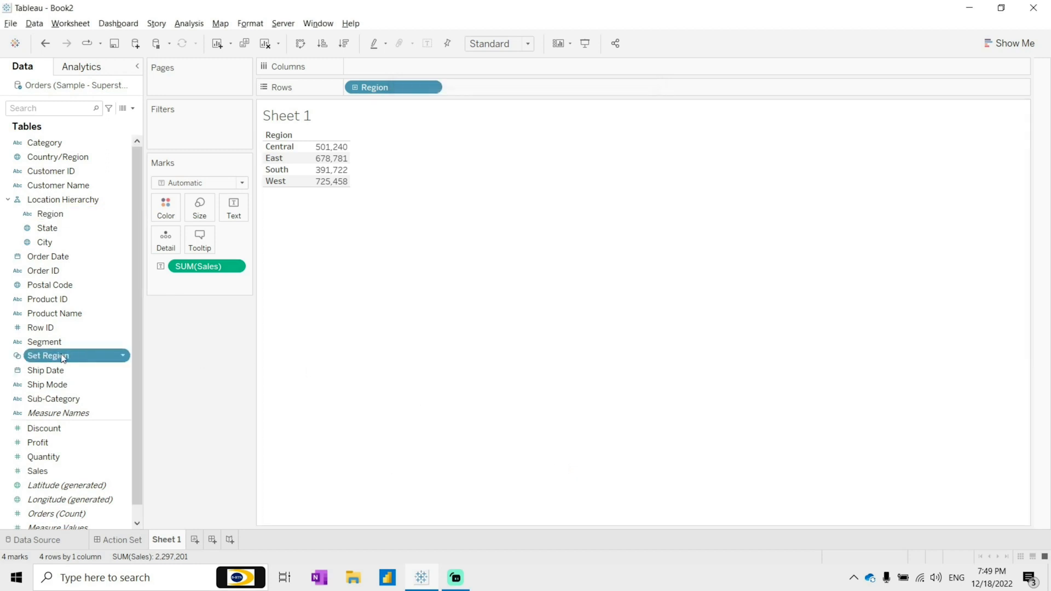
Step: Create a new calculated field named Drill - State
click(133, 108)
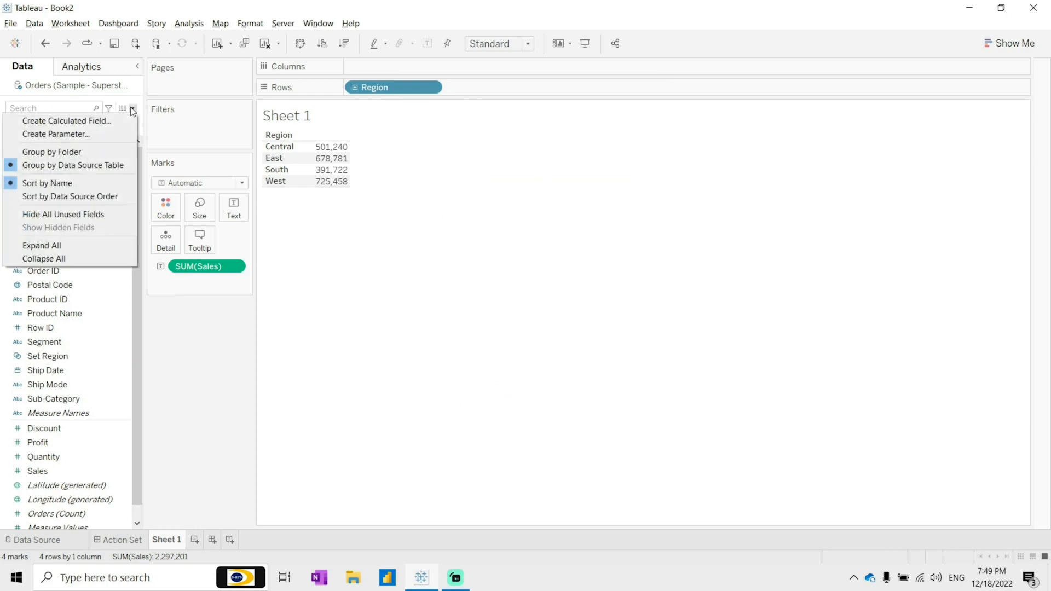
click(95, 121)
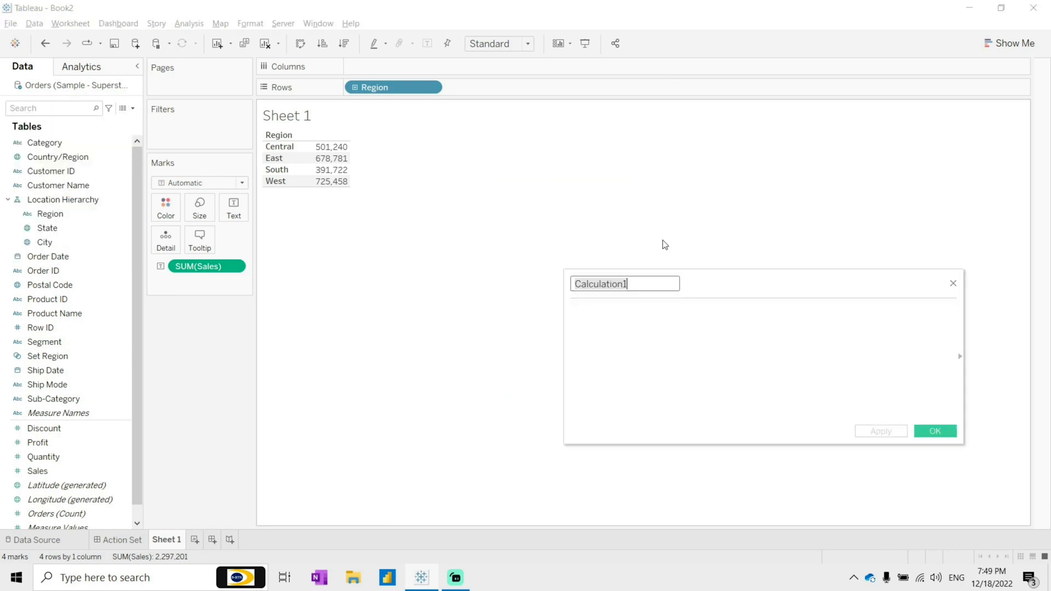
key(BackSpace)
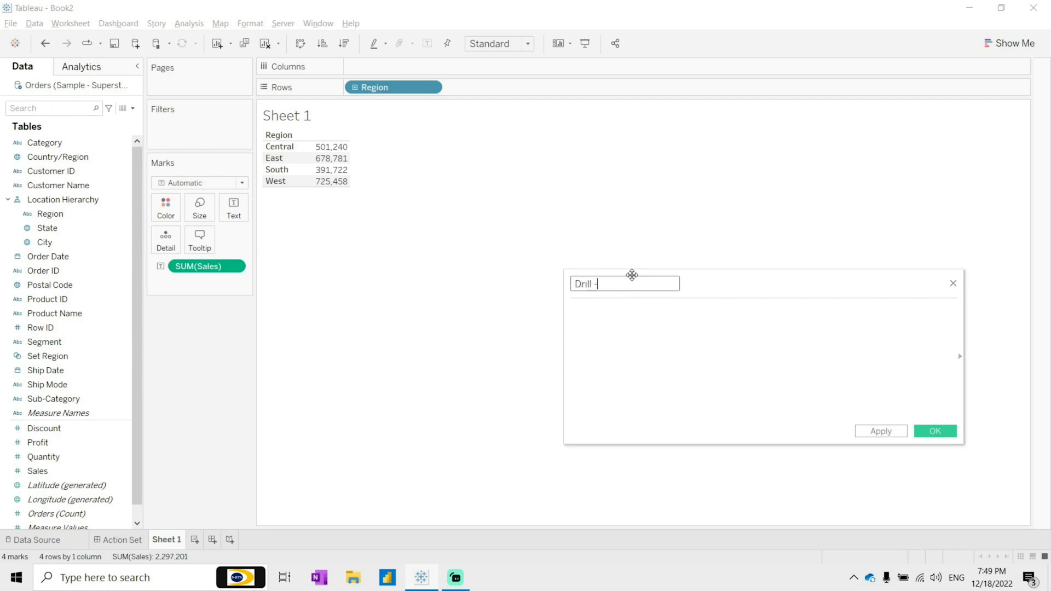
text(Drill - State)
Step: Enter the formula if [Set Region] then [State] else [Region] END, apply it and save the calculation
click(631, 303)
text(if [Set Region])
key(Return)
text(then stat)
key(Return)
text(else )
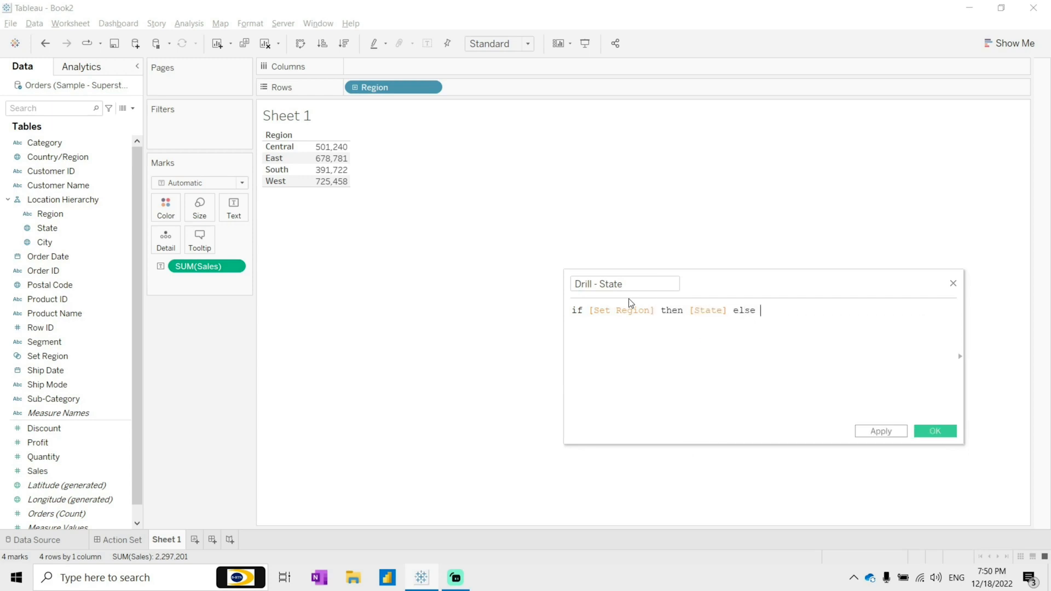
text(region)
key(Return)
text(END)
click(886, 431)
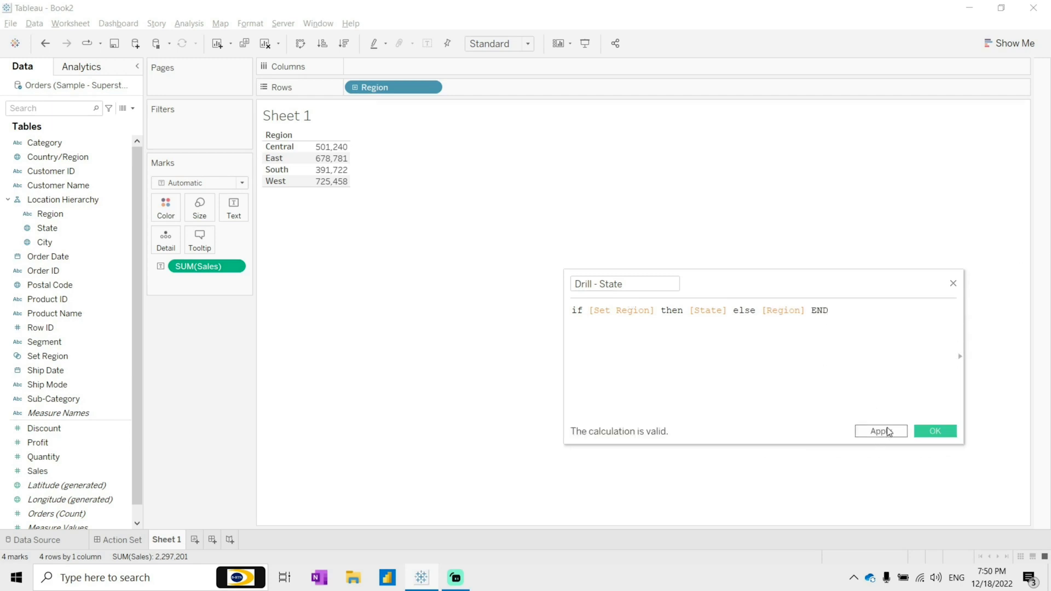
click(936, 432)
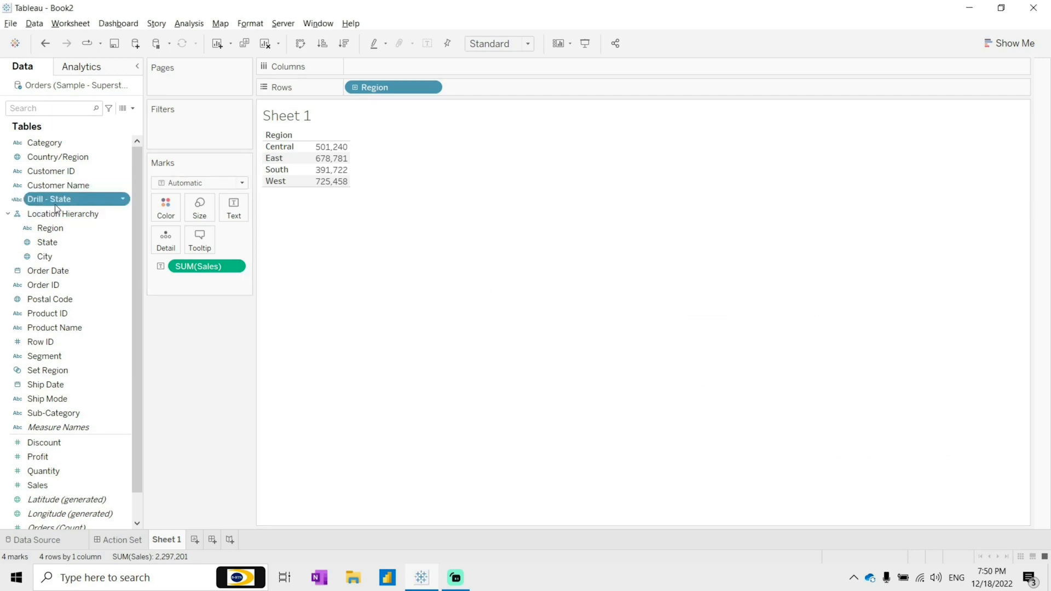
Step: Add the Drill - State field to Rows after Region
drag(54, 203, 547, 93)
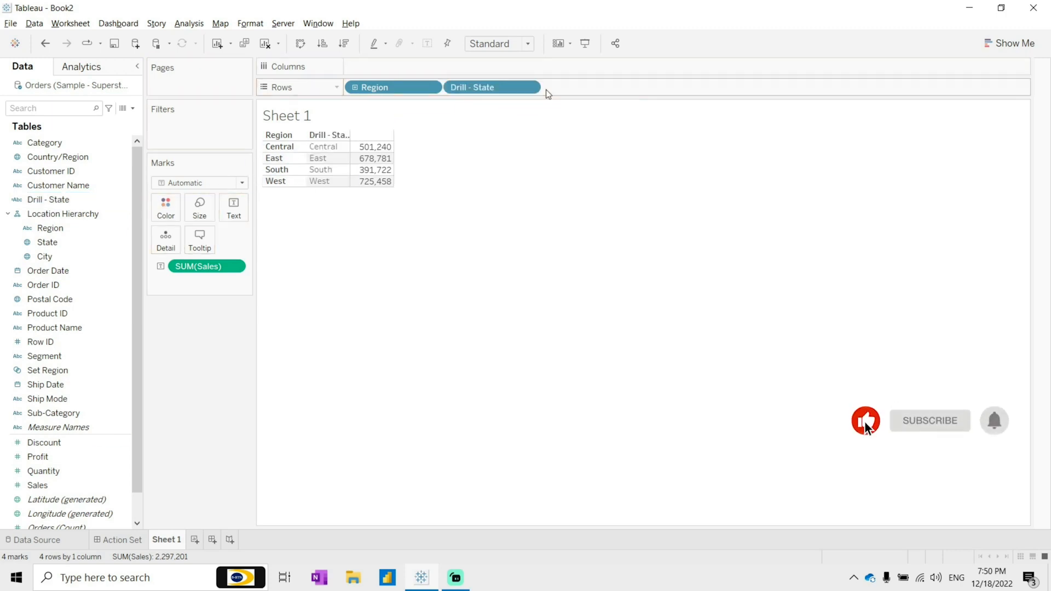
click(301, 160)
click(309, 158)
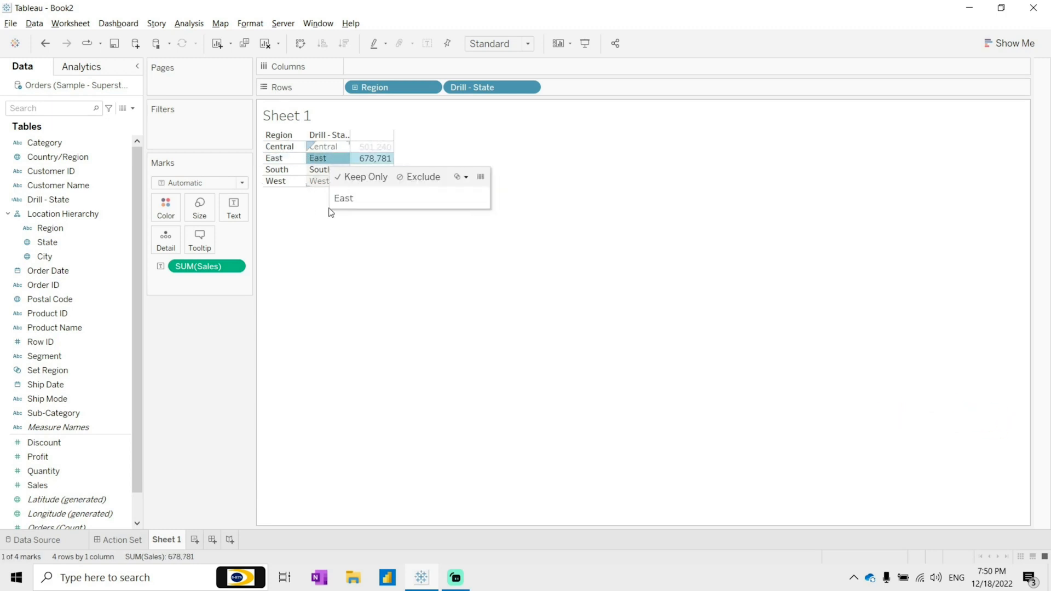
click(345, 257)
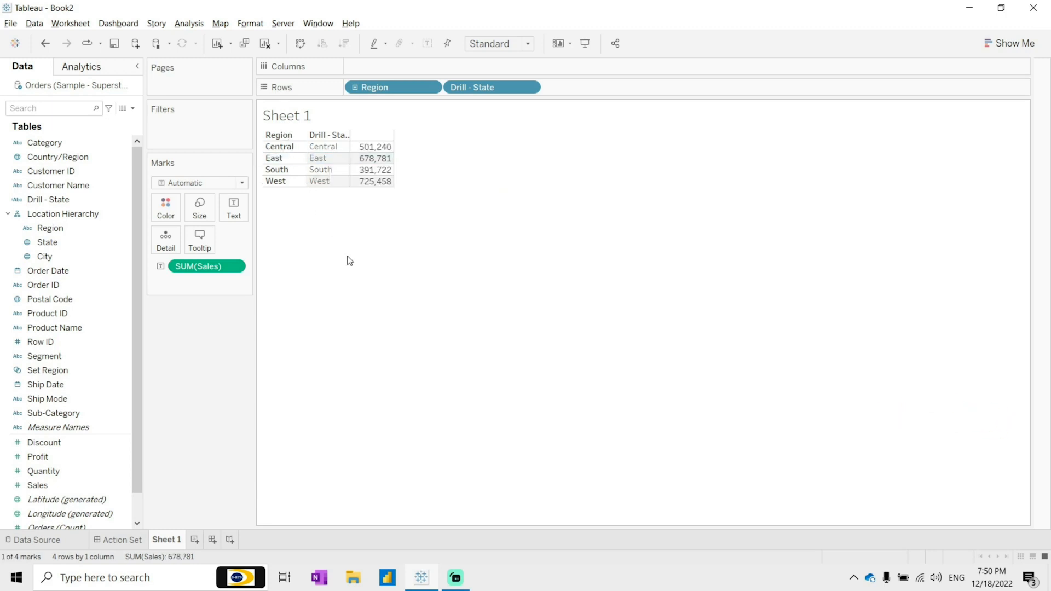
Step: Open the worksheet actions and add a new Change Set Values action
click(77, 26)
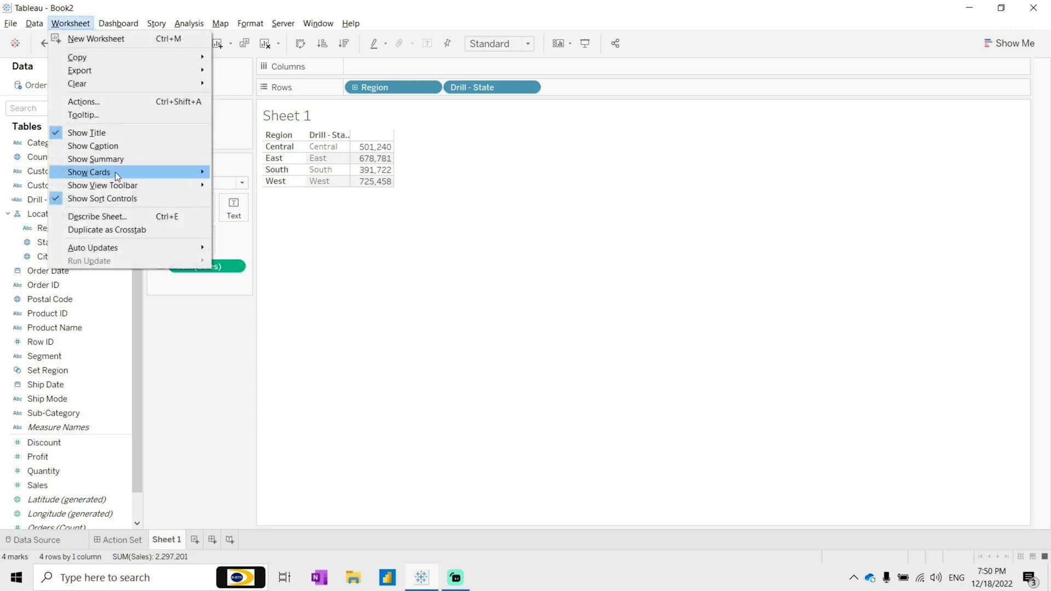
click(103, 103)
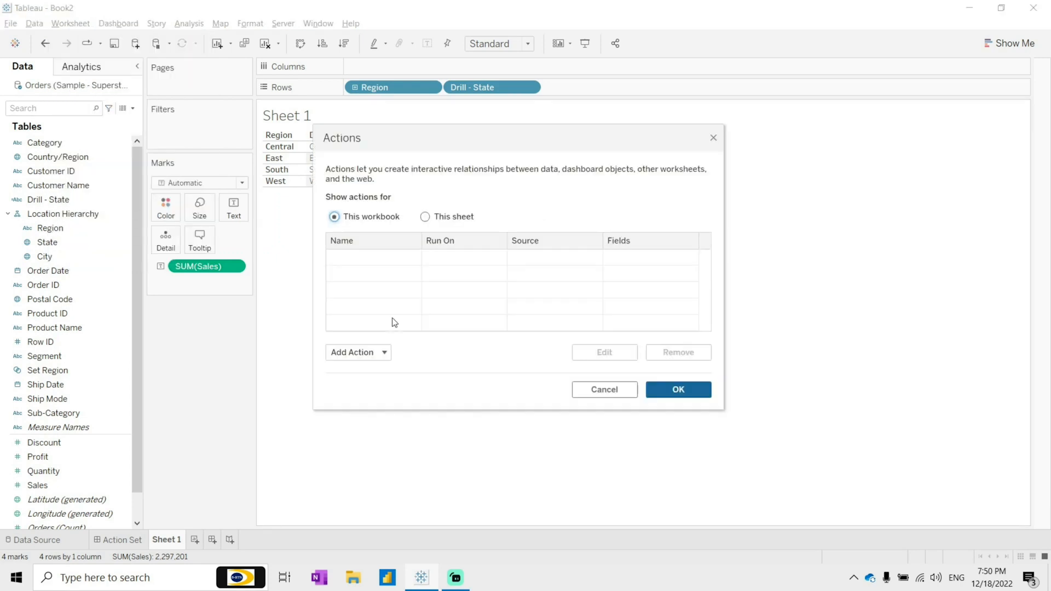
click(383, 353)
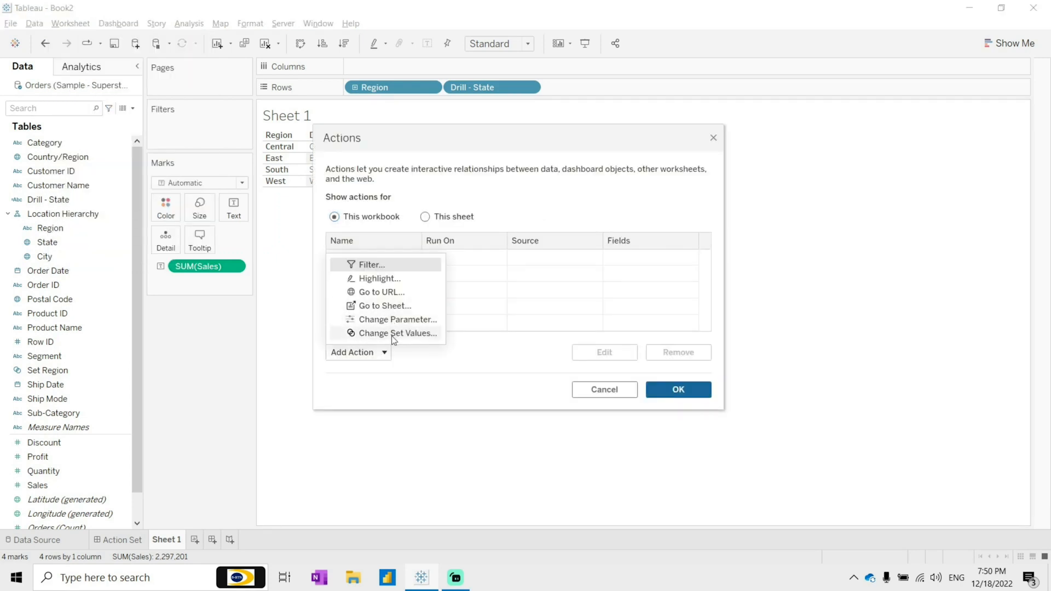
click(392, 334)
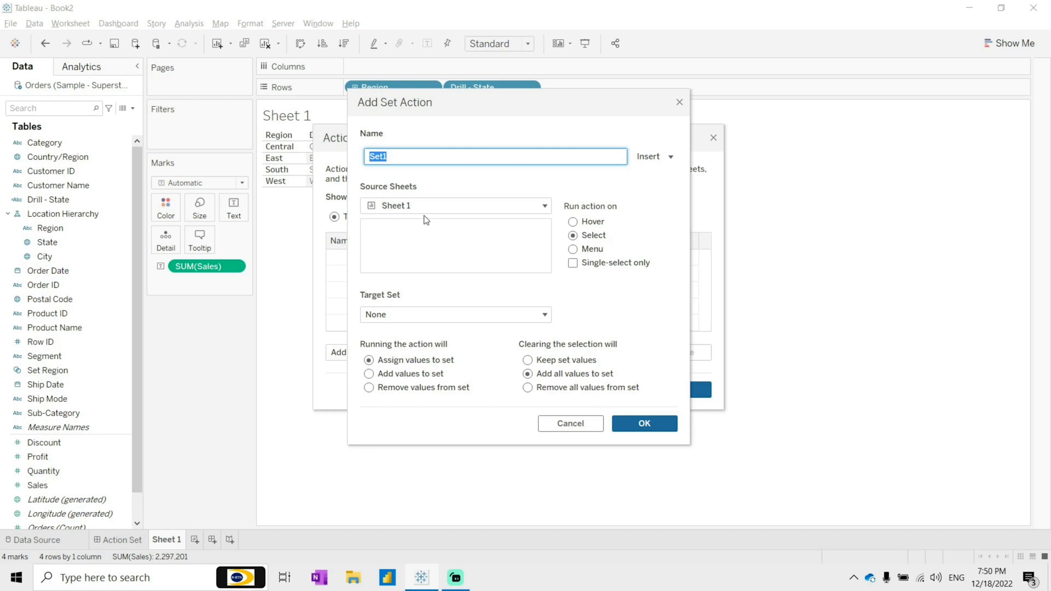
Step: Set the action's target set to Set Region, choose removing all values when the selection clears, and save the action
click(499, 316)
mouse_move(511, 349)
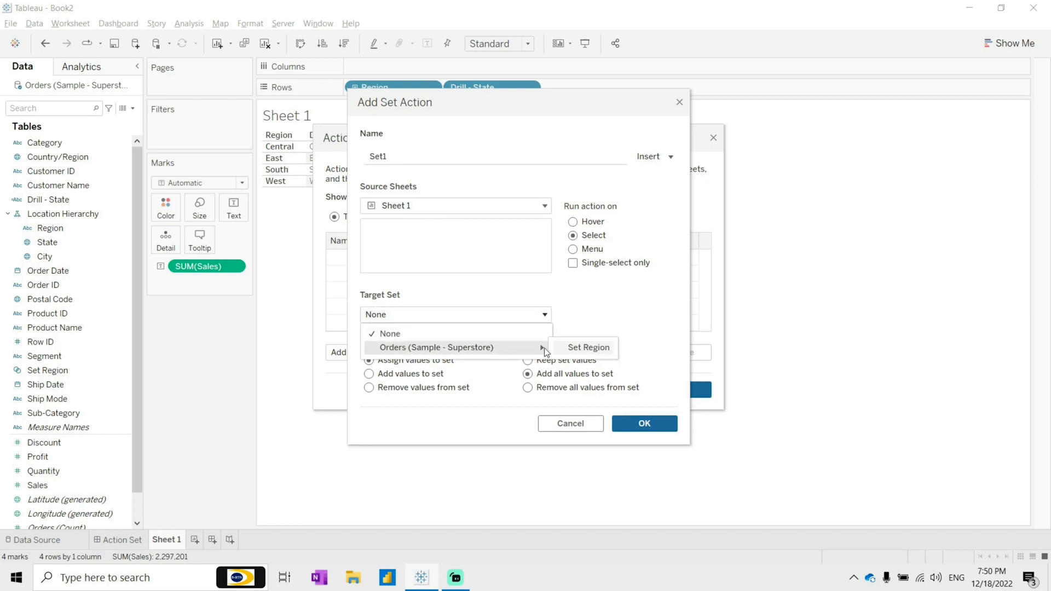
click(588, 349)
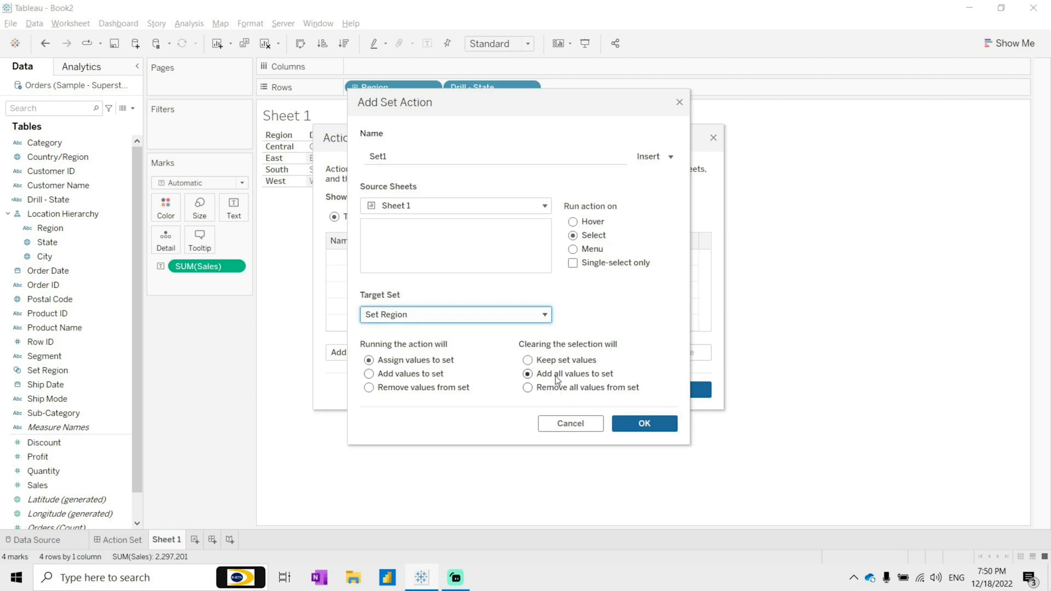
click(567, 390)
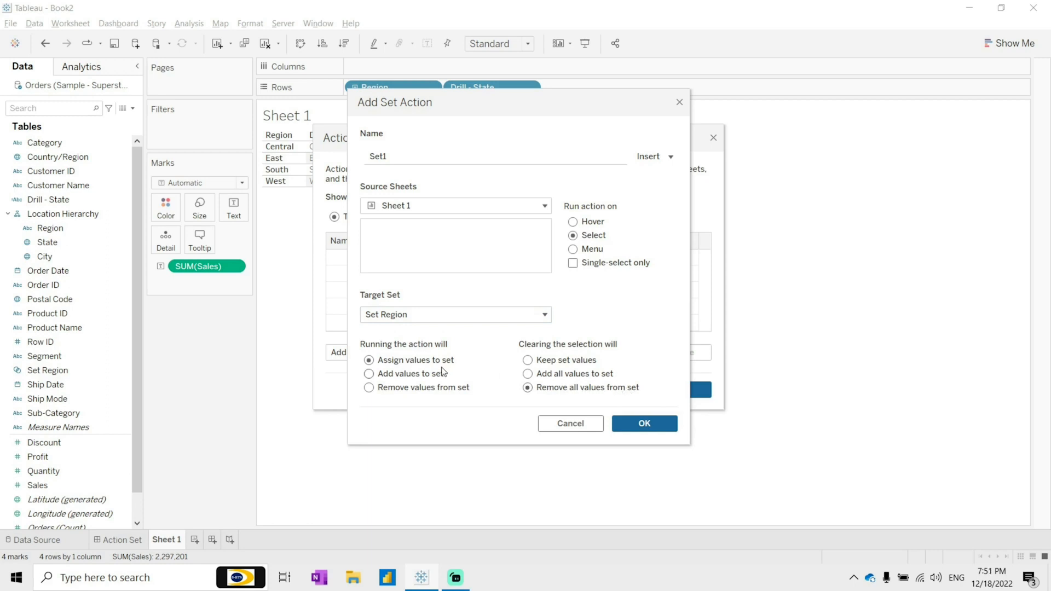
click(638, 426)
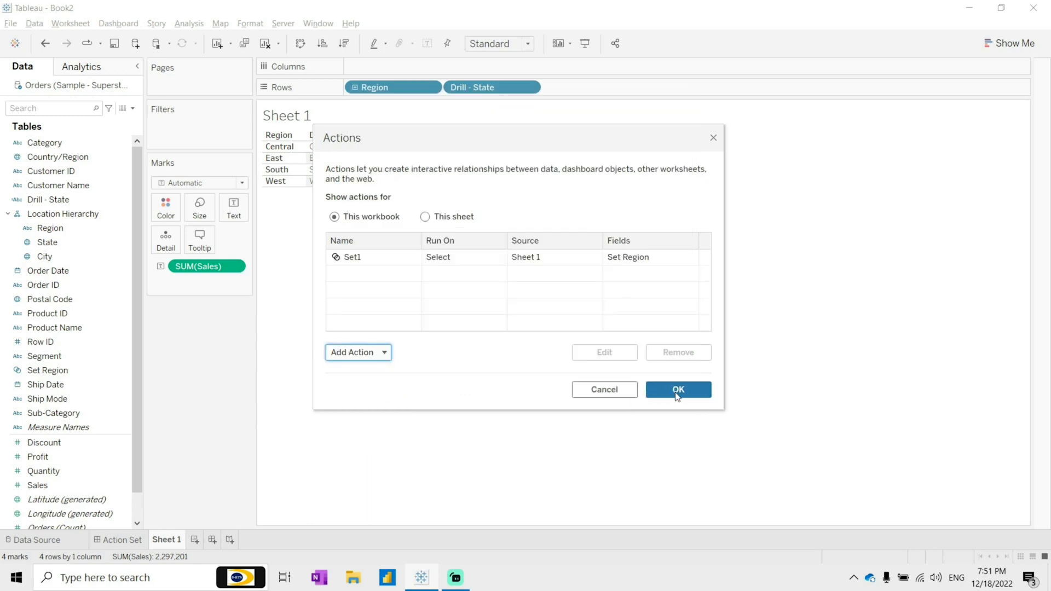
click(677, 390)
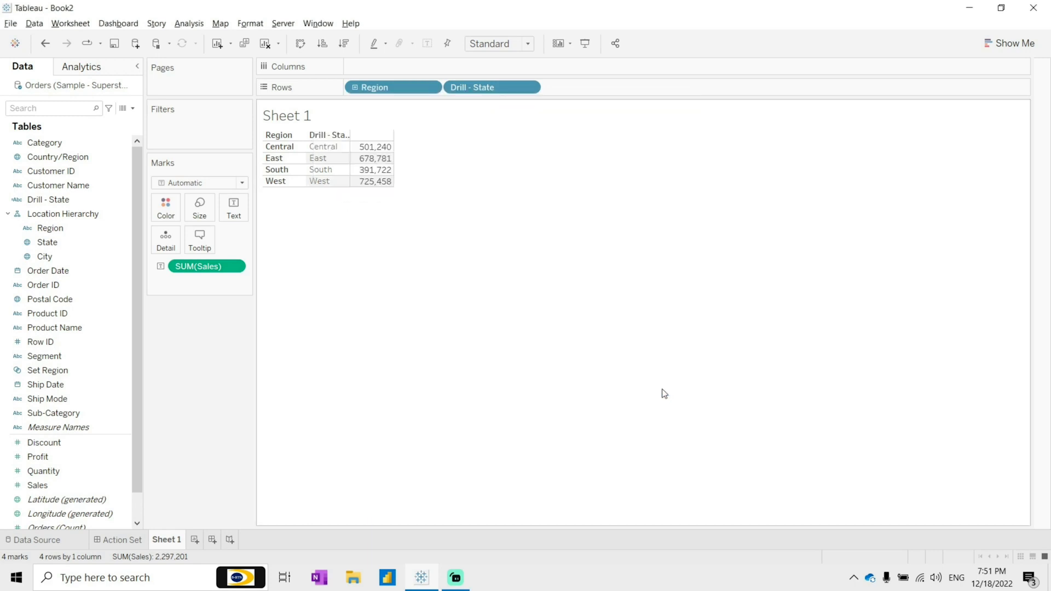
Step: Test the drill-down by selecting different regions and a state in the view
click(294, 170)
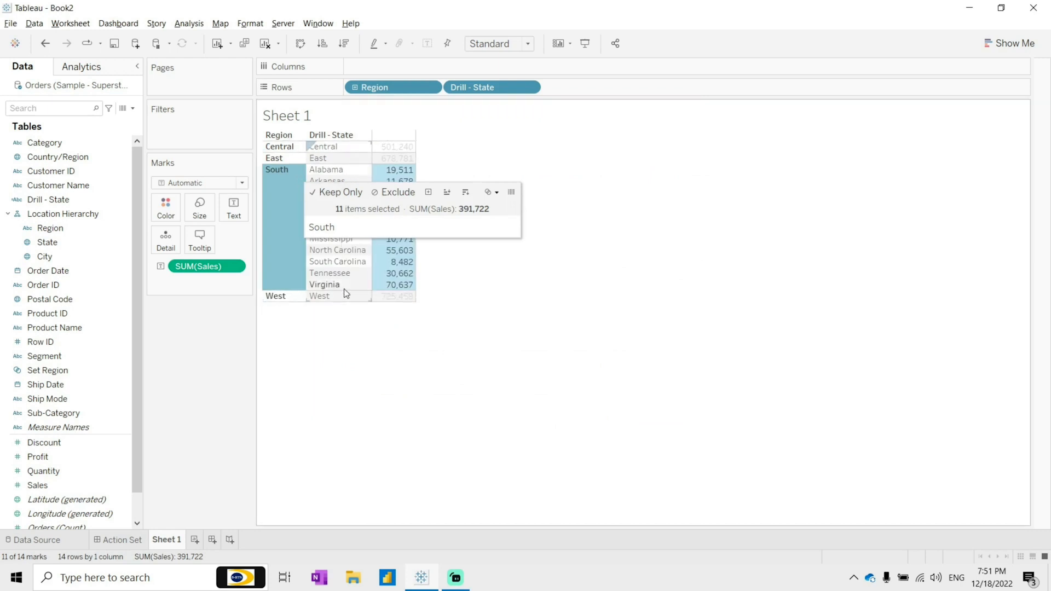
click(287, 159)
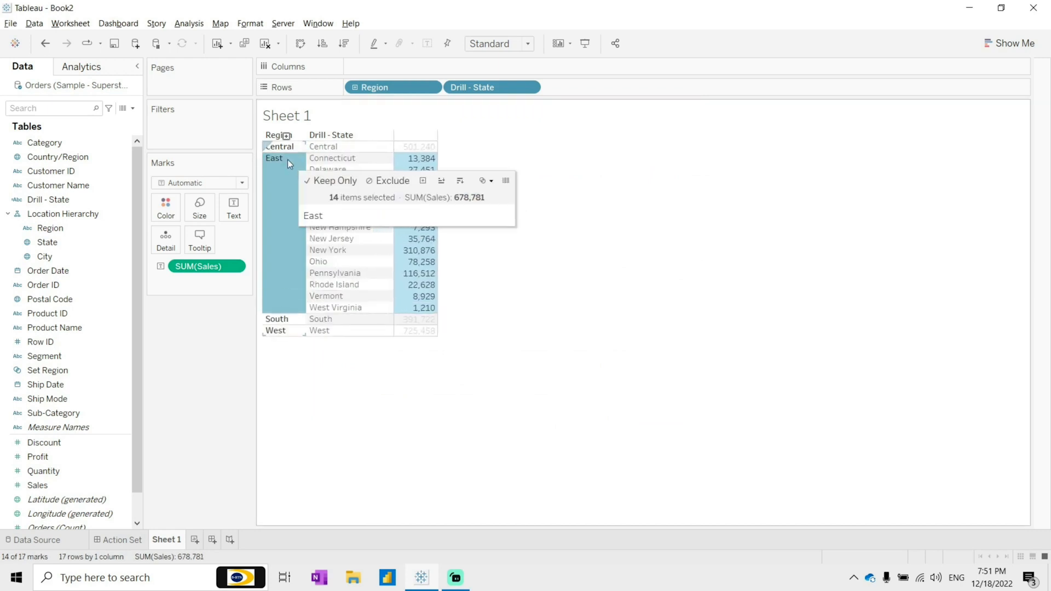
click(292, 331)
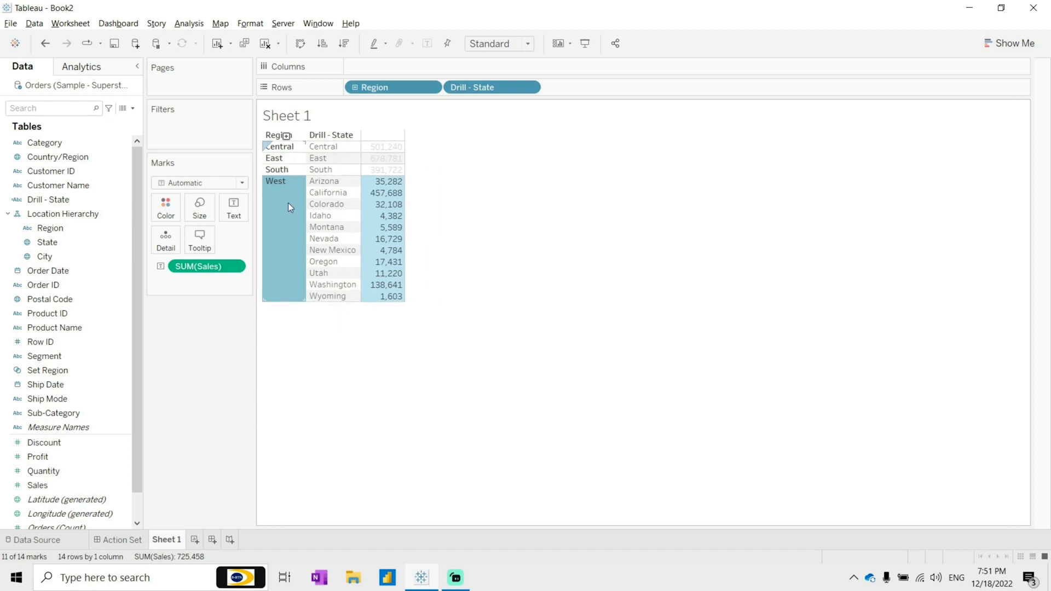
click(296, 159)
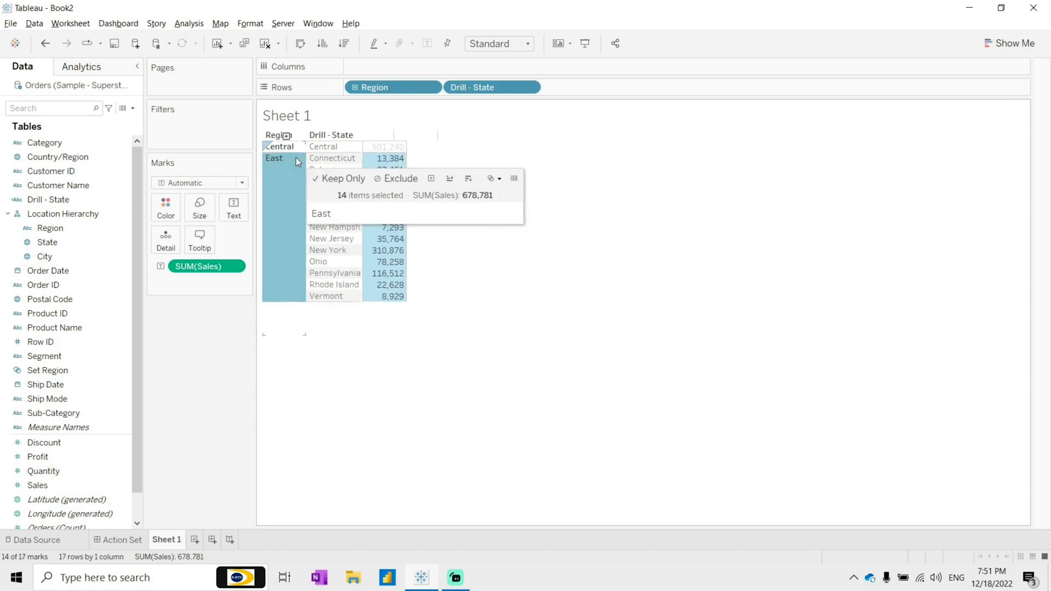
click(354, 250)
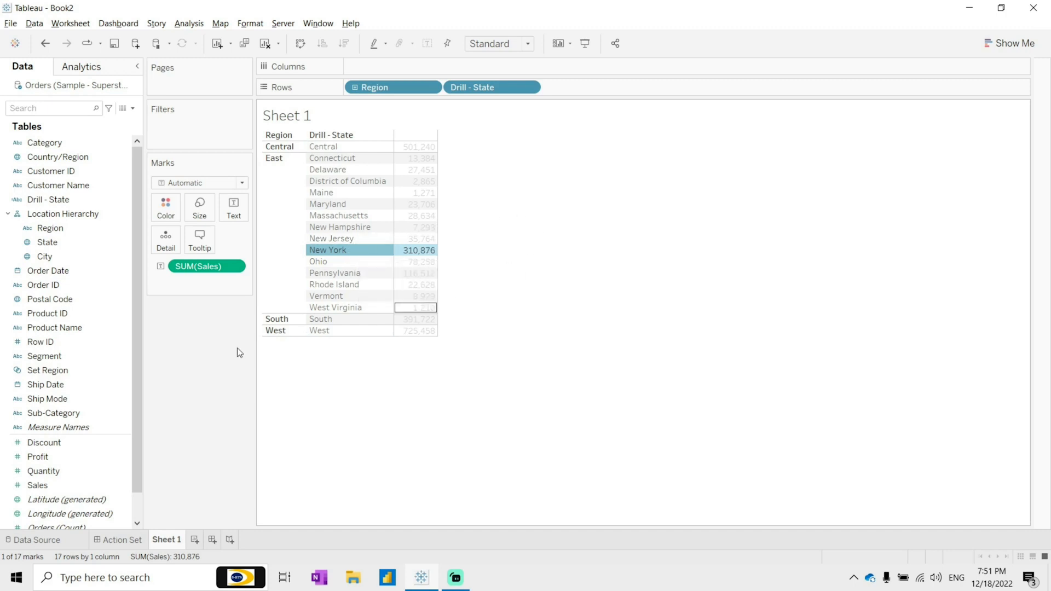
click(178, 332)
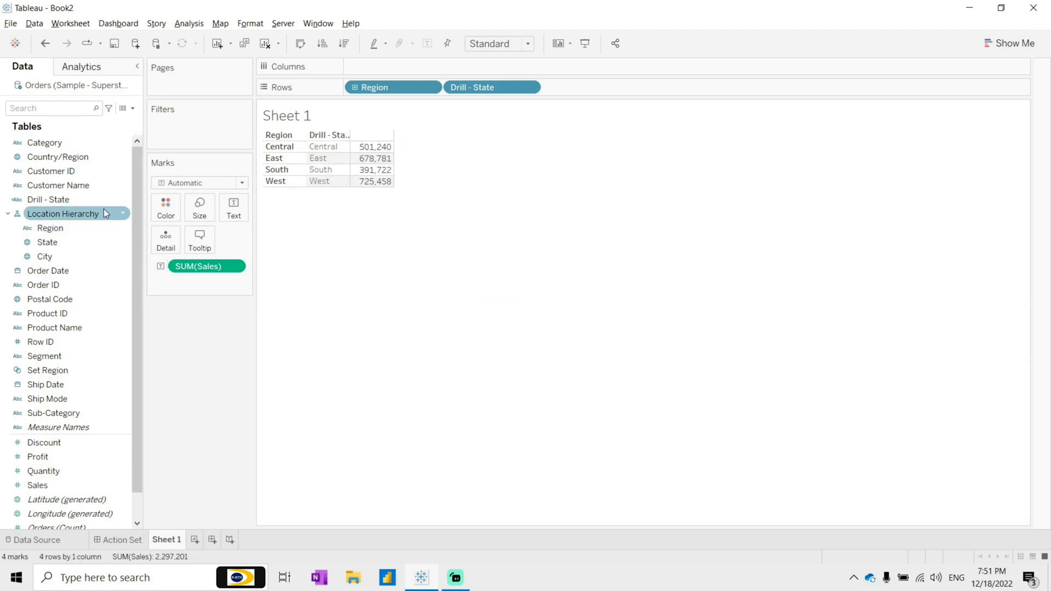
Step: Create a set from the Drill - State field named Set State
click(59, 202)
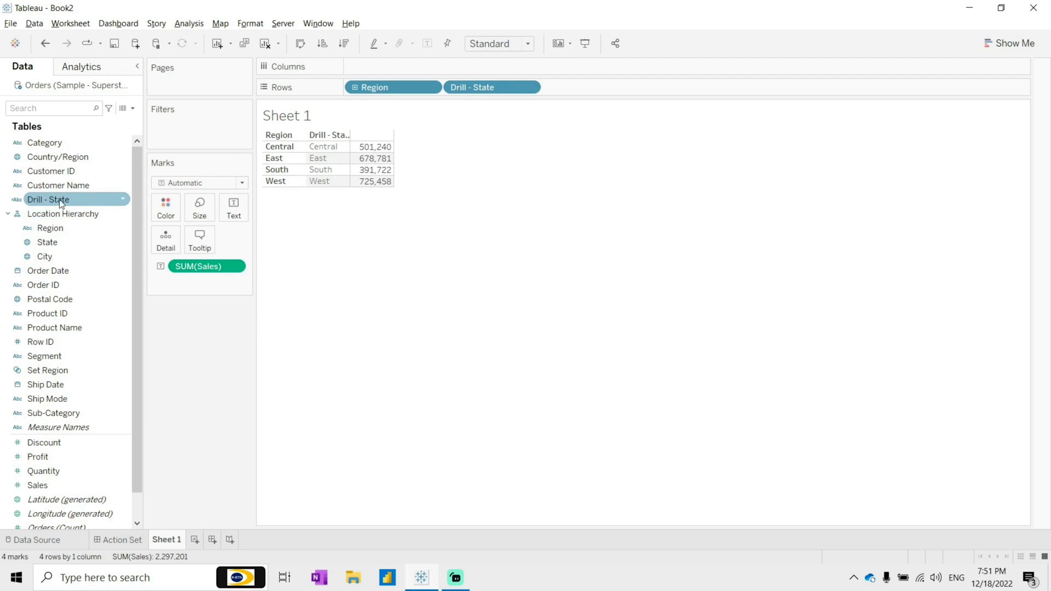
right_click(61, 204)
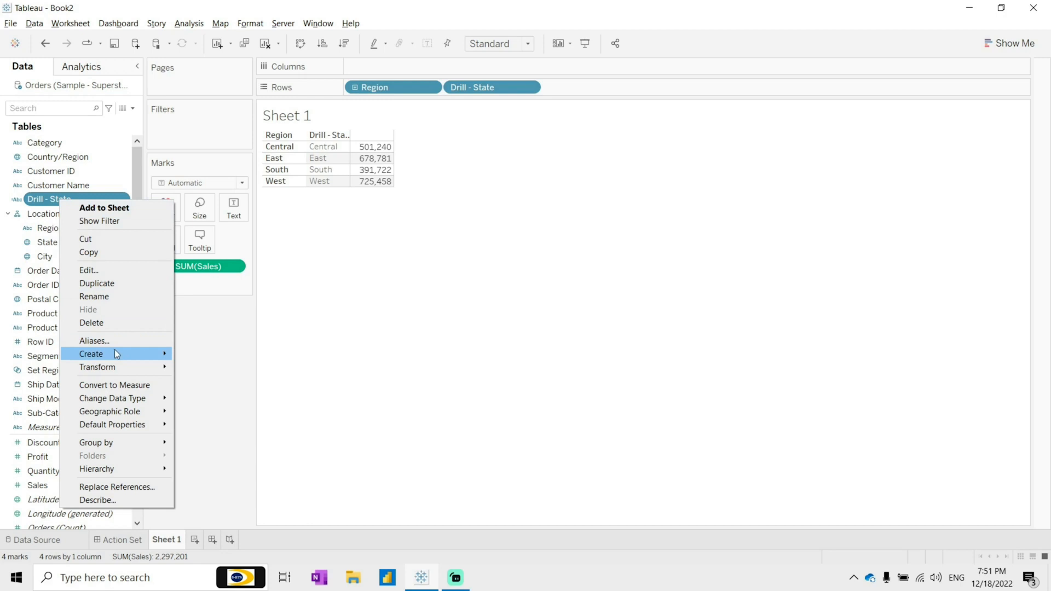
mouse_move(115, 353)
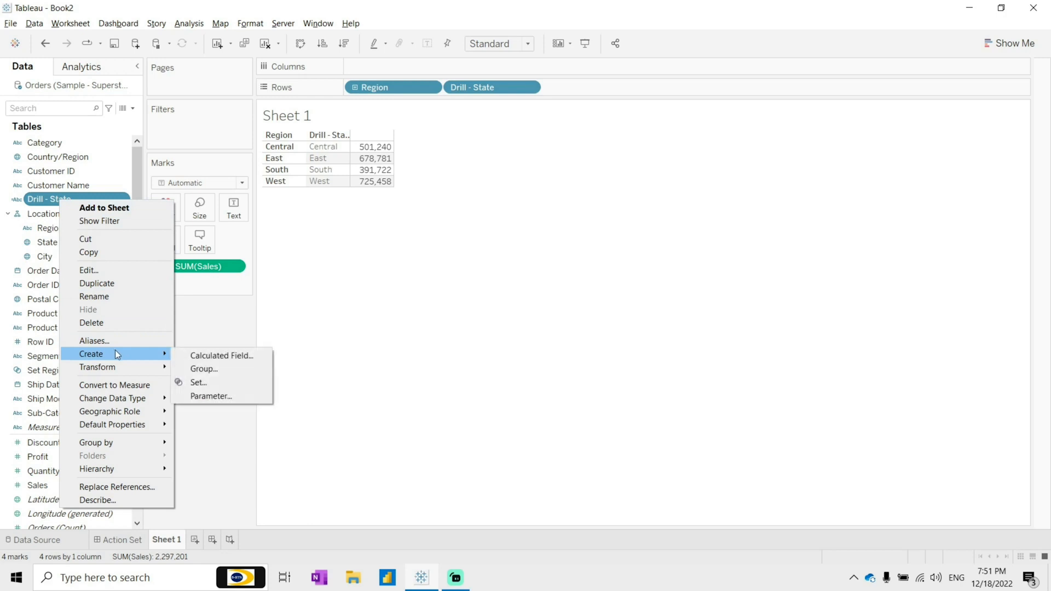
click(213, 382)
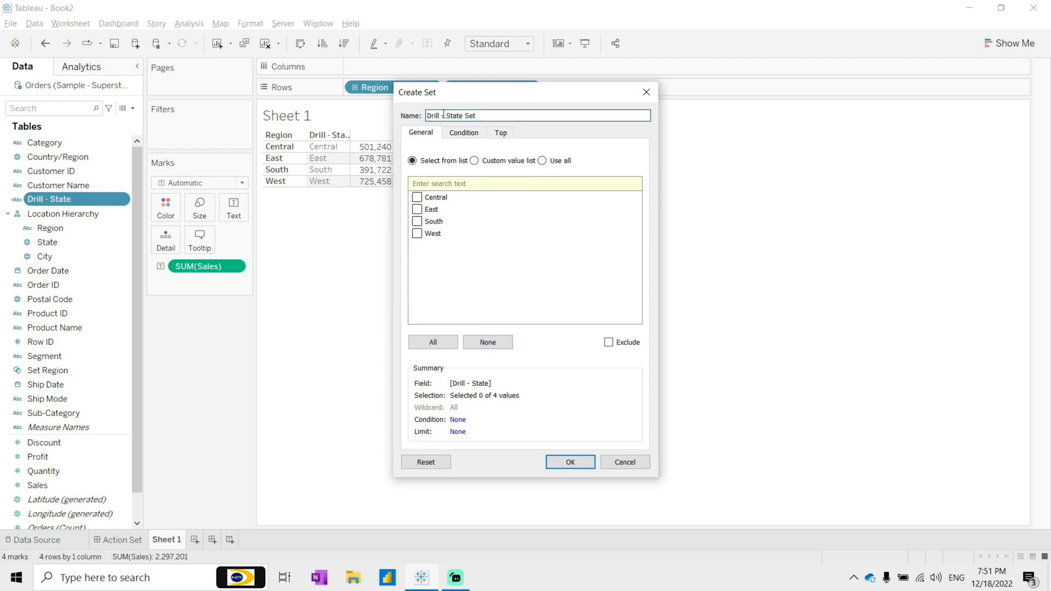
drag(471, 116, 359, 96)
text(Set State)
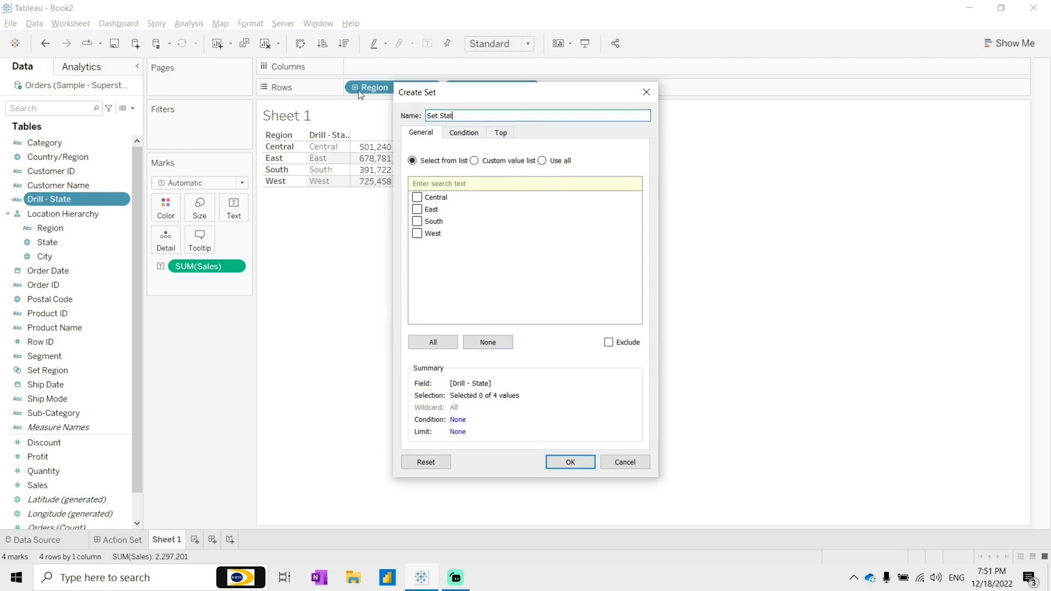
click(570, 462)
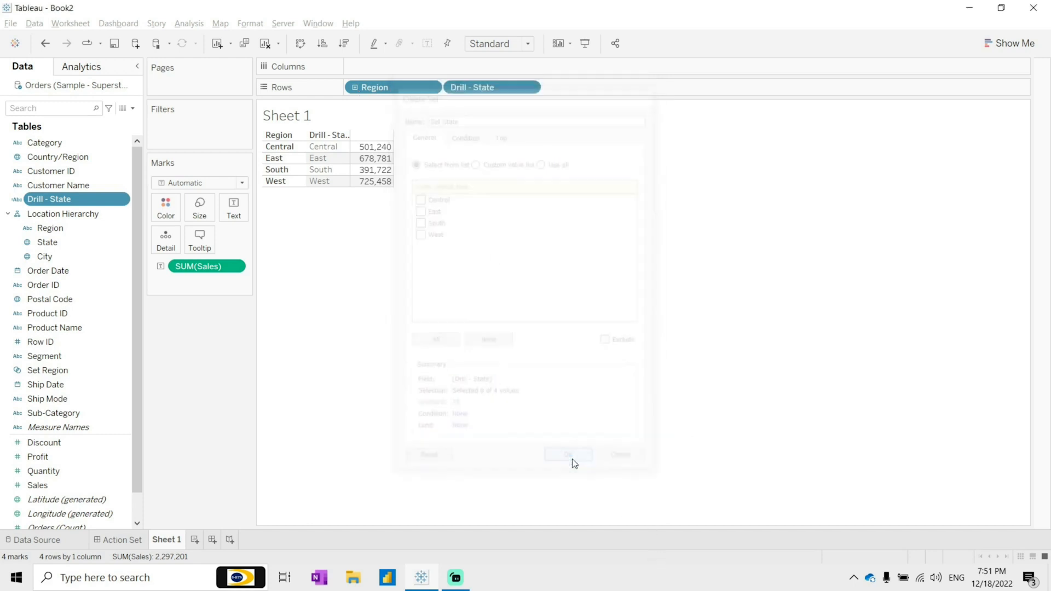
Step: Create a new calculated field named Drill City
click(133, 110)
click(87, 124)
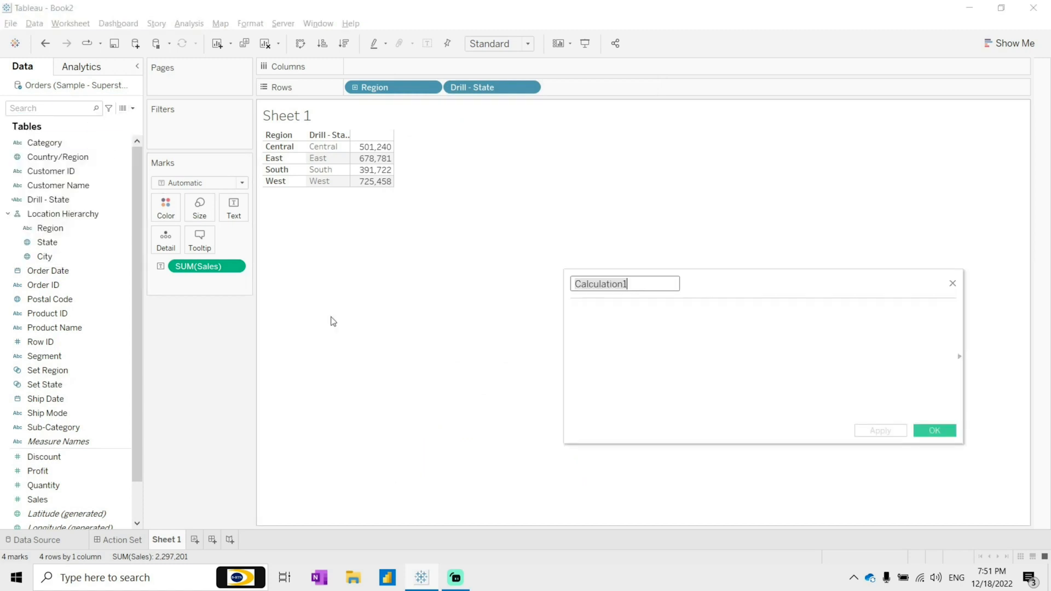
key(BackSpace)
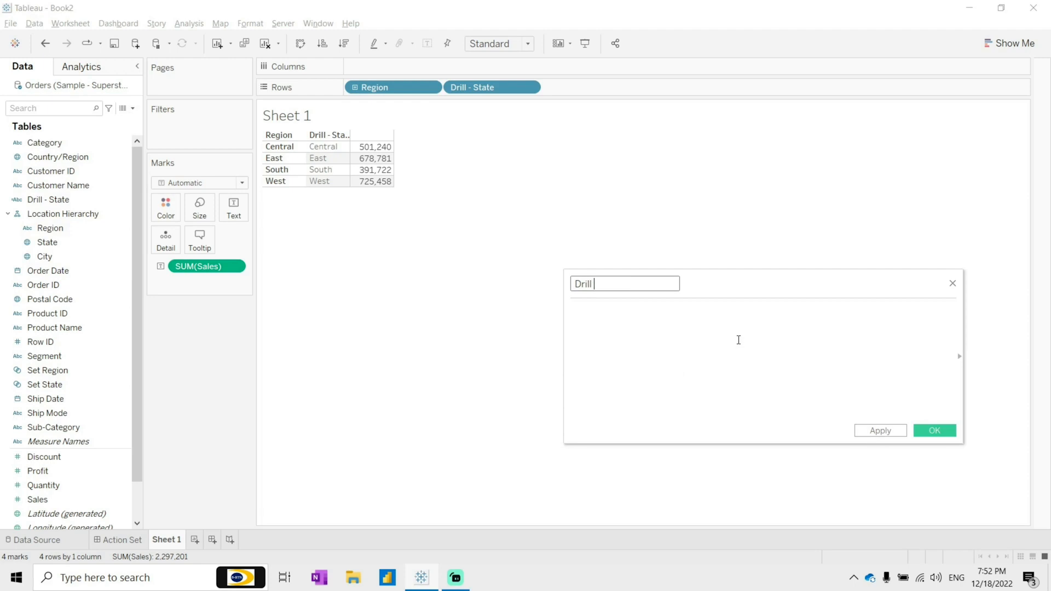
Step: Enter the formula if [Set State] then [City] else "" END and save the calculation
text(if )
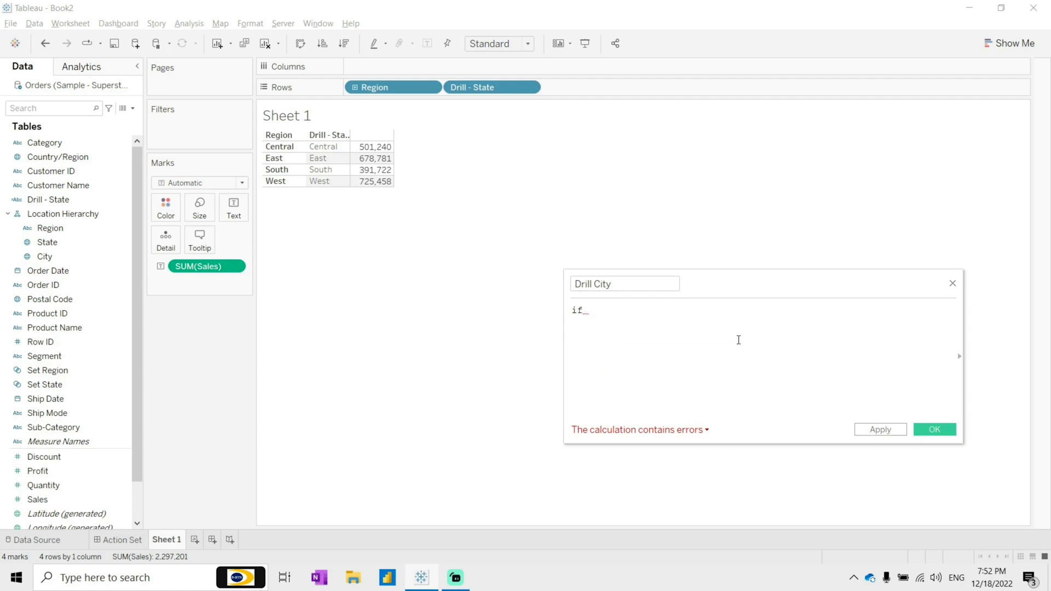
text(set)
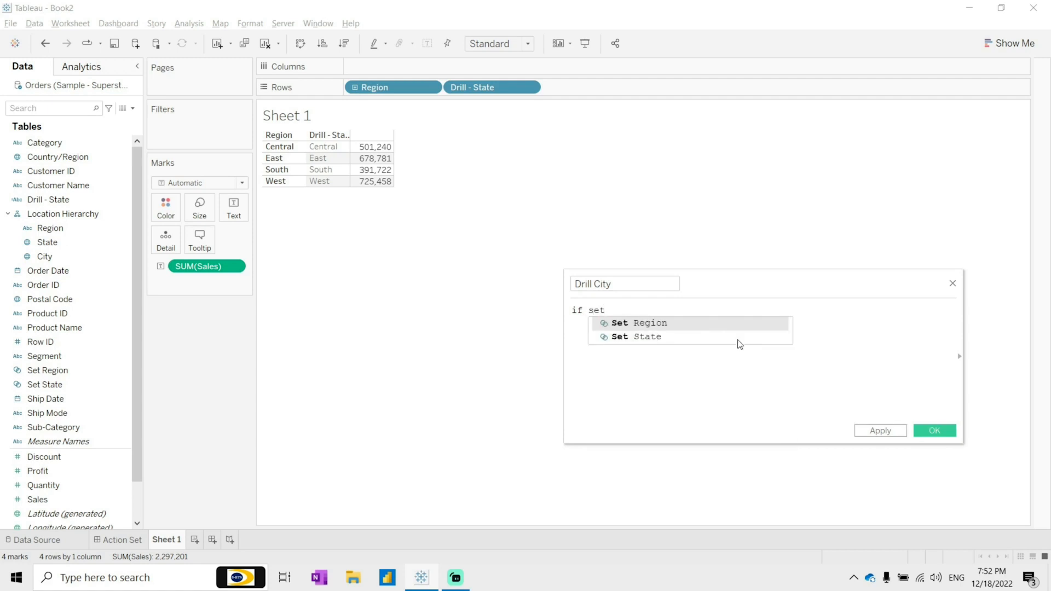
click(737, 340)
text(then city)
key(Return)
text(else )
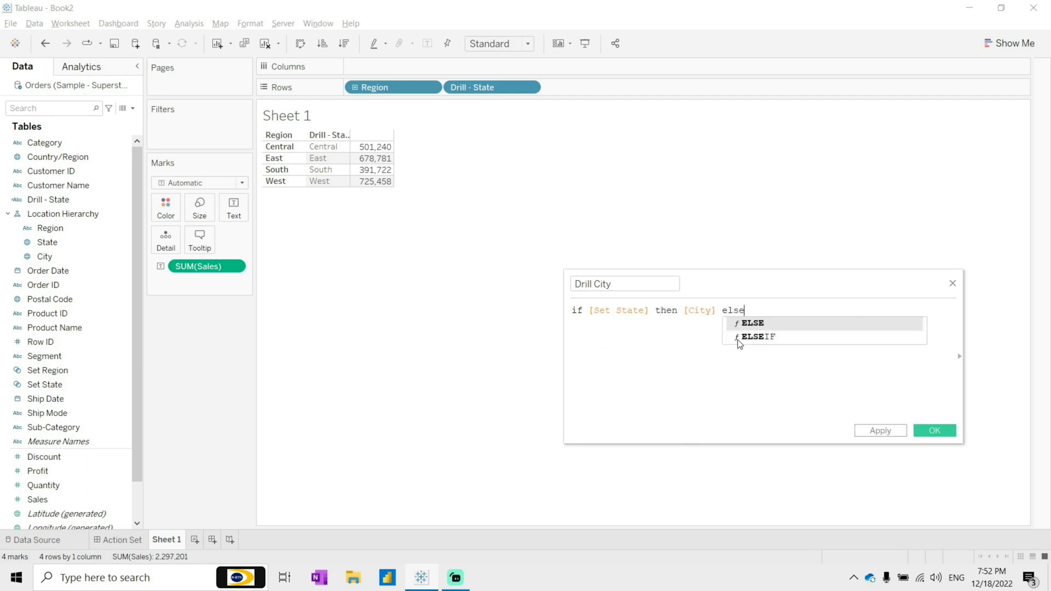
text("" END)
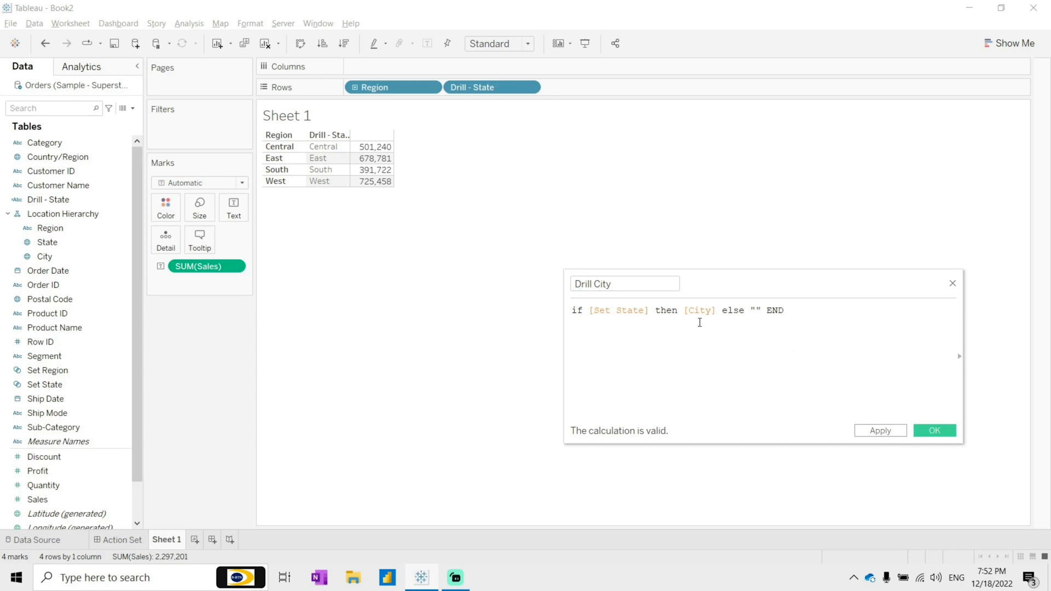
click(934, 431)
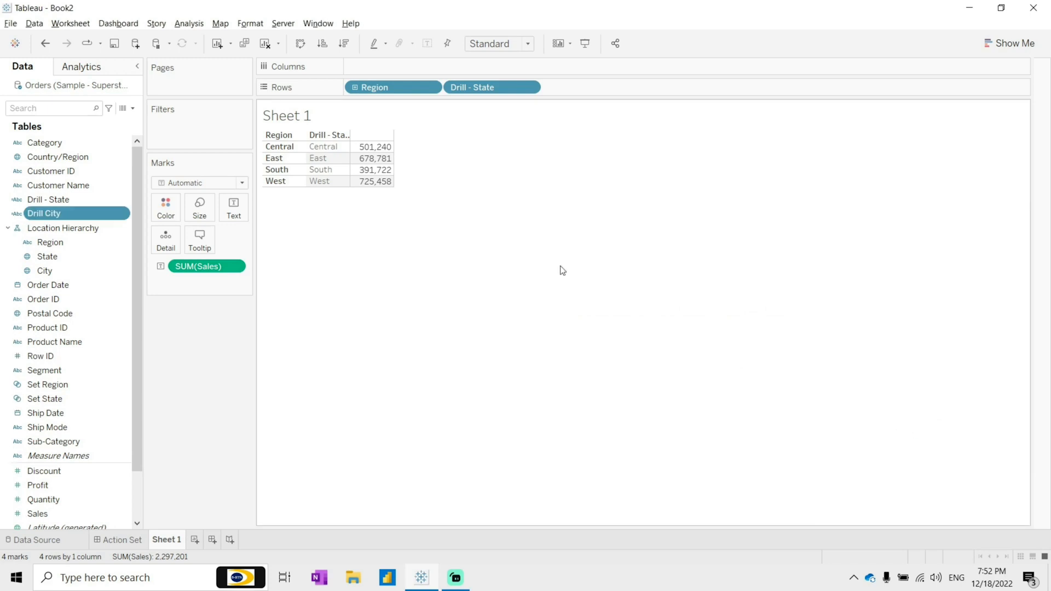
Step: Add the Drill City field to Rows after Drill - State
drag(41, 215, 585, 91)
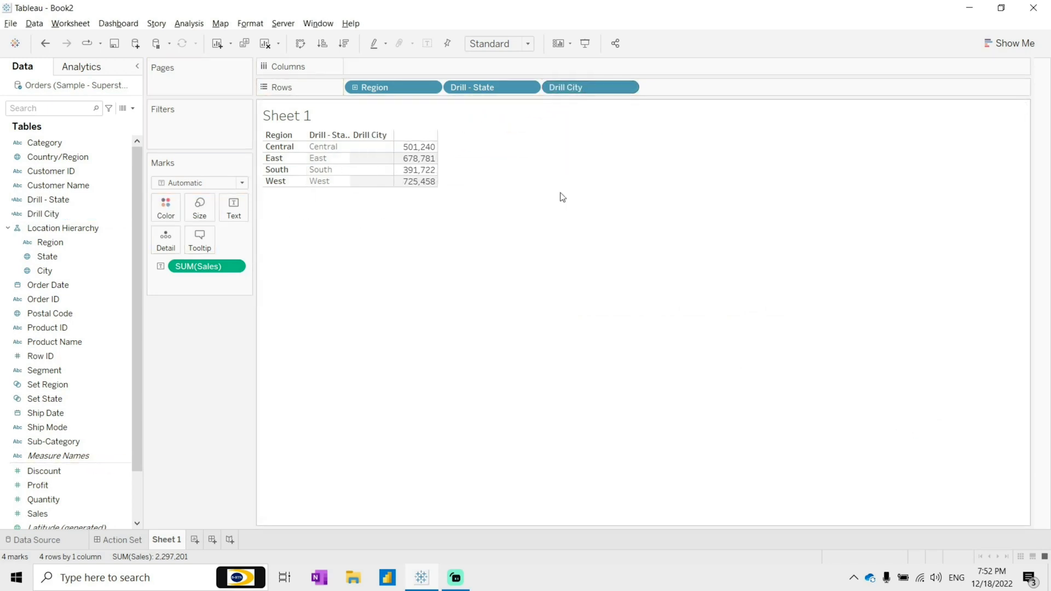
Step: Open the worksheet actions and add a new Change Set Values action
click(75, 24)
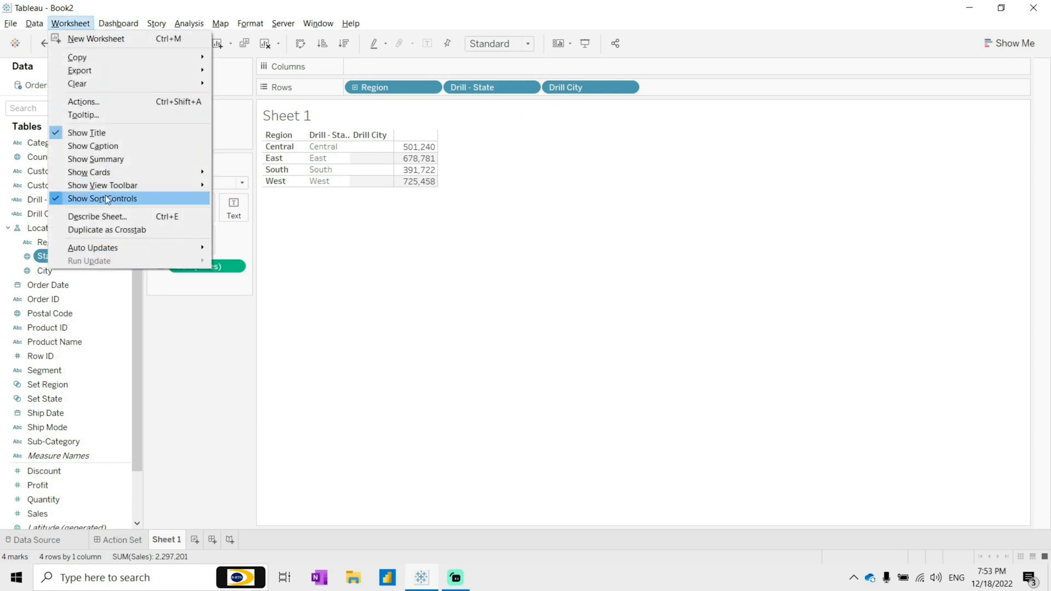
click(96, 104)
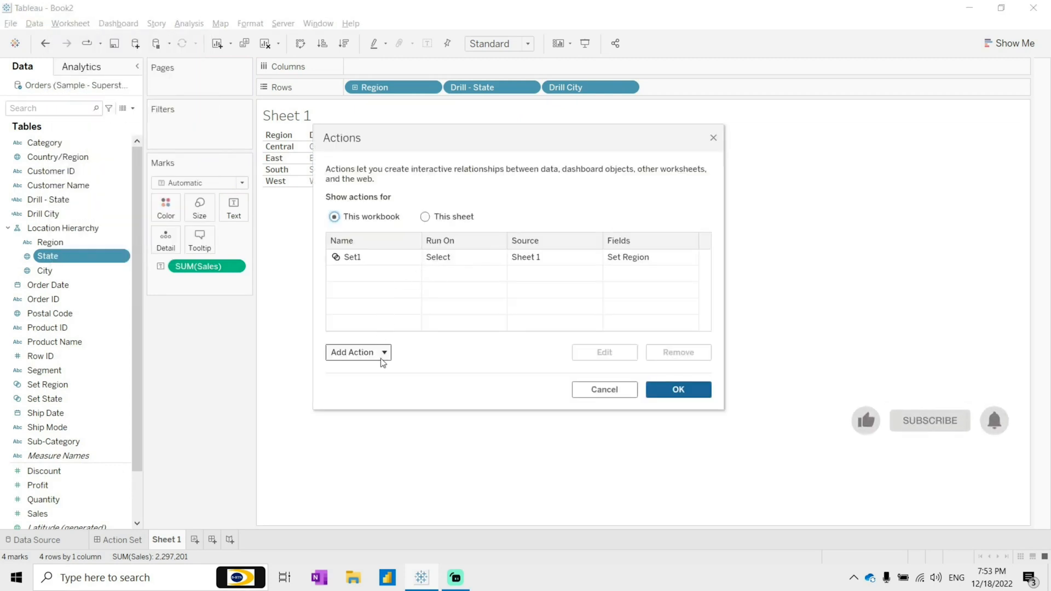
click(381, 356)
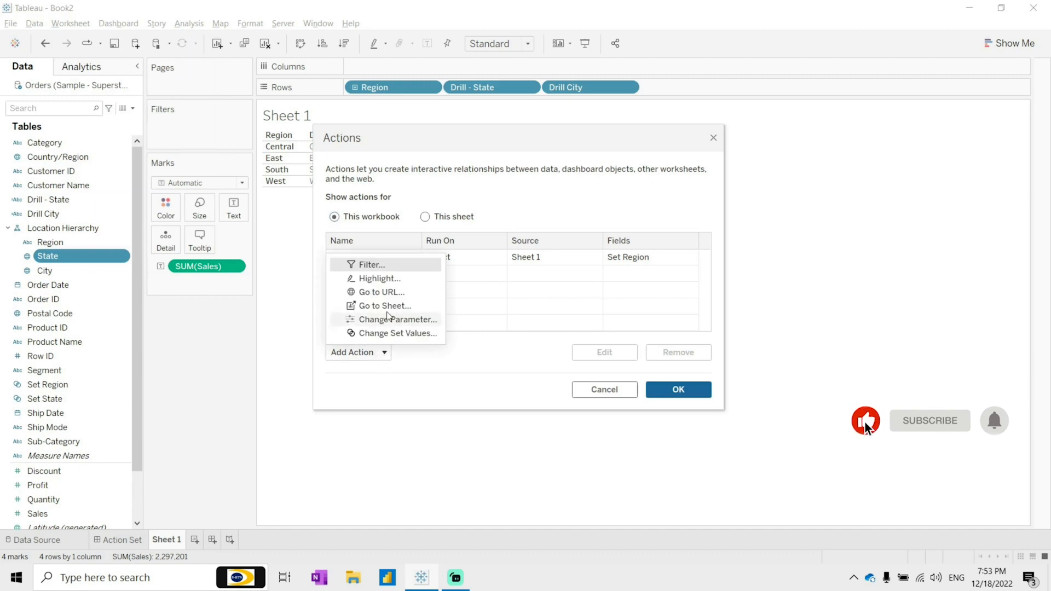
click(411, 334)
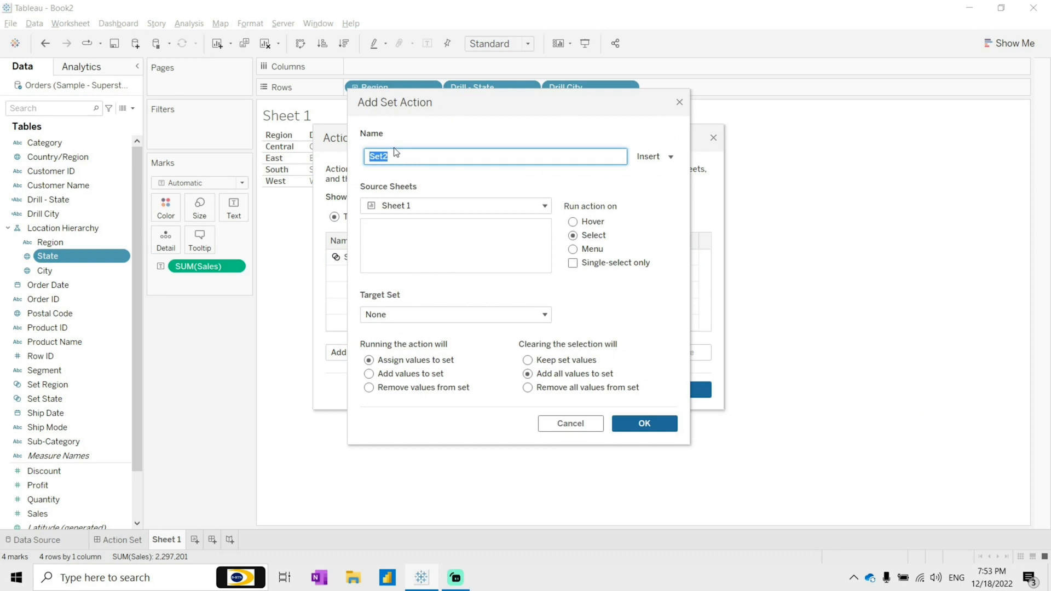
Step: Name the action City Drill, target Set State, choose removing all values when the selection clears, and save it
text(C)
click(415, 316)
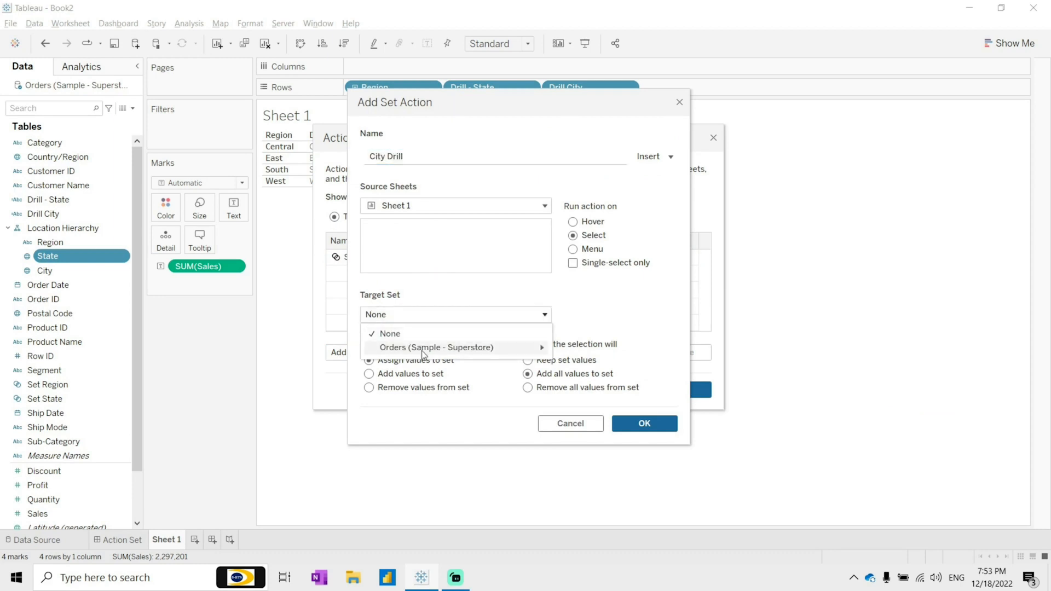
mouse_move(470, 350)
click(597, 361)
click(547, 389)
click(646, 424)
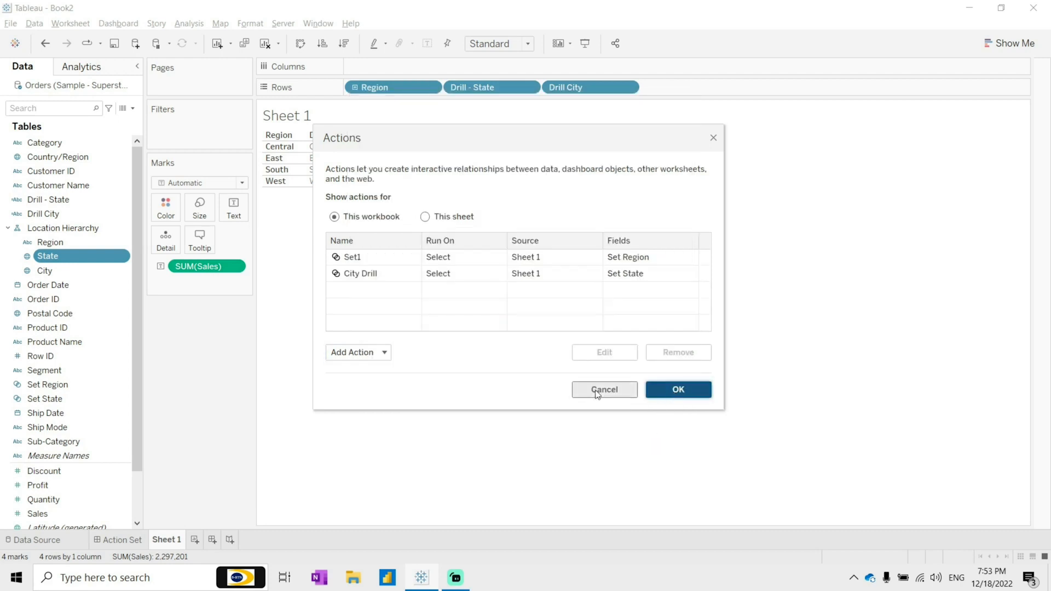
Step: Try to rename the City Drill action to State Drill in the actions list and close the dialog
click(361, 260)
double_click(455, 269)
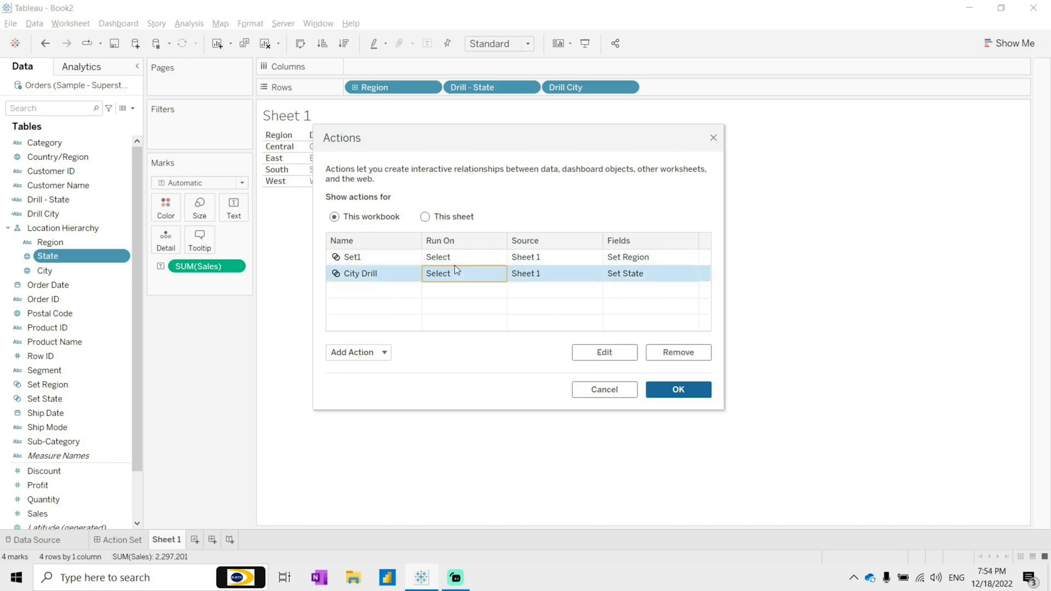
key(BackSpace)
text(State Dr)
text(i)
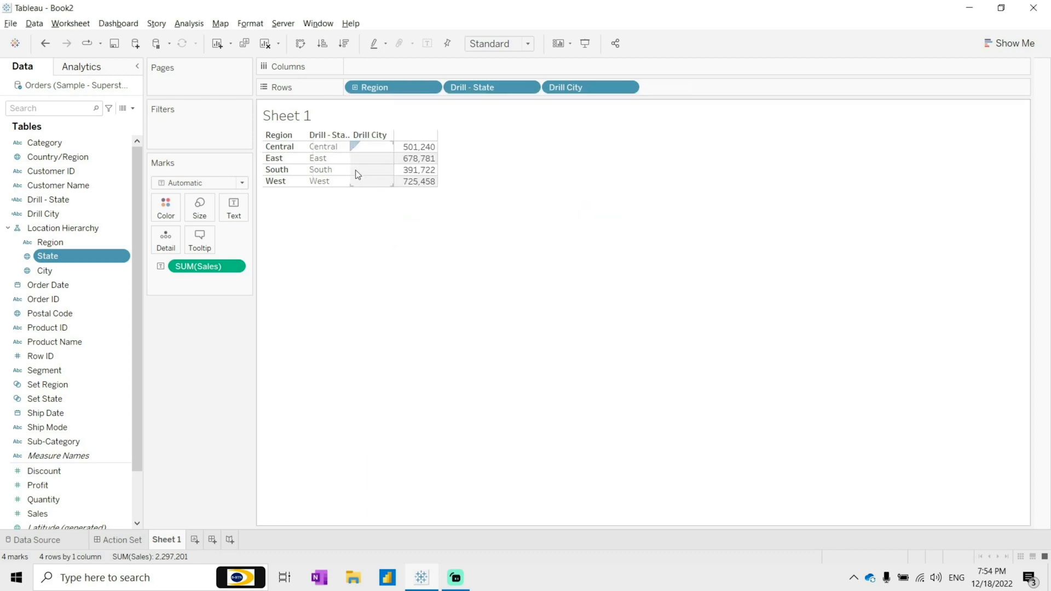
Step: Test the drill-down by selecting the East region to expand its states and cities
click(319, 160)
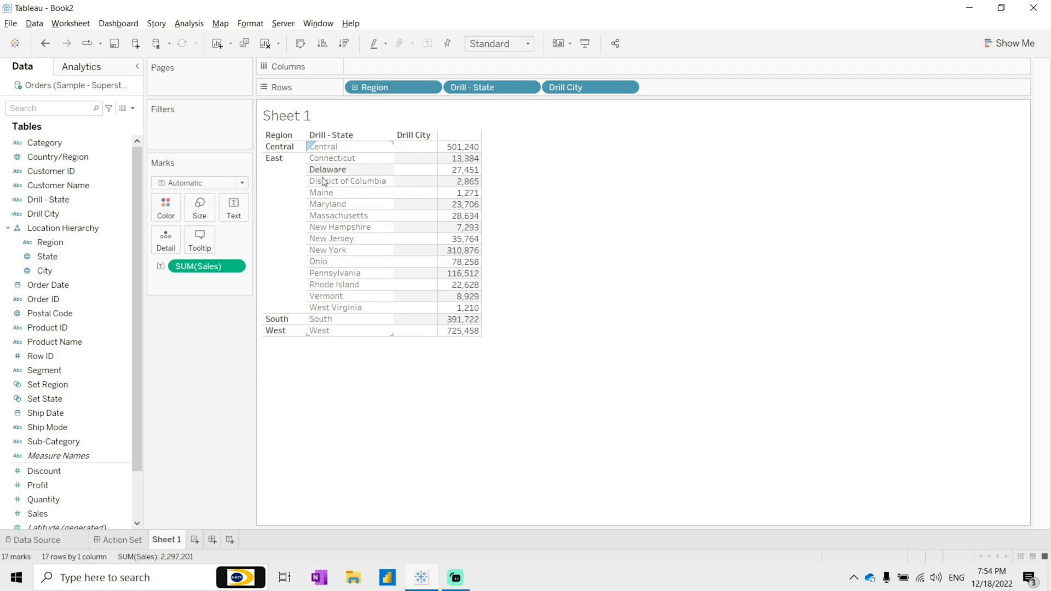
click(281, 199)
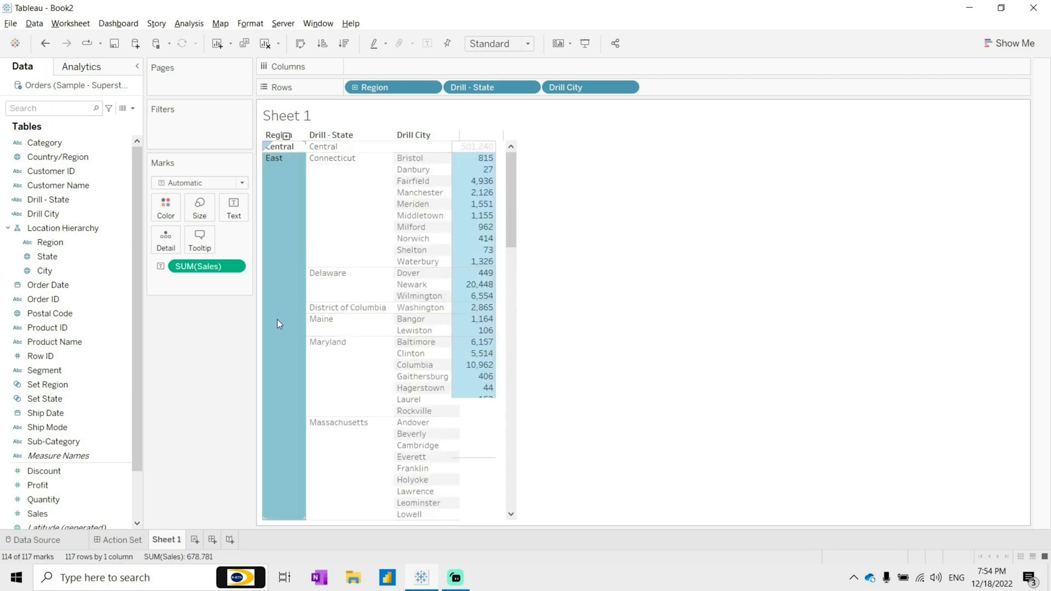
Step: Test the drill-down by collapsing East, expanding the Central region and then Texas to show its cities
click(286, 136)
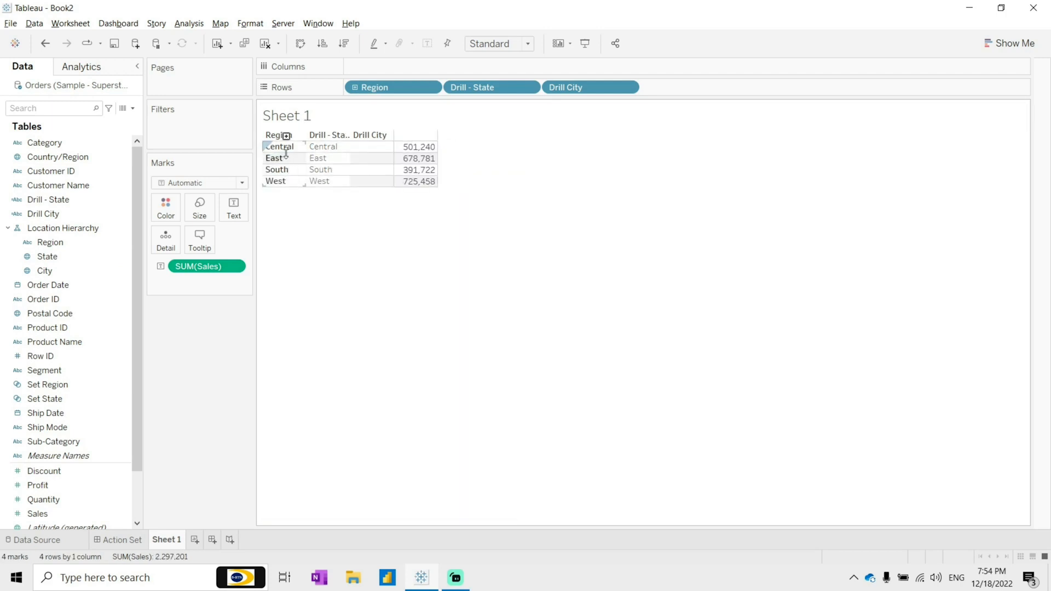
click(289, 151)
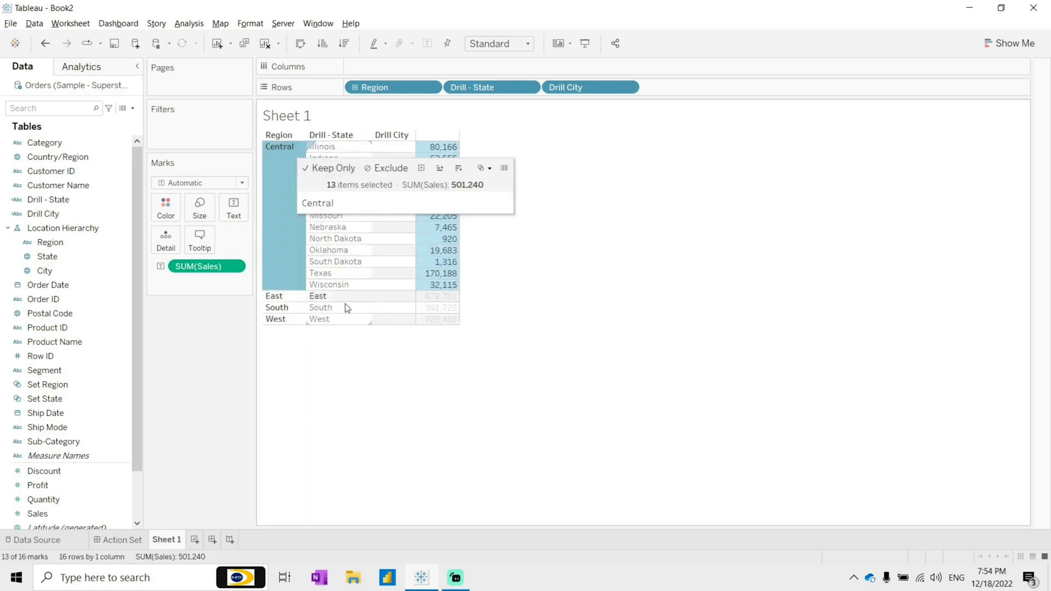
click(347, 271)
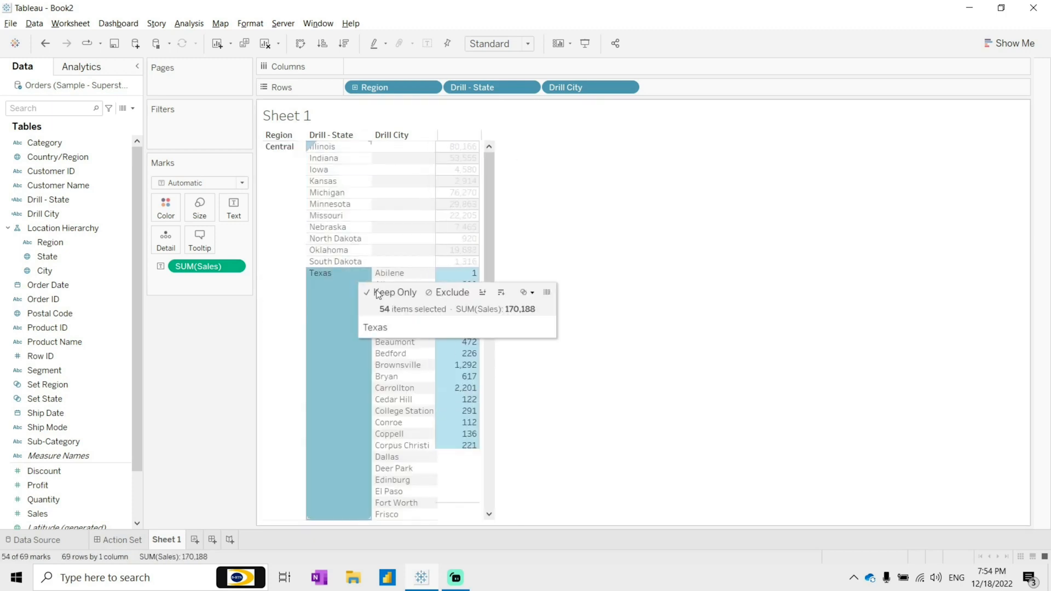
scroll(426, 463, down, 1)
scroll(425, 462, down, 11)
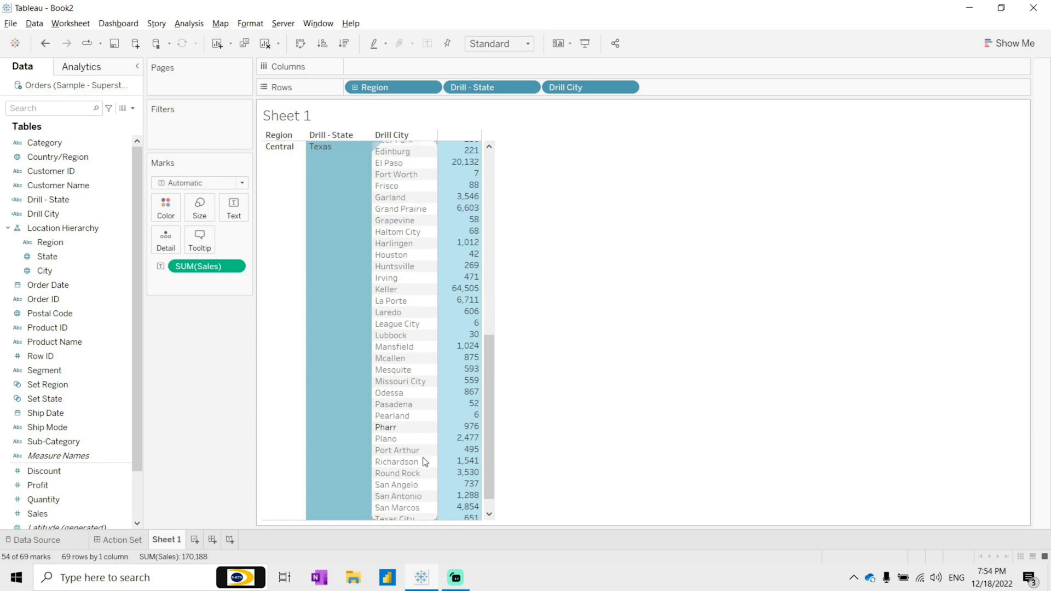
scroll(423, 457, up, 12)
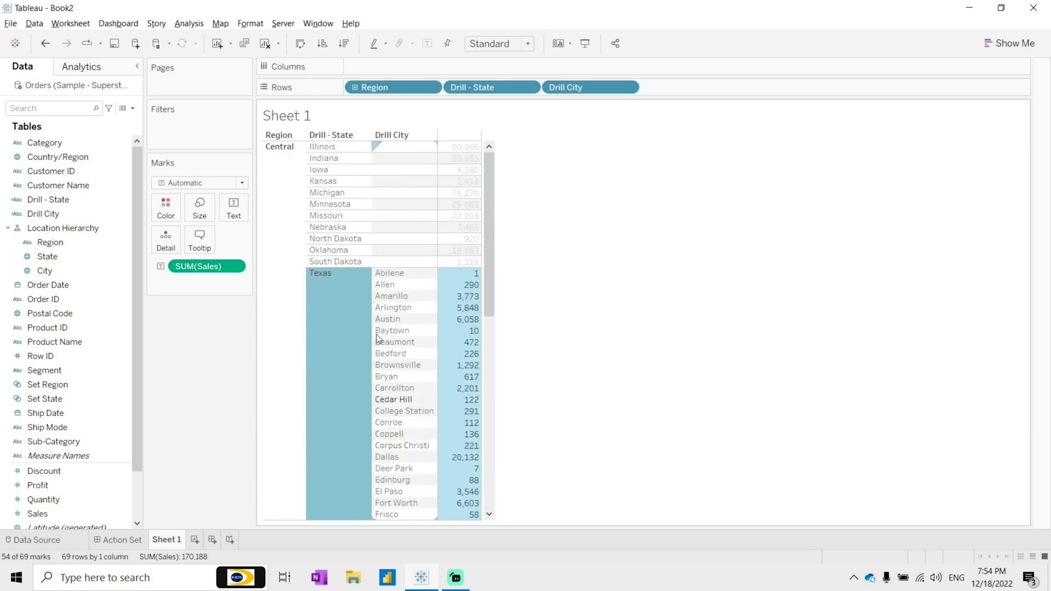
Step: Test the drill-down further by expanding Indiana, collapsing it, then expanding East and New York
click(336, 160)
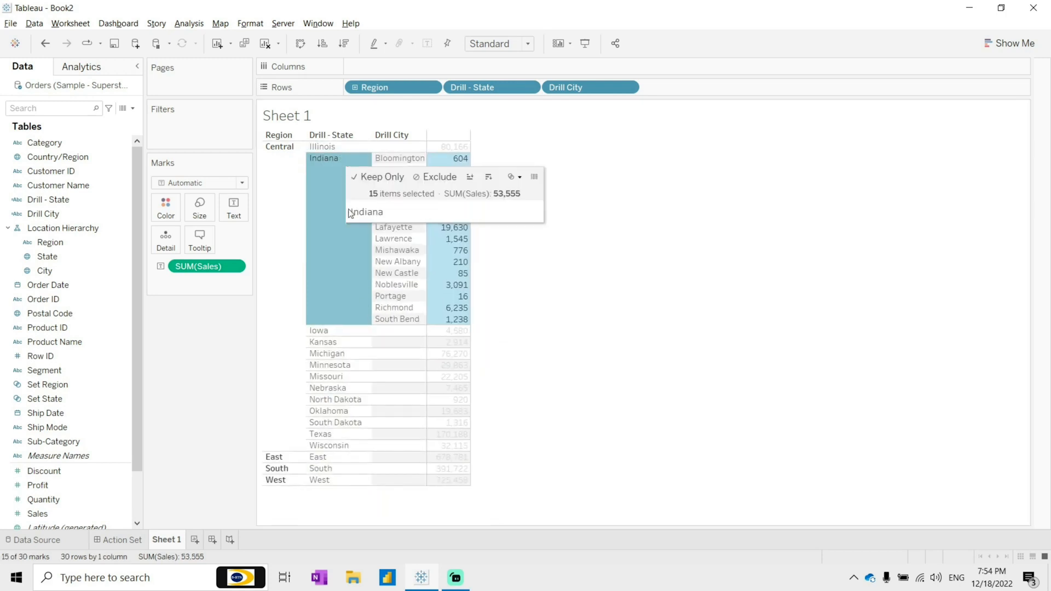
click(339, 241)
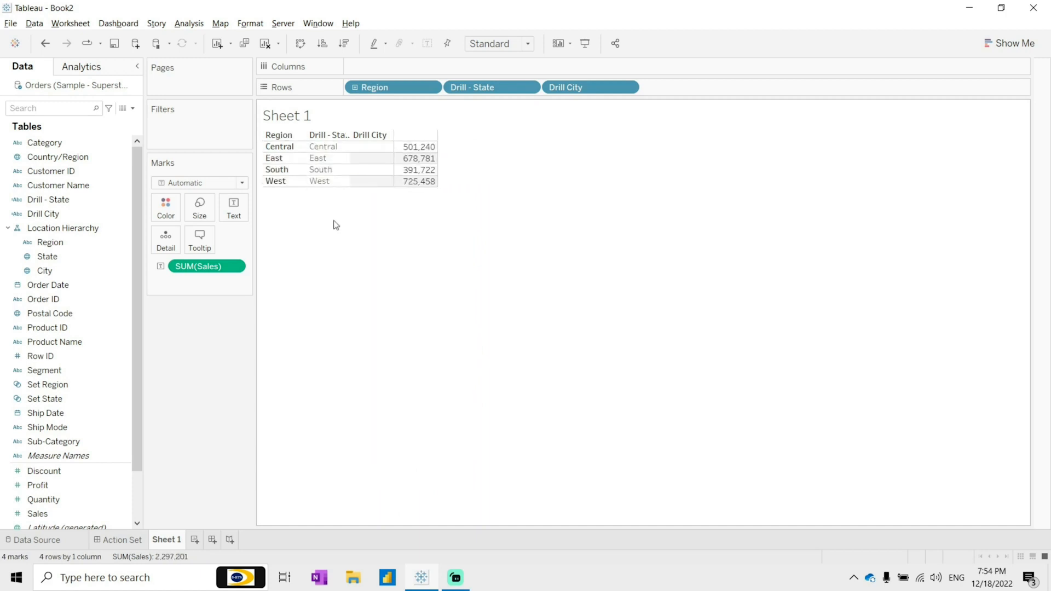
click(330, 159)
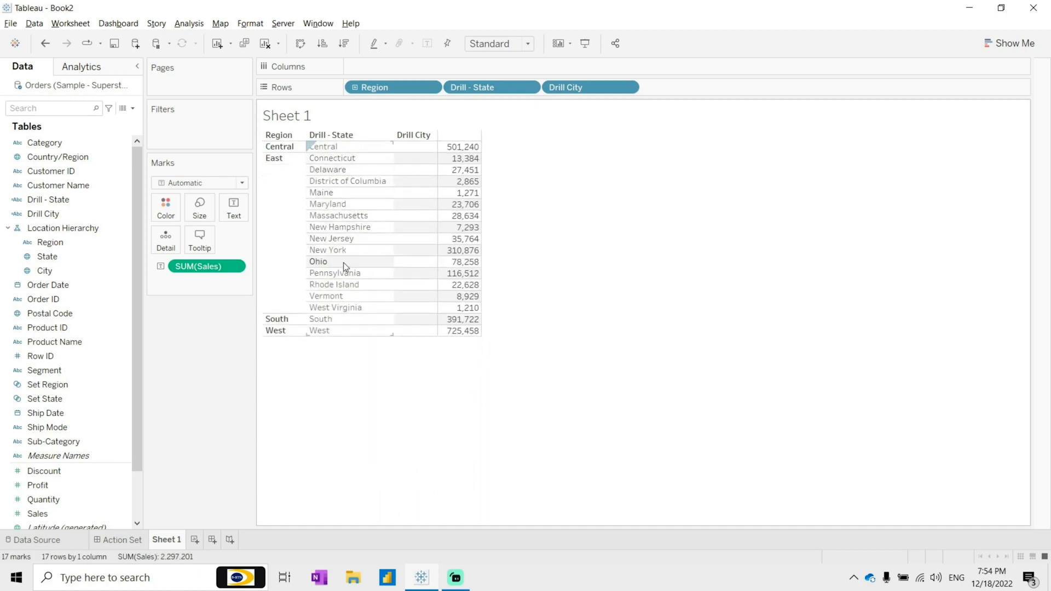
click(365, 250)
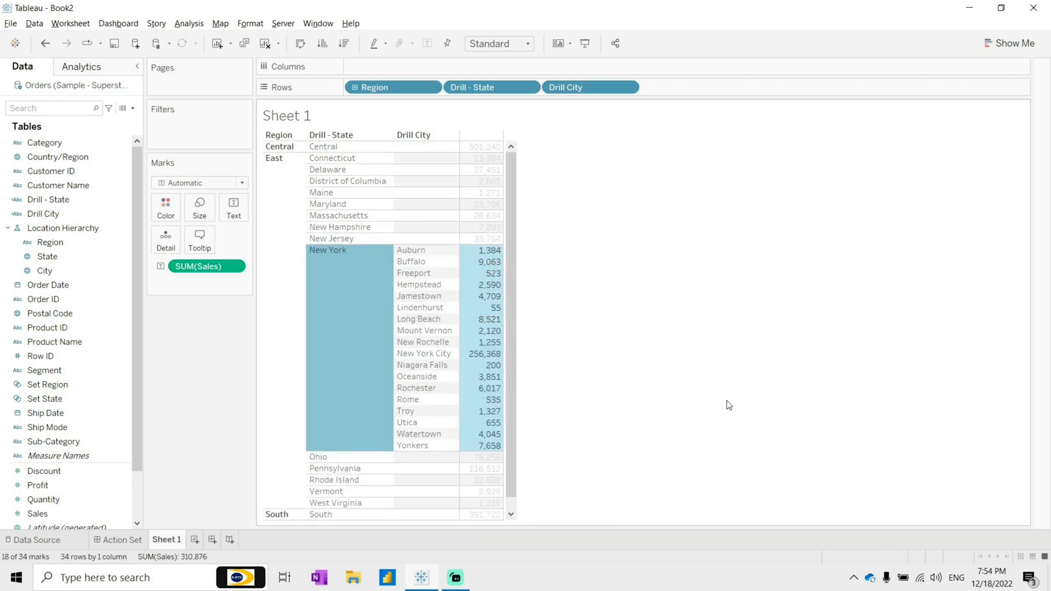
Step: Rename the worksheet to Drill Down - Set
double_click(166, 540)
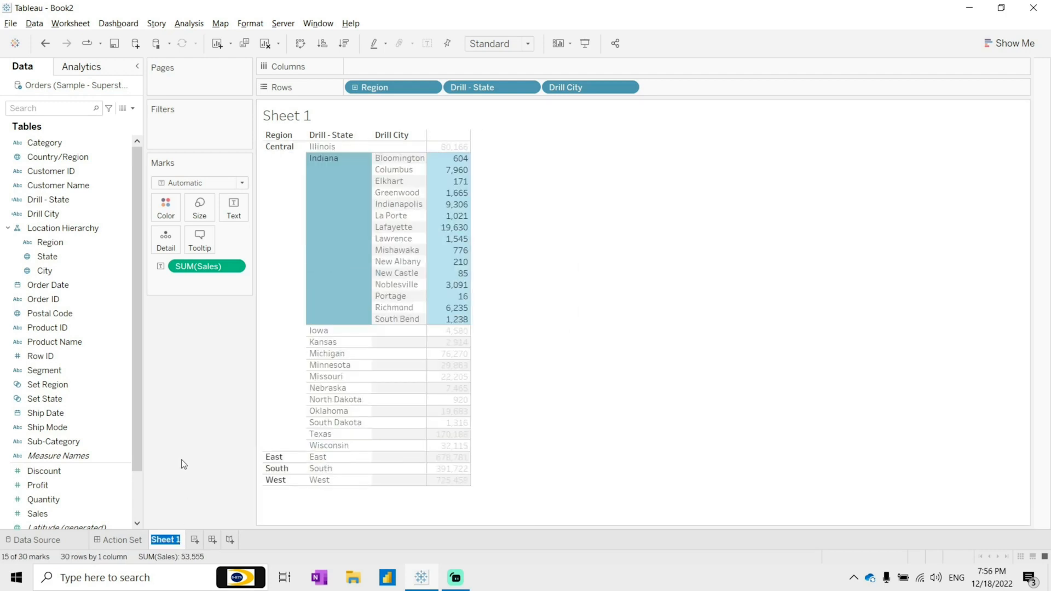
text(Drill Down)
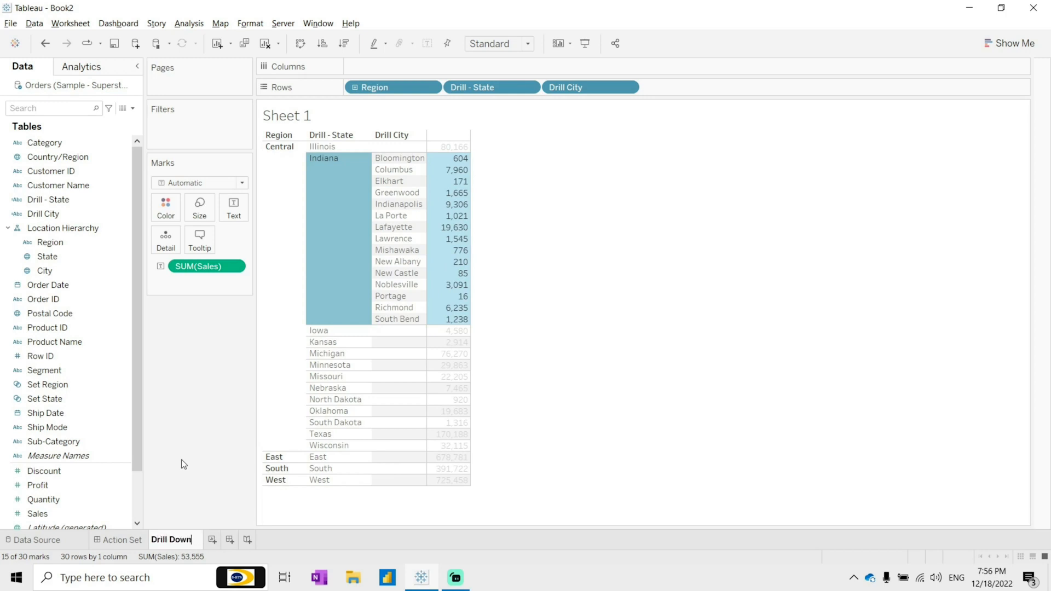
text( - Set)
key(Return)
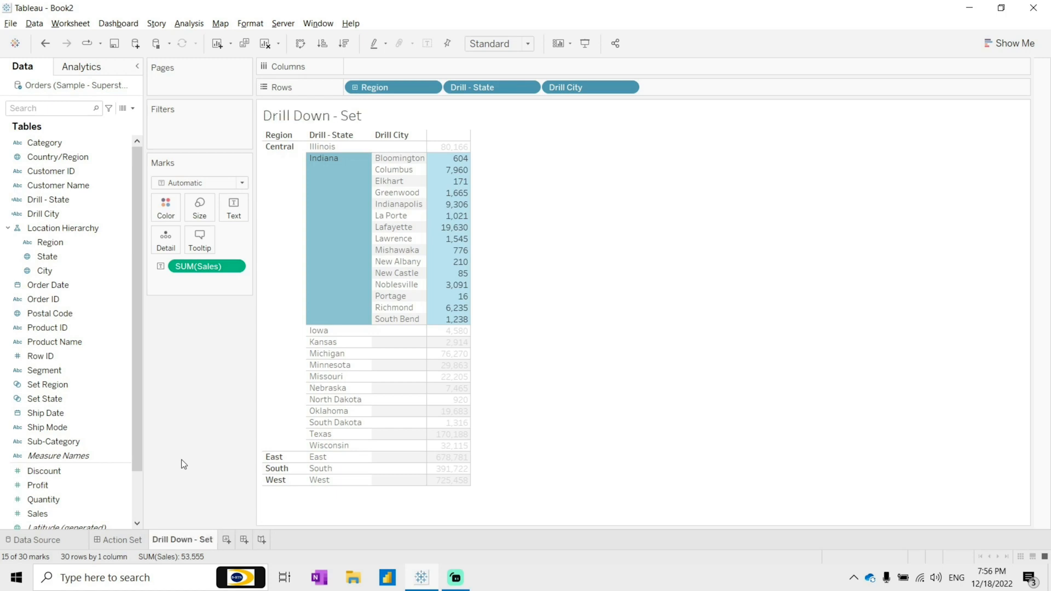
Step: Clear the selection and duplicate the Drill Down - Set worksheet
key(Escape)
right_click(189, 541)
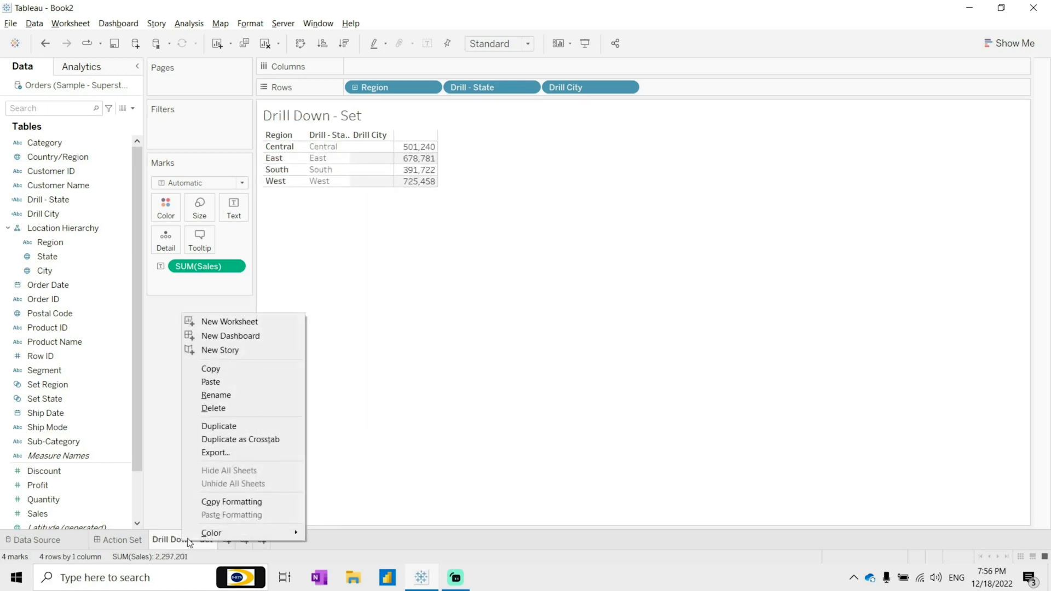
click(239, 425)
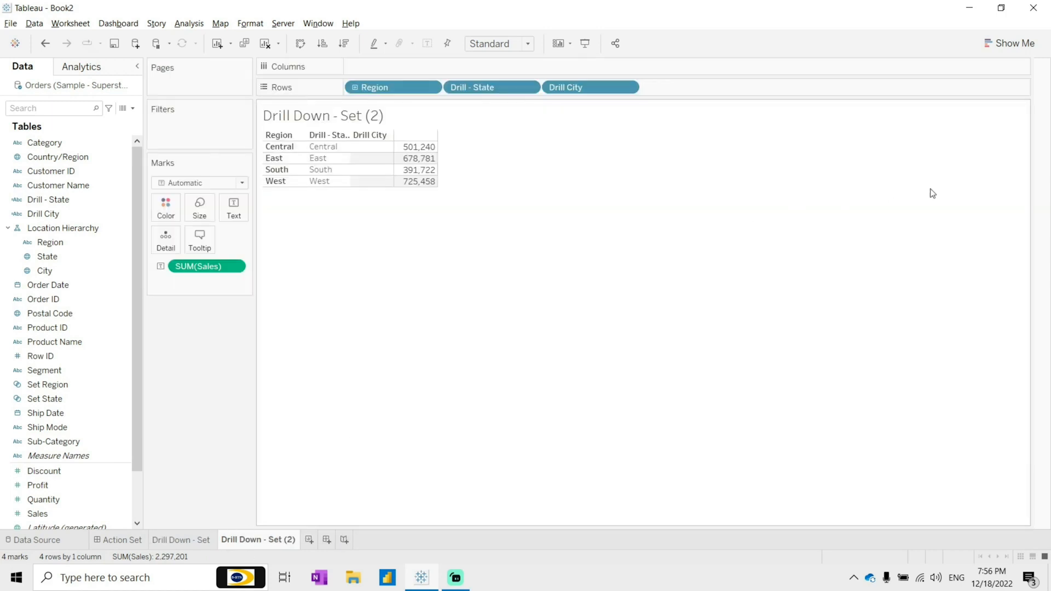
Step: Convert the duplicated sheet into a treemap and move Region to the top of the marks fields
click(1009, 44)
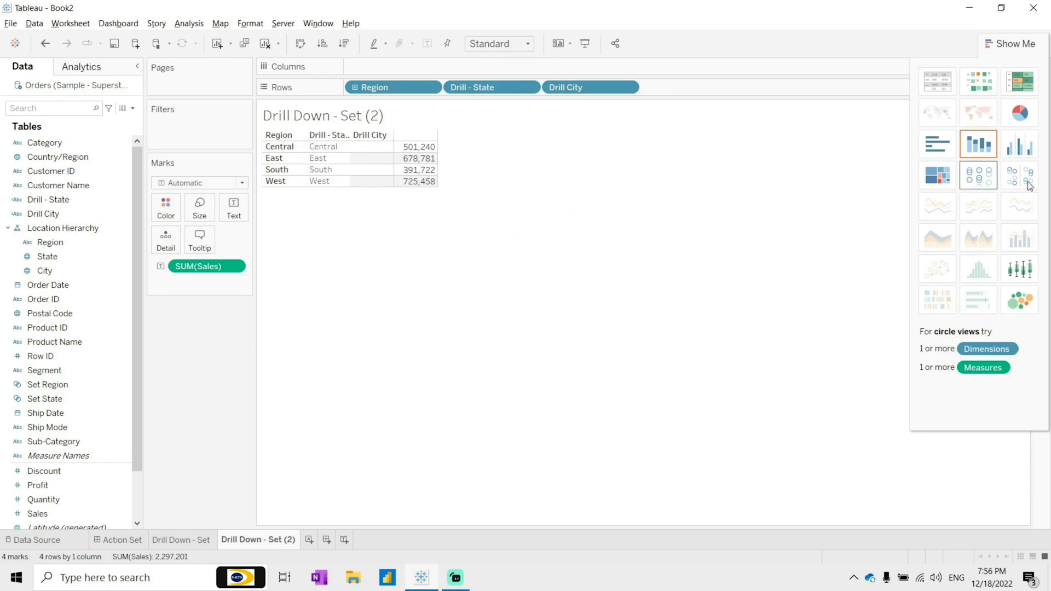
click(942, 179)
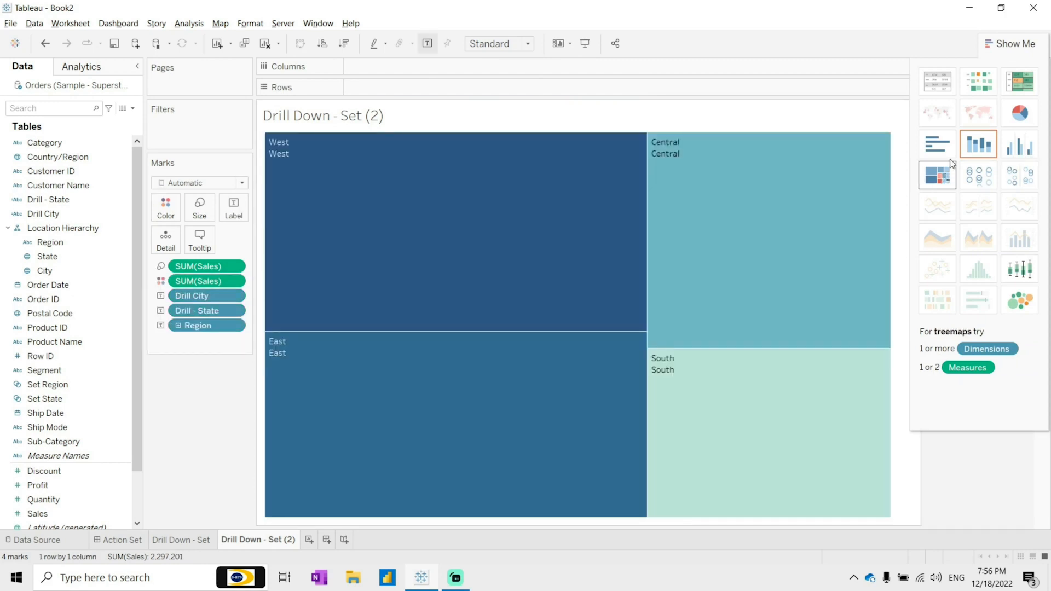
click(1010, 43)
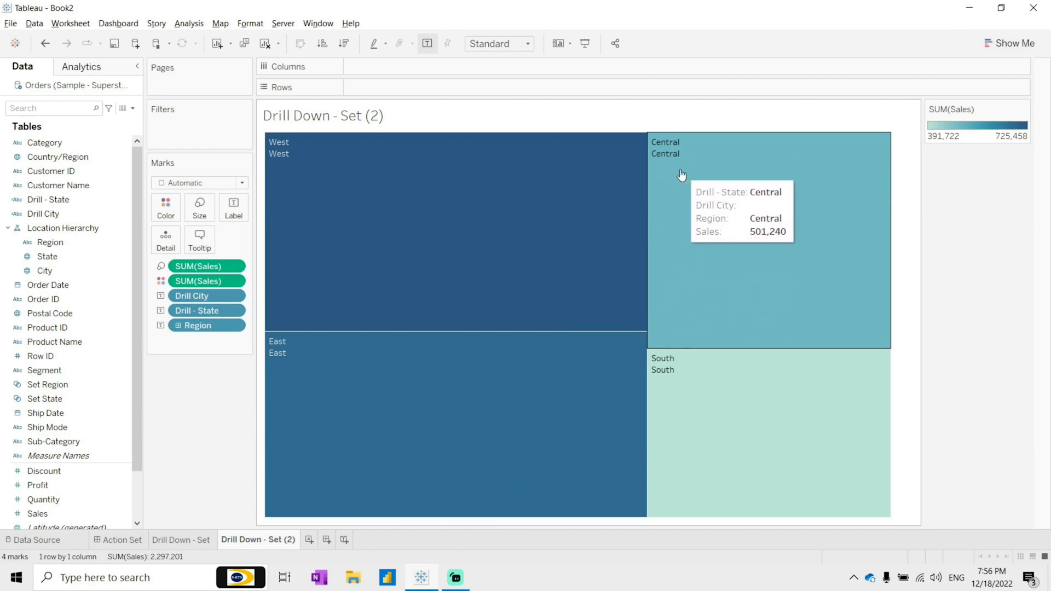
mouse_move(187, 325)
mouse_down()
mouse_move(174, 294)
mouse_move(164, 305)
mouse_move(177, 298)
mouse_move(188, 344)
mouse_up()
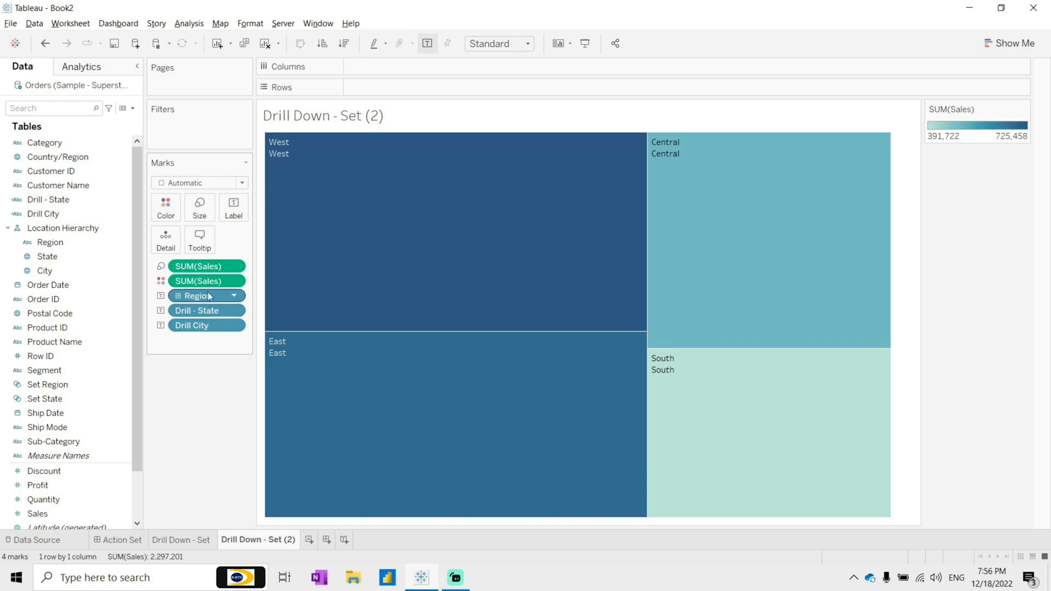
Step: Test the treemap drill-down by selecting Central, Texas, South, East and New York tiles
click(684, 160)
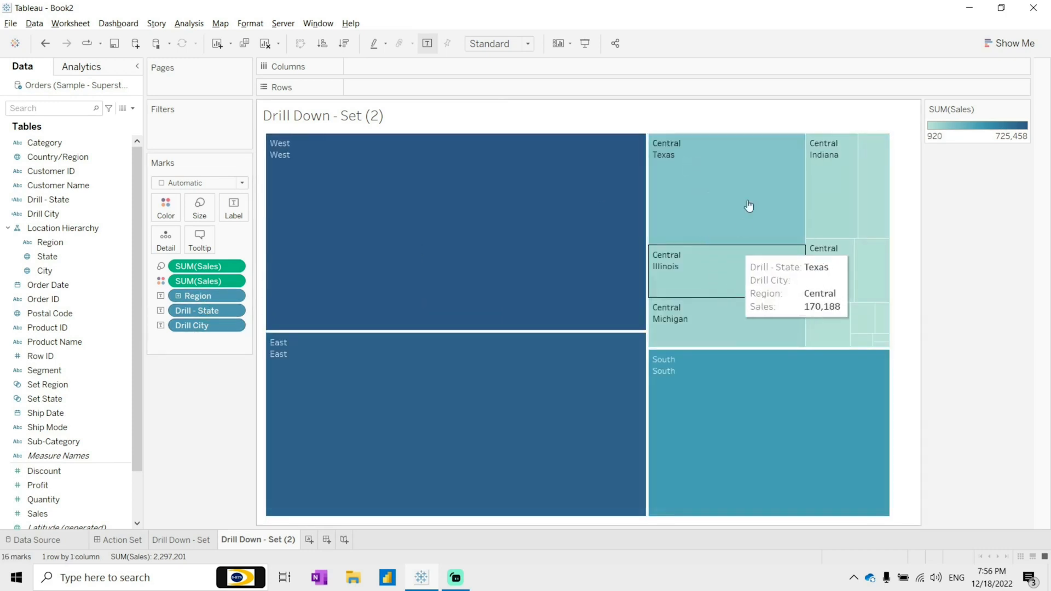
click(680, 163)
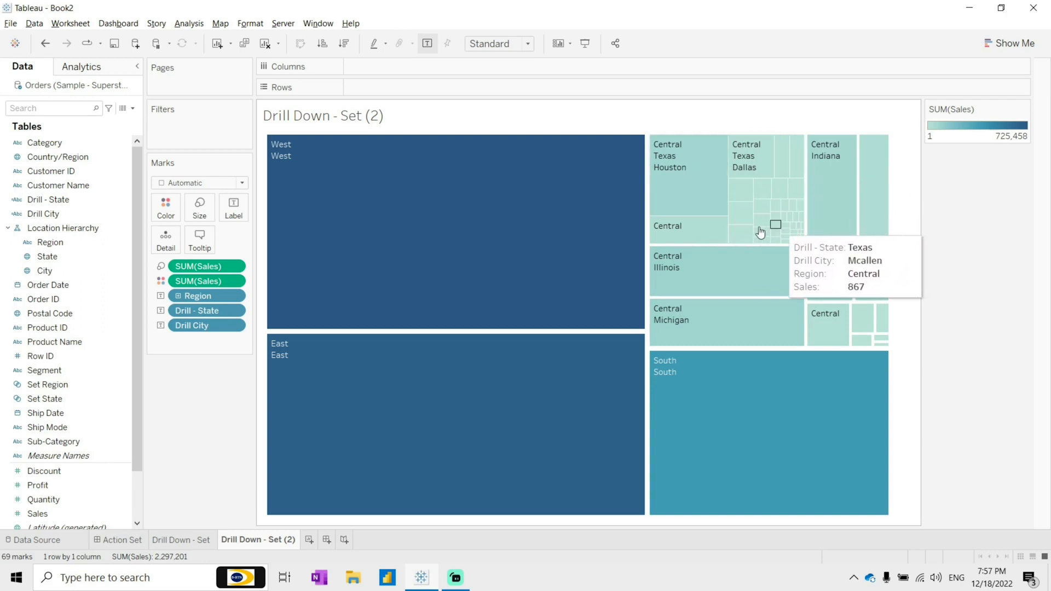
click(698, 190)
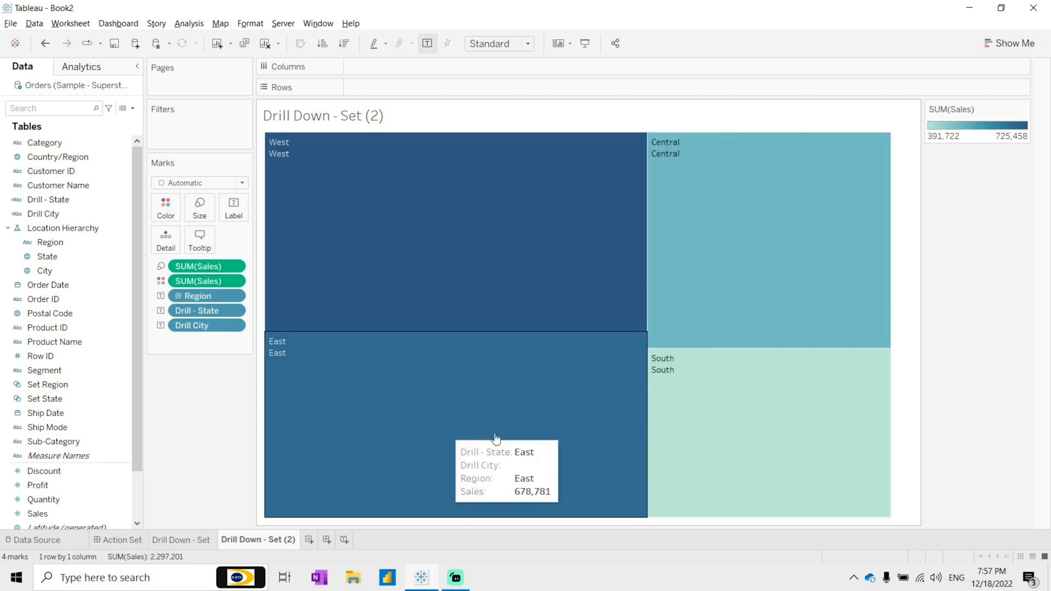
click(684, 381)
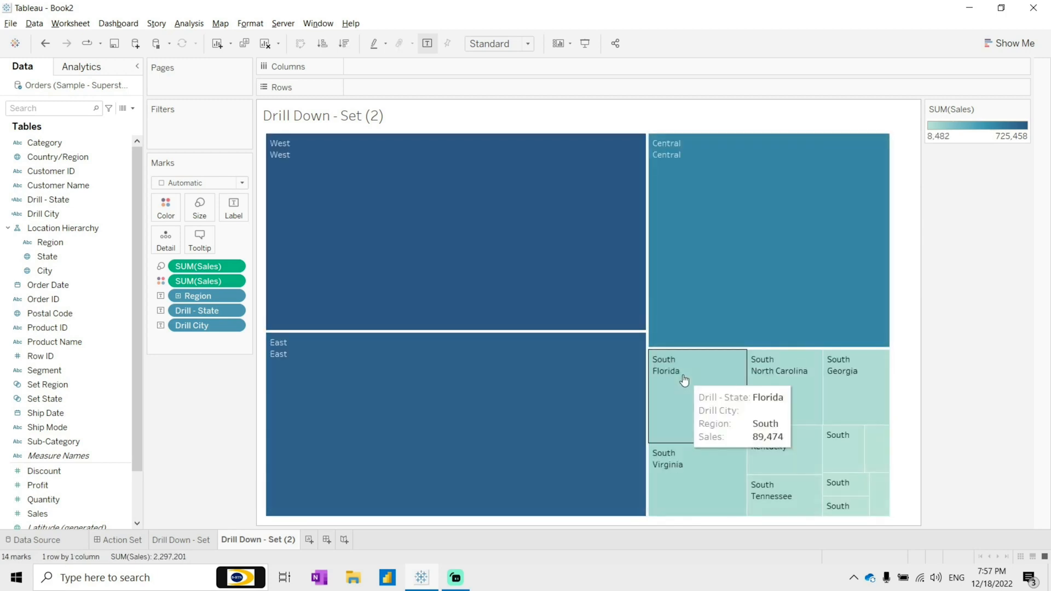
click(529, 376)
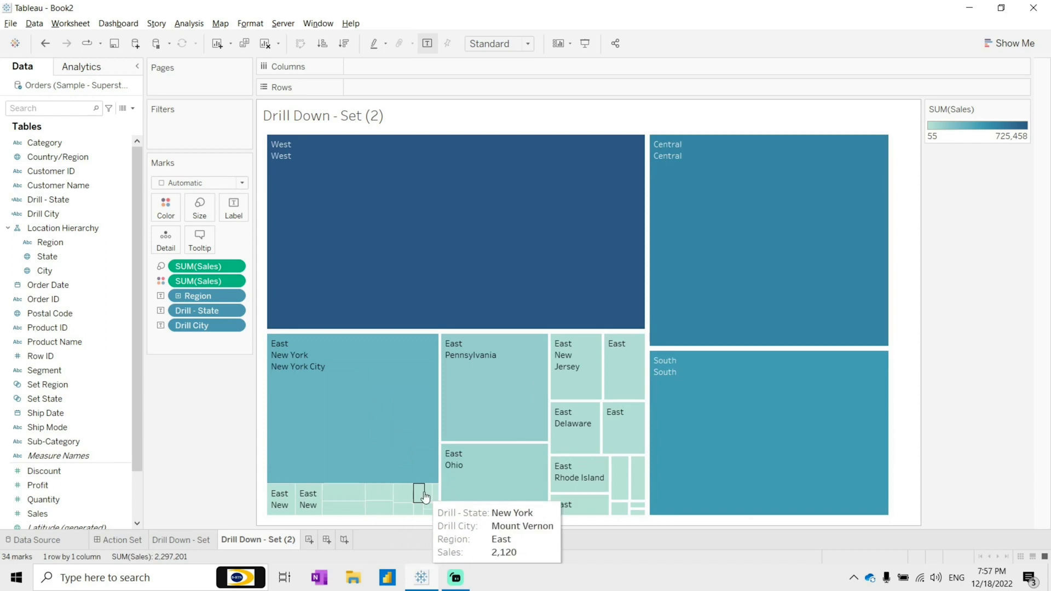
click(346, 404)
click(262, 519)
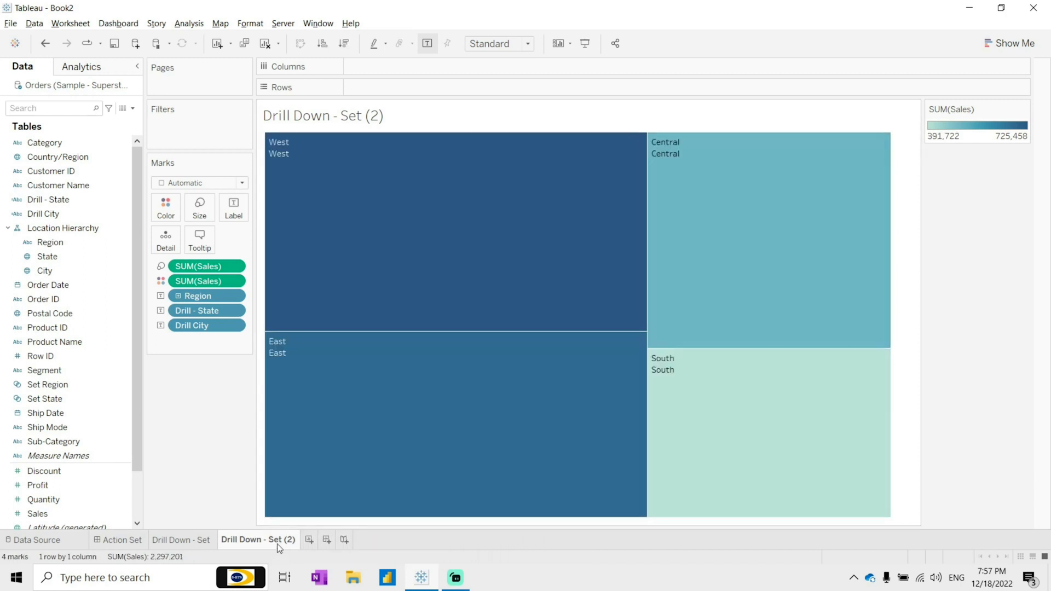
Step: Rename the duplicated sheet by inserting Tree Map after Drill Down
double_click(277, 542)
click(269, 541)
text(Tree Ma)
text(p)
key(Return)
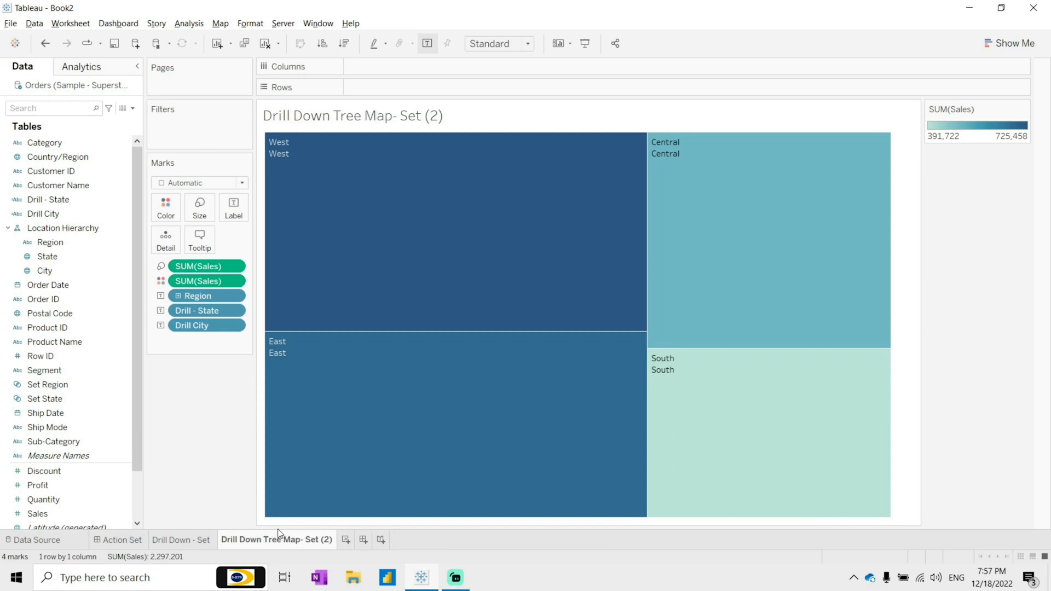
Step: Remove the (2) suffix so the sheet is named Drill Down Tree Map- Set
double_click(327, 542)
drag(304, 541, 333, 541)
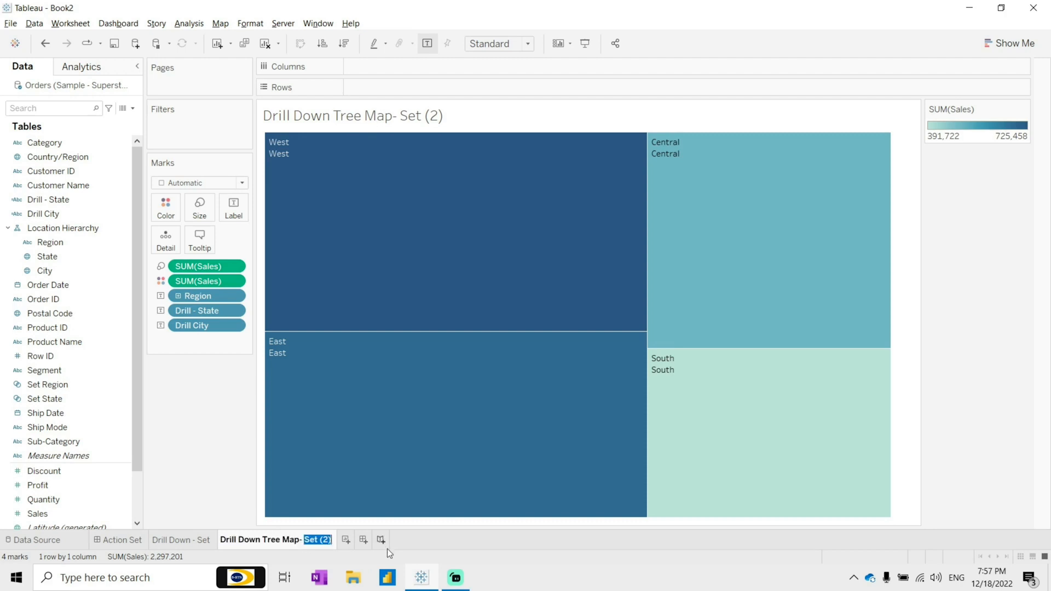
key(Right)
key(BackSpace)
key(BackSpace)
key(BackSpace)
key(BackSpace)
key(Return)
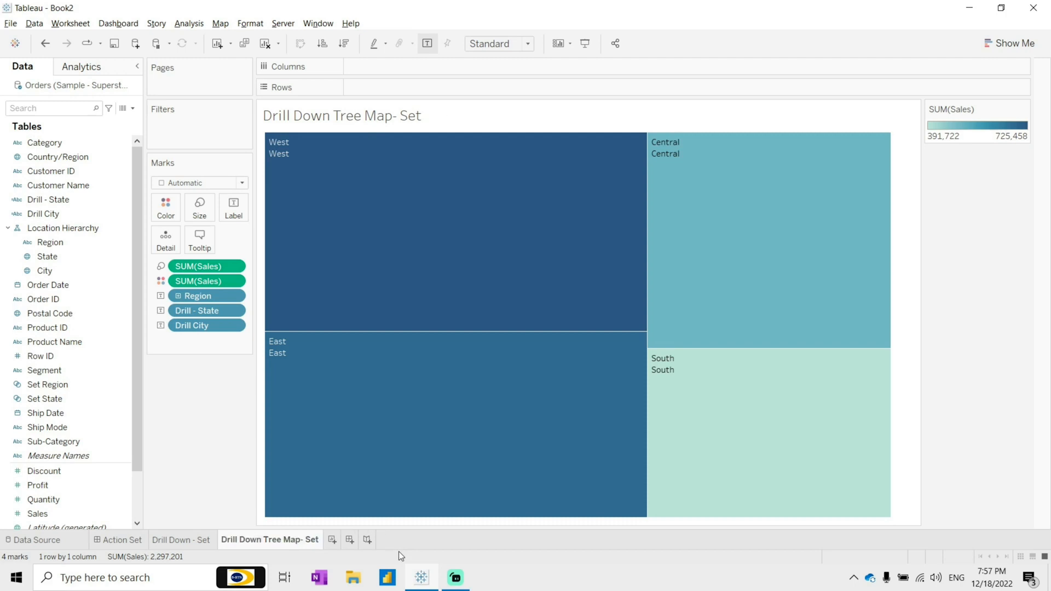
Step: Add a new worksheet and open it
click(332, 540)
click(134, 541)
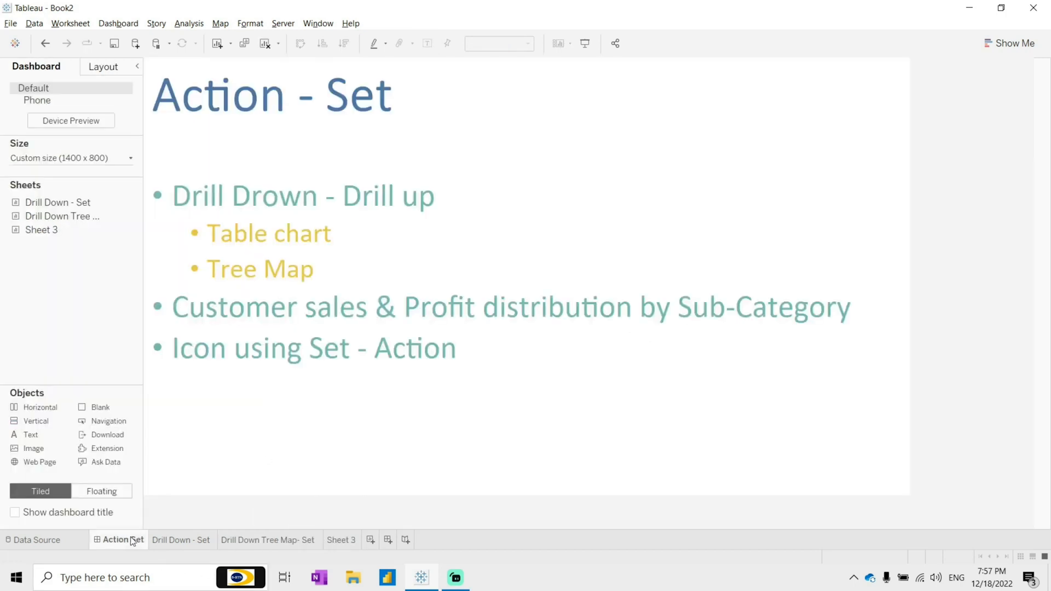
click(344, 541)
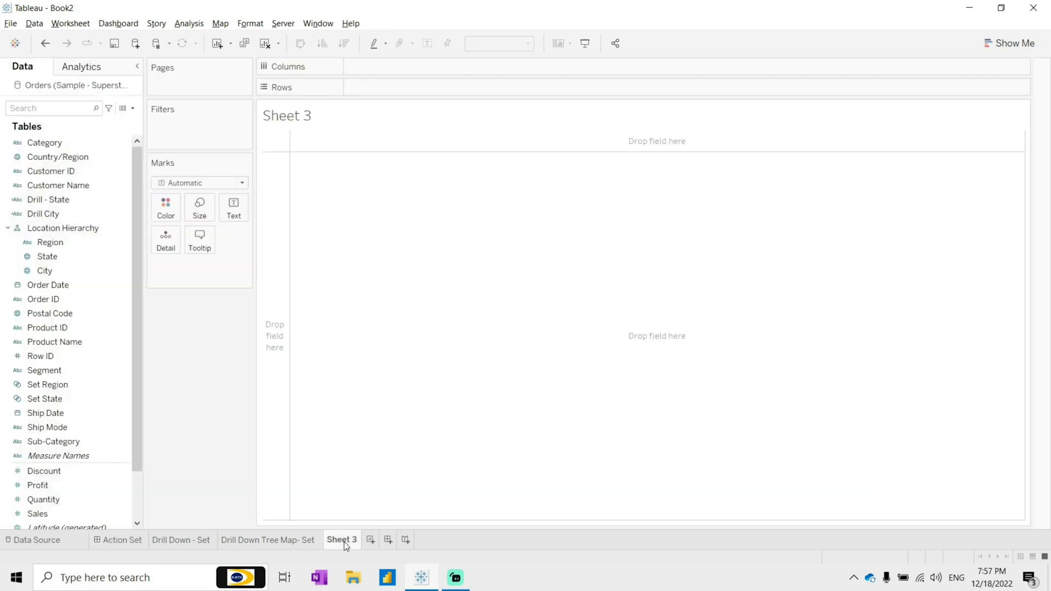
Step: Build a scatter plot of Sales and Profit by Customer Name
click(64, 188)
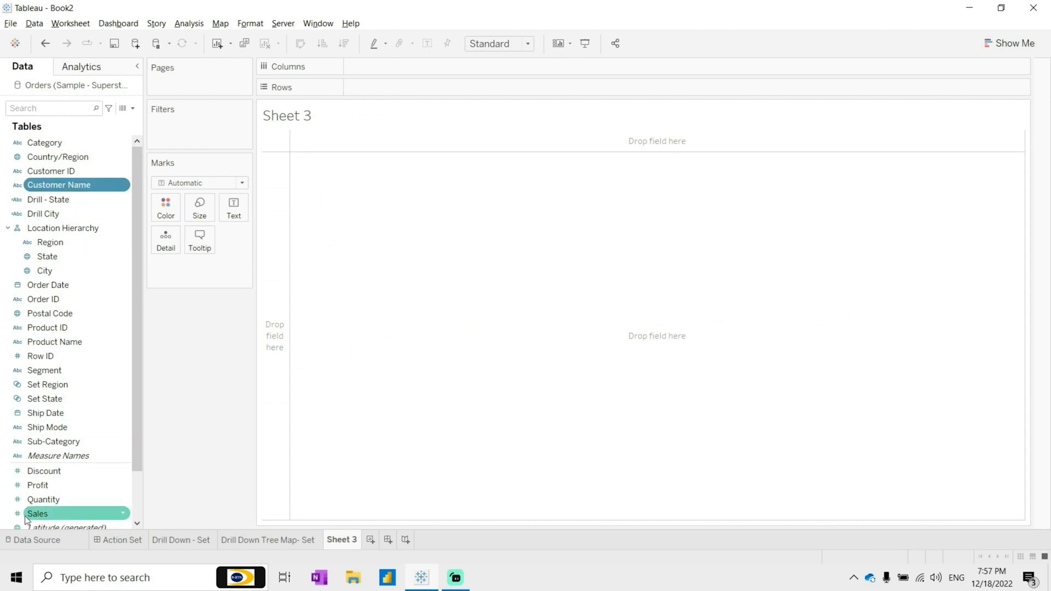
ctrl+click(45, 513)
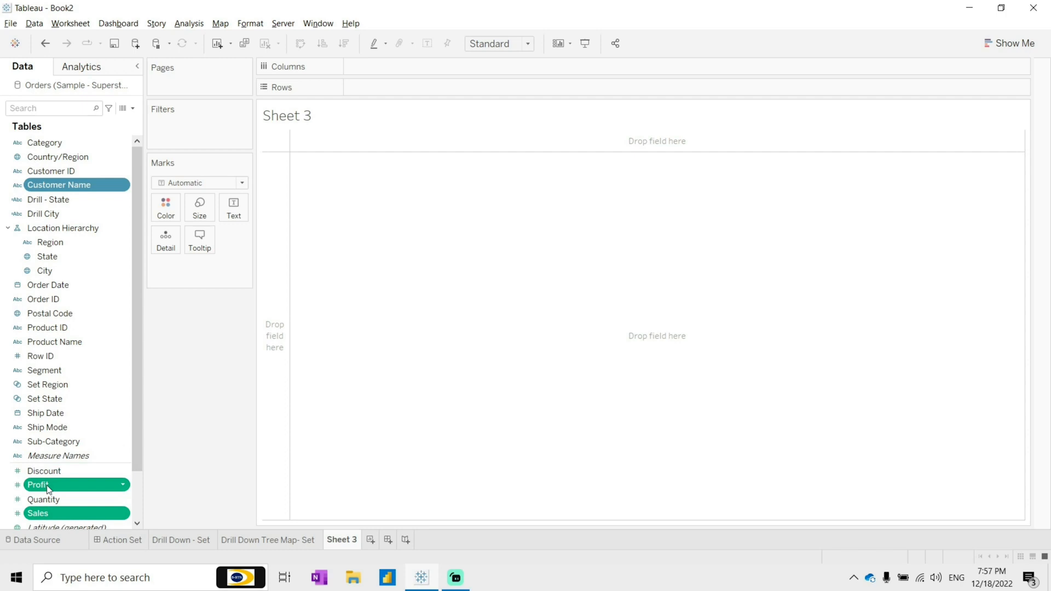
click(1009, 44)
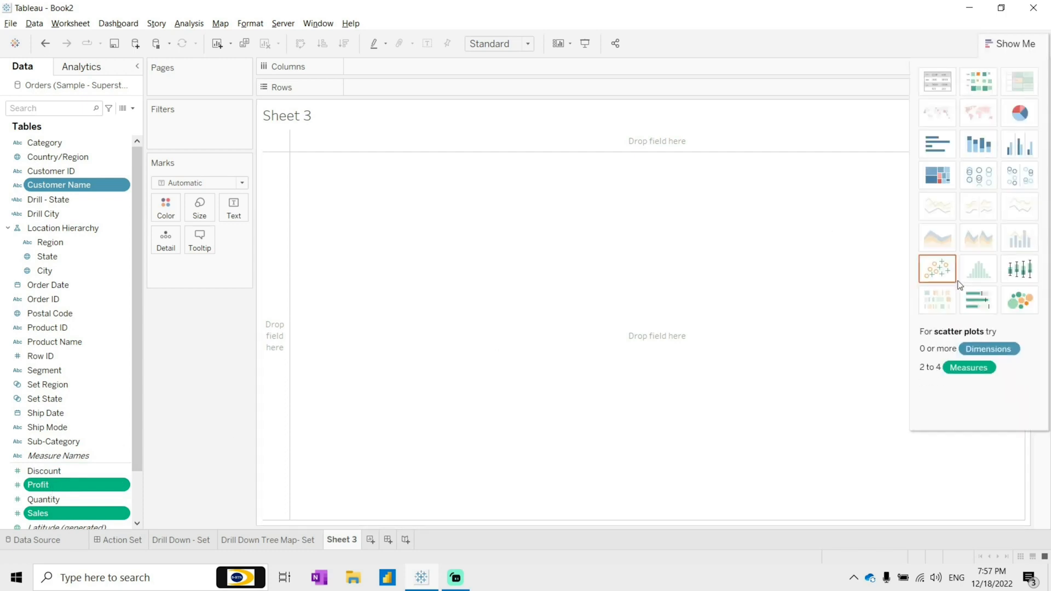
click(950, 279)
click(1010, 43)
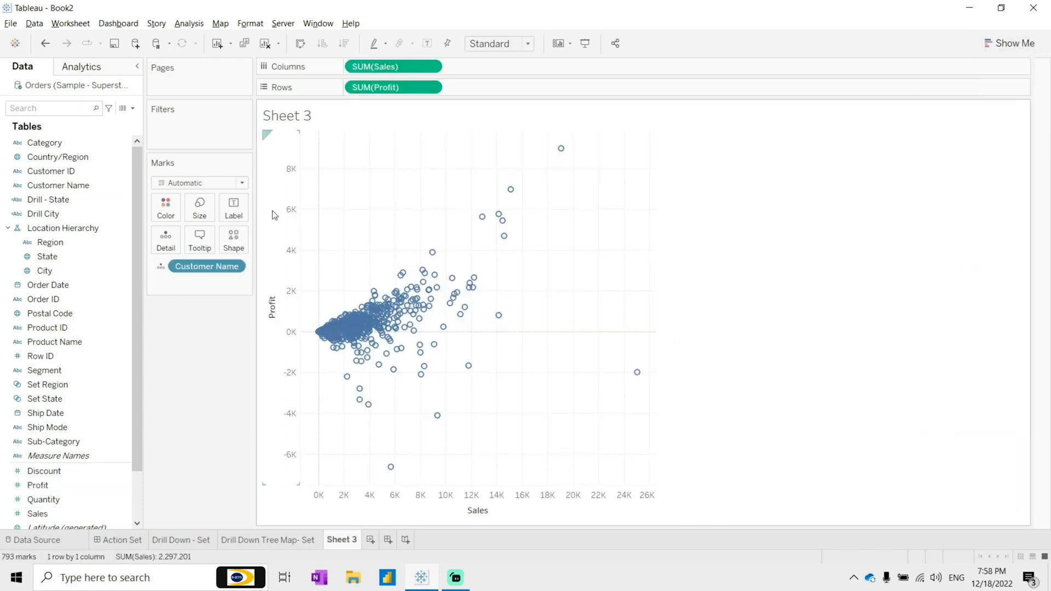
Step: Set the mark shape to a filled circle and swap the Sales and Profit axes
click(239, 237)
click(228, 290)
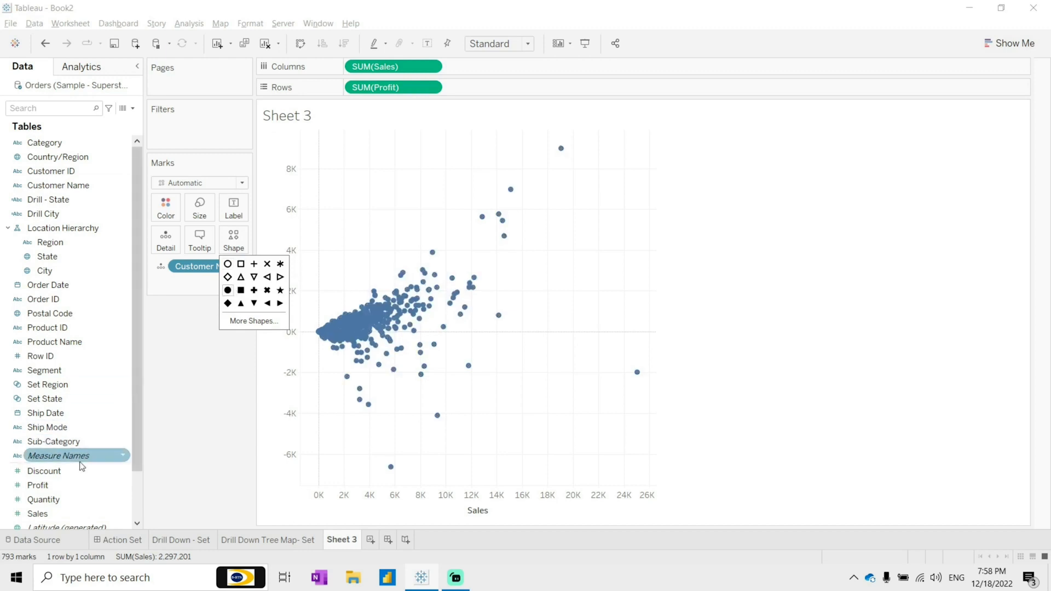
click(300, 43)
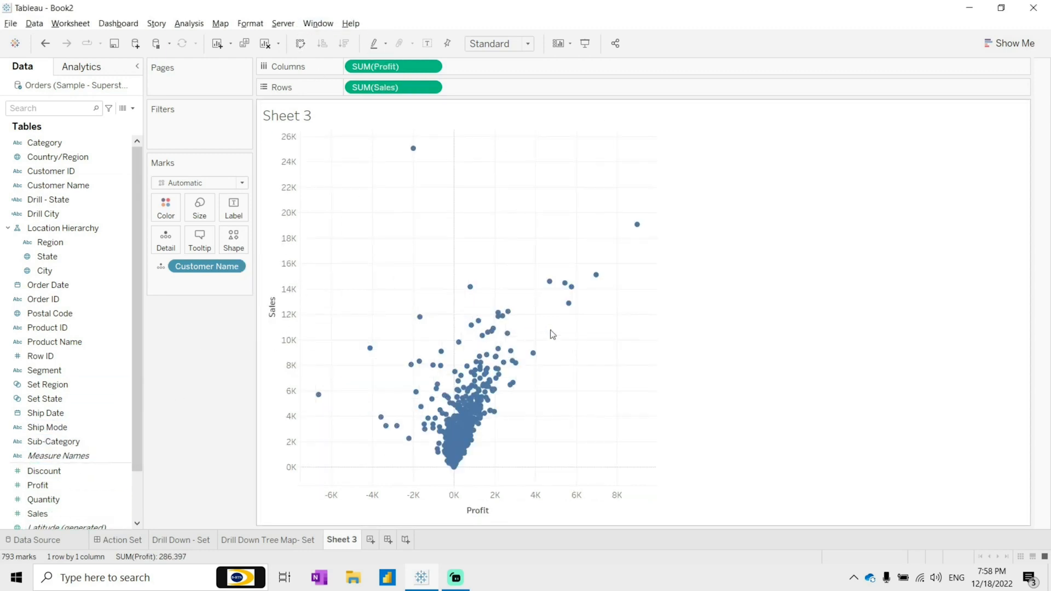
drag(358, 322, 539, 400)
click(409, 313)
drag(389, 327, 533, 377)
click(509, 330)
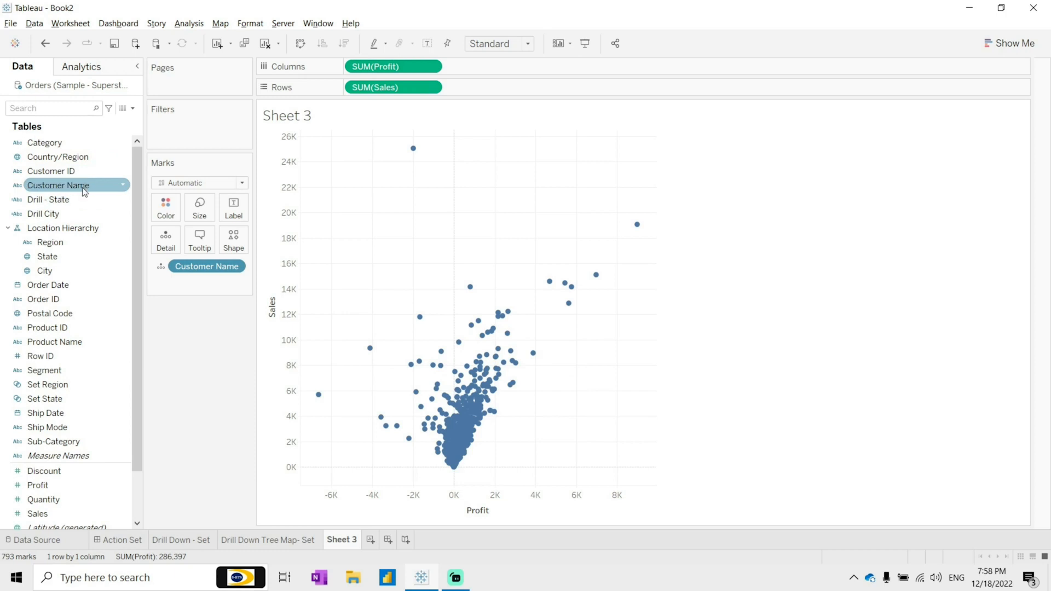
Step: Rename the scatter plot sheet as Customer-Sales/Profit
double_click(349, 541)
text(C)
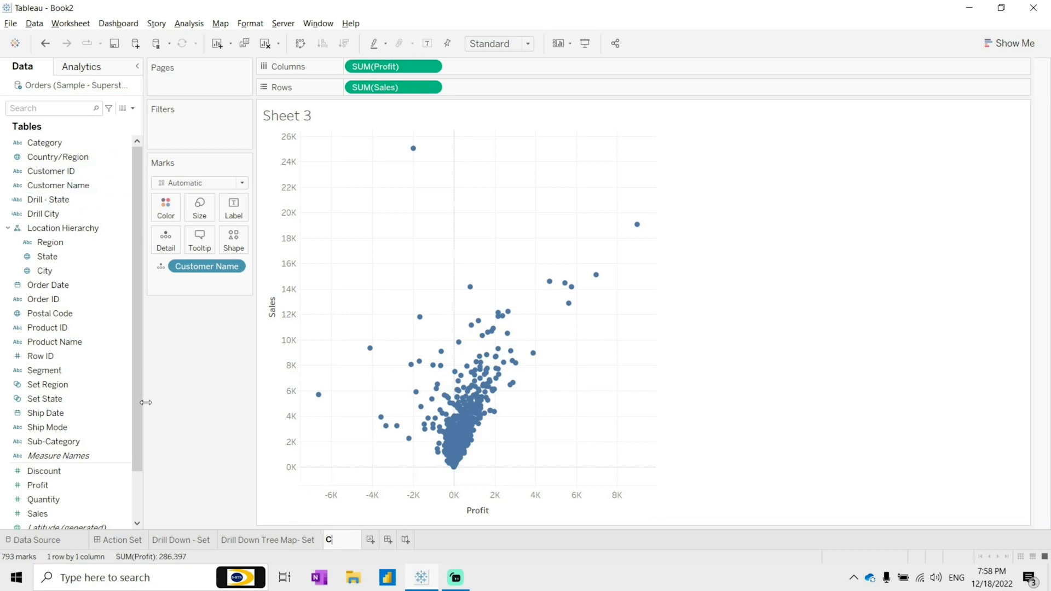
text(ustomer-Sal)
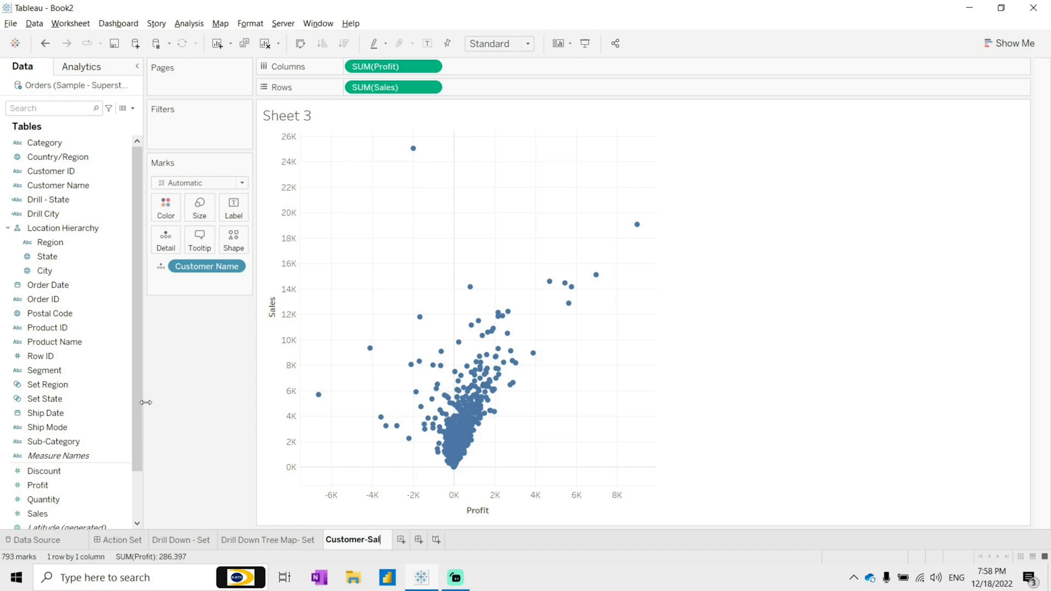
text(es/Profit)
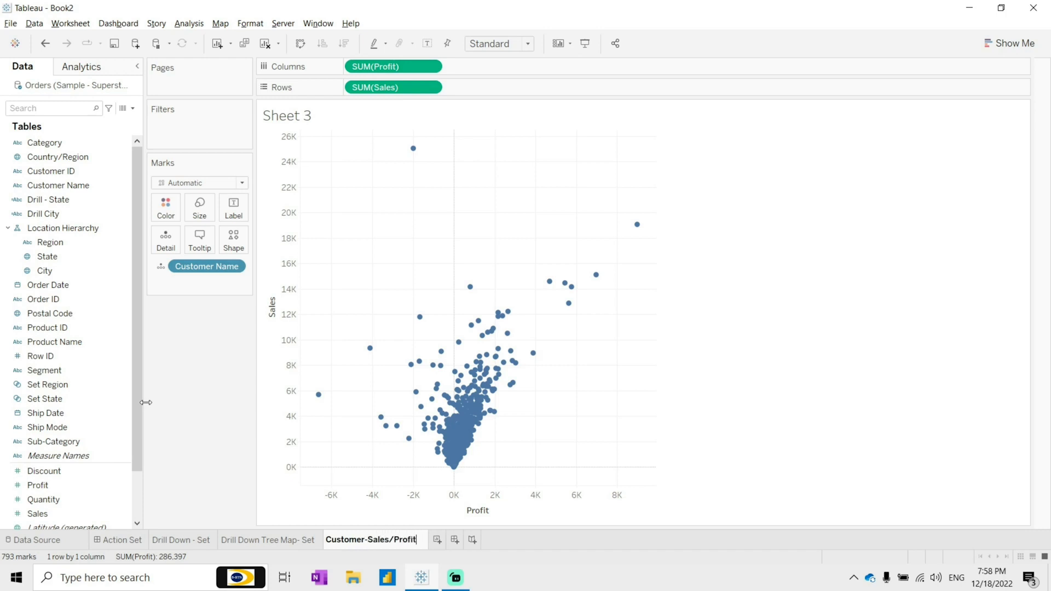
key(Return)
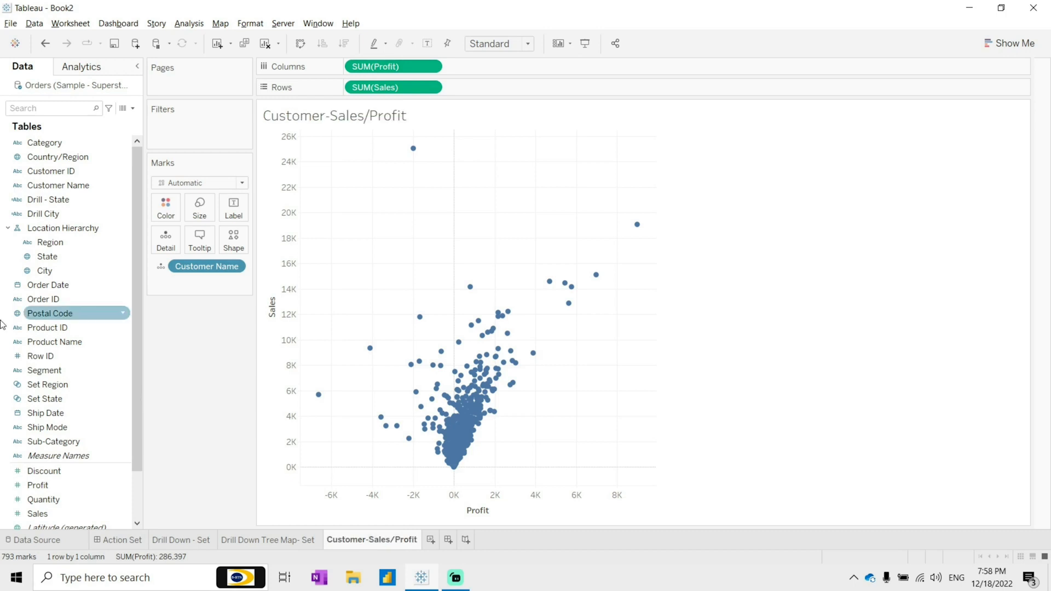
Step: Add a new worksheet and build a bar chart of Sales by Sub-Category
click(432, 540)
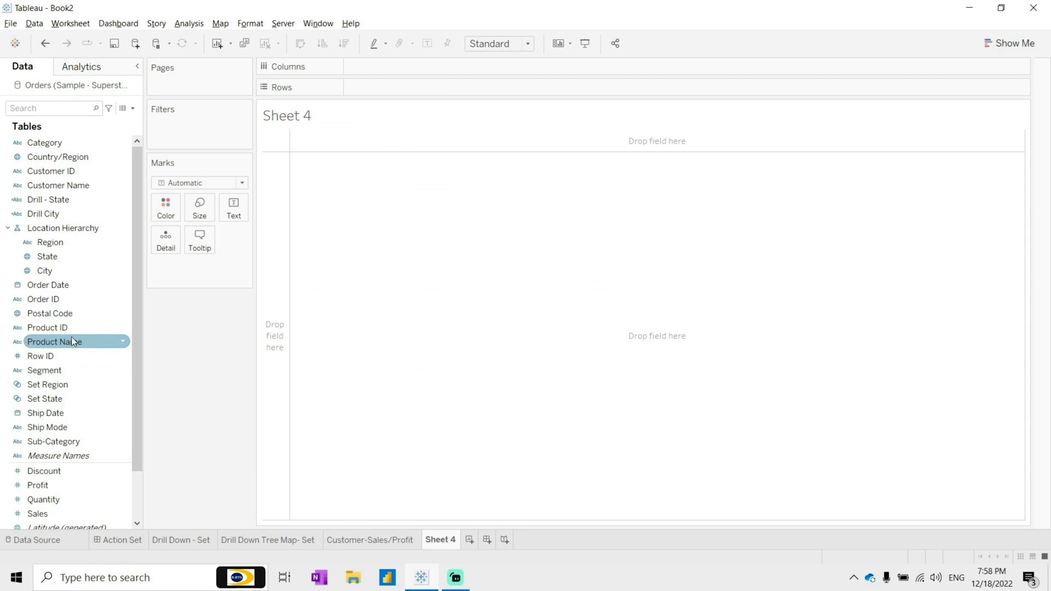
scroll(63, 289, down, 2)
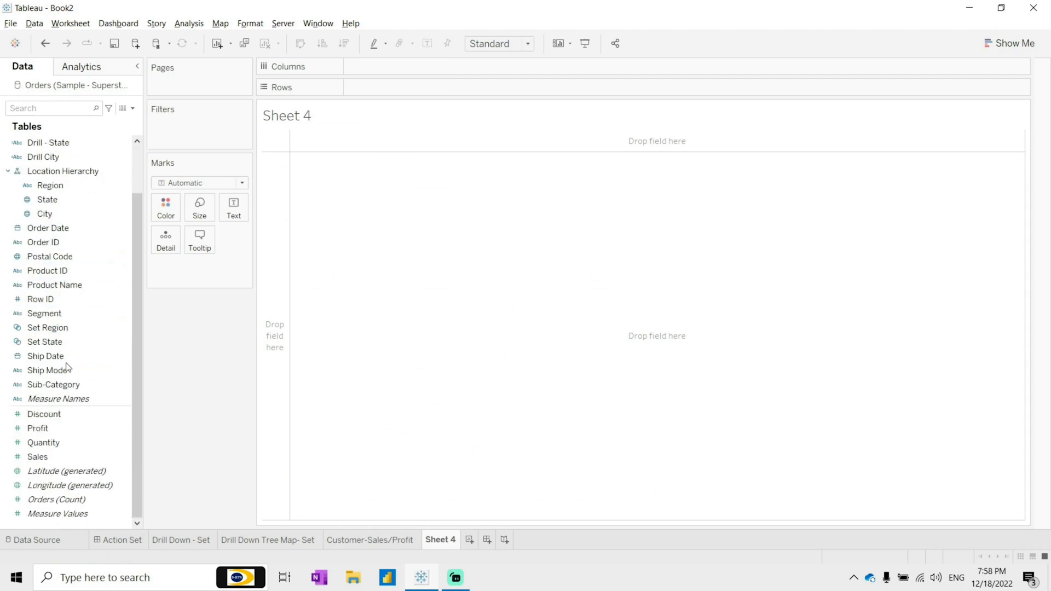
drag(55, 387, 459, 64)
drag(37, 457, 439, 83)
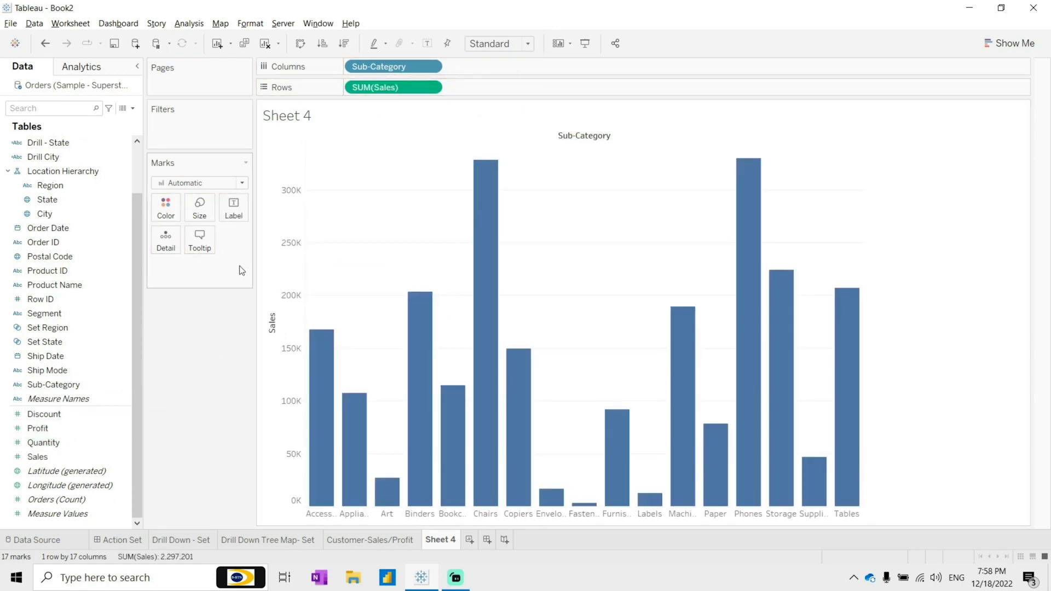
scroll(79, 236, up, 2)
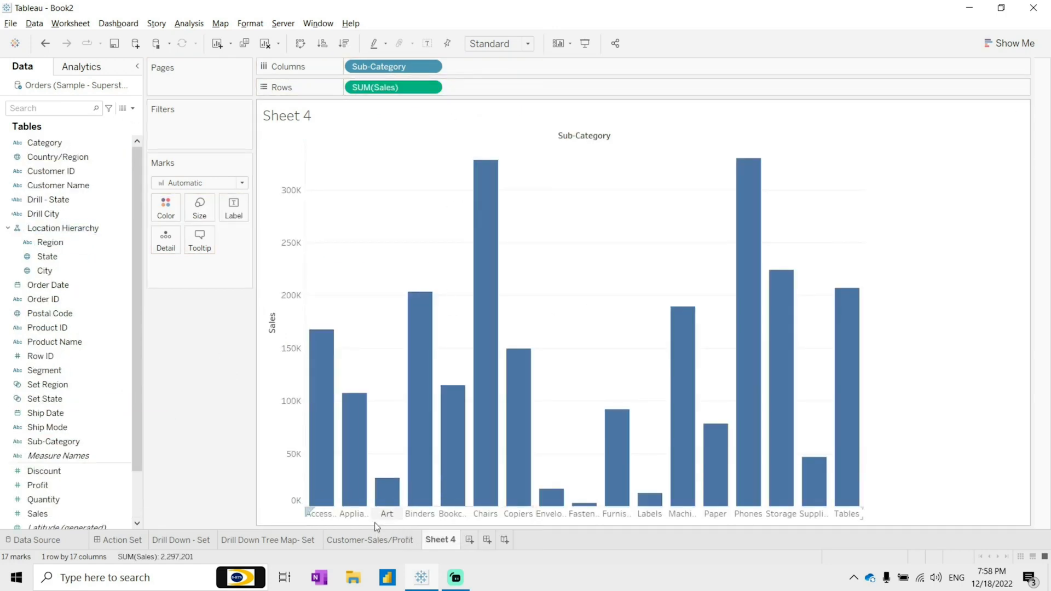
click(382, 541)
click(442, 541)
mouse_move(514, 495)
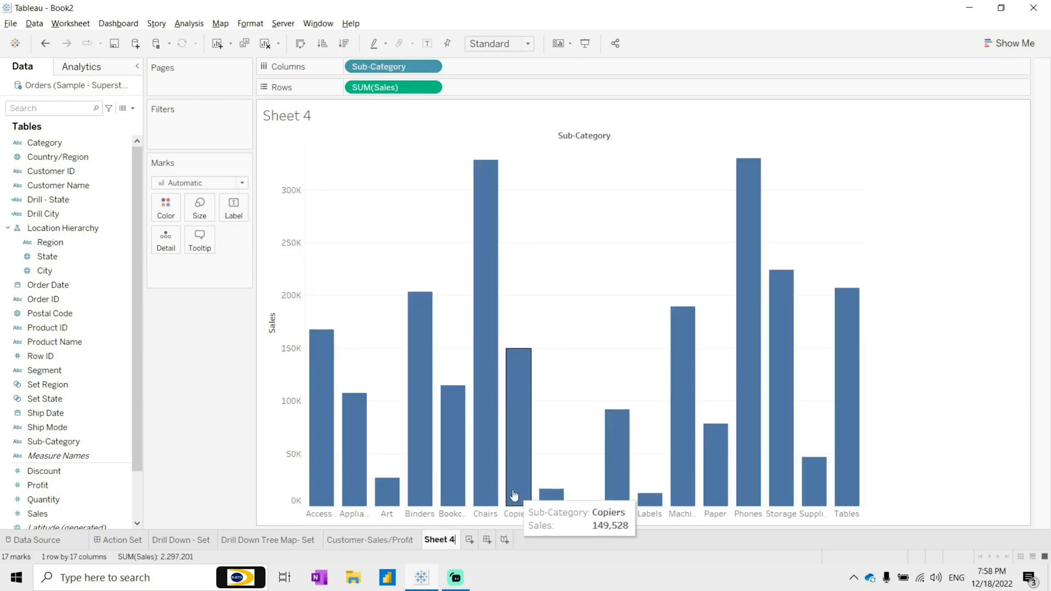
key(BackSpace)
key(BackSpace)
key(BackSpace)
key(BackSpace)
click(571, 360)
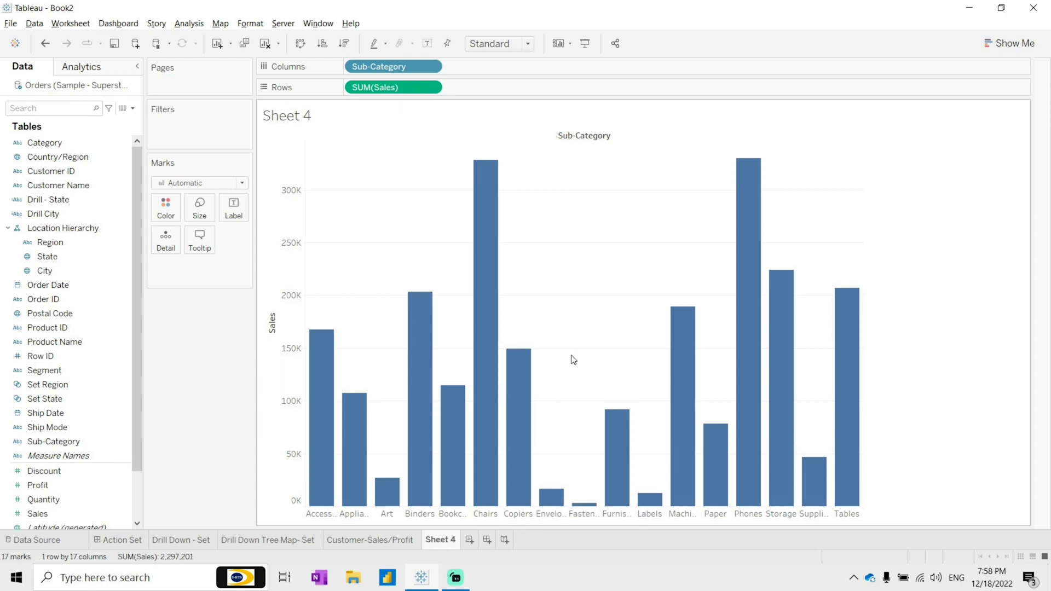
Step: Rename the bar chart sheet as Subcategory distribution by Sales
double_click(443, 541)
text(Subcategory di)
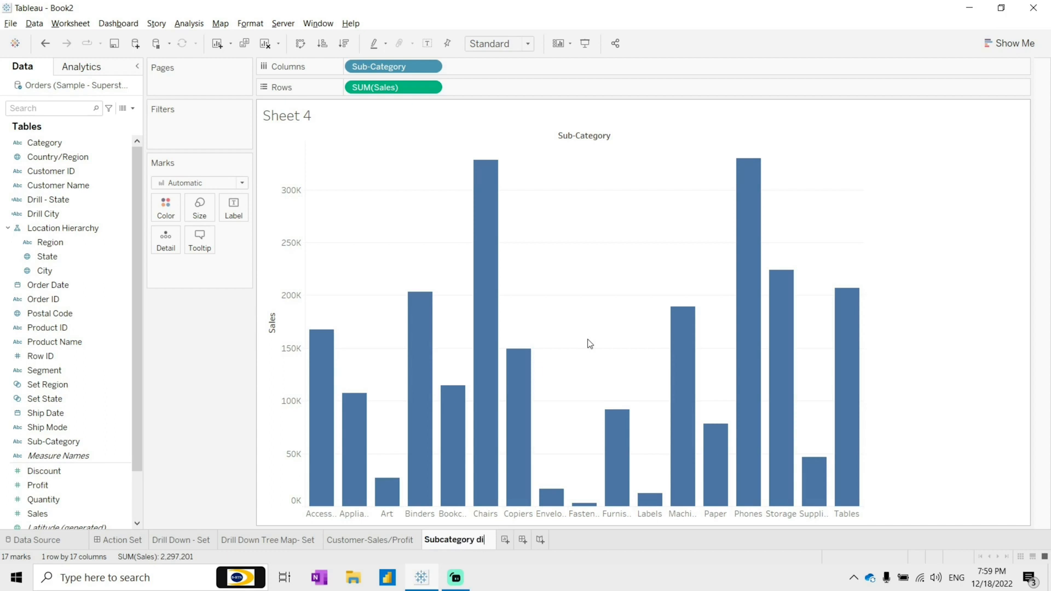
text(stribution)
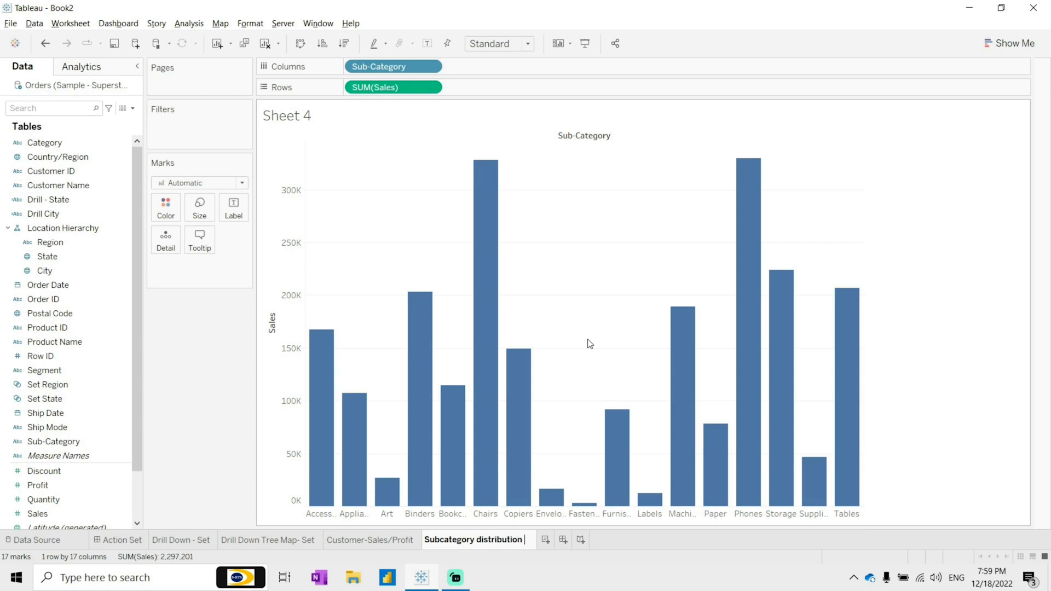
text( by Sales)
key(Return)
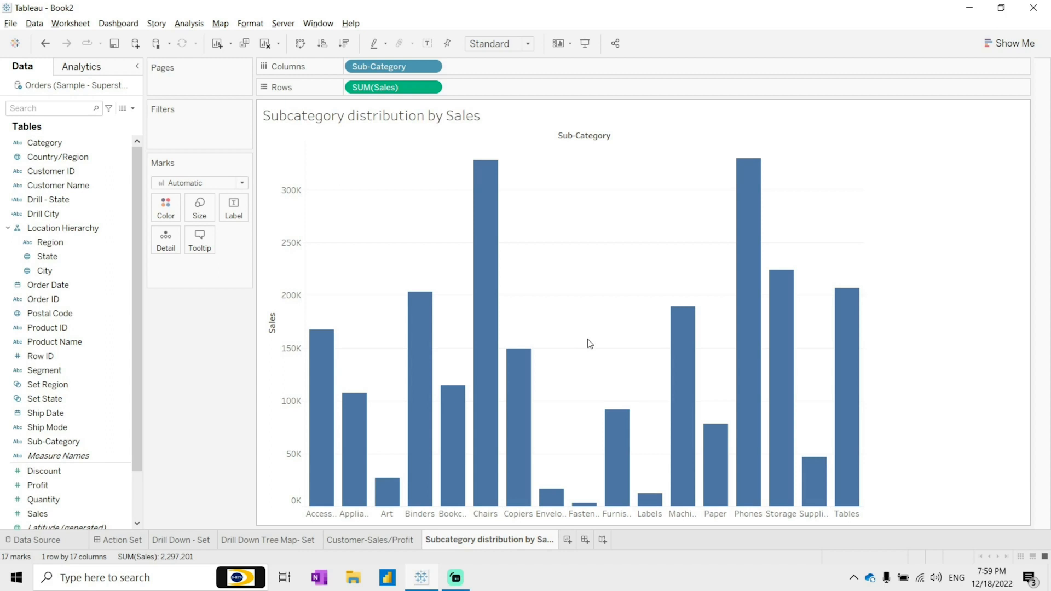
click(356, 539)
click(506, 542)
click(376, 540)
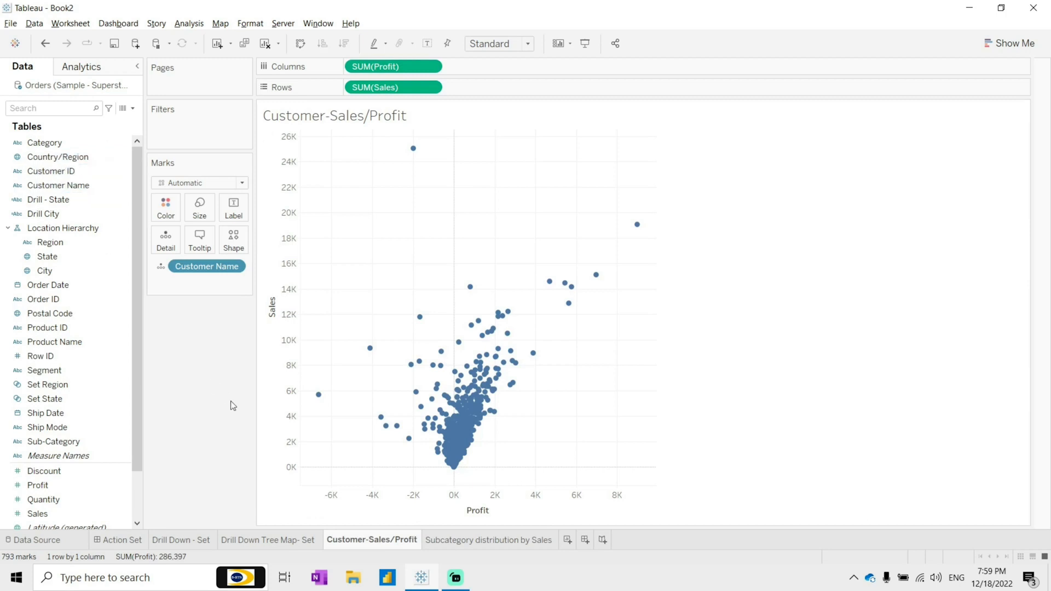
click(439, 539)
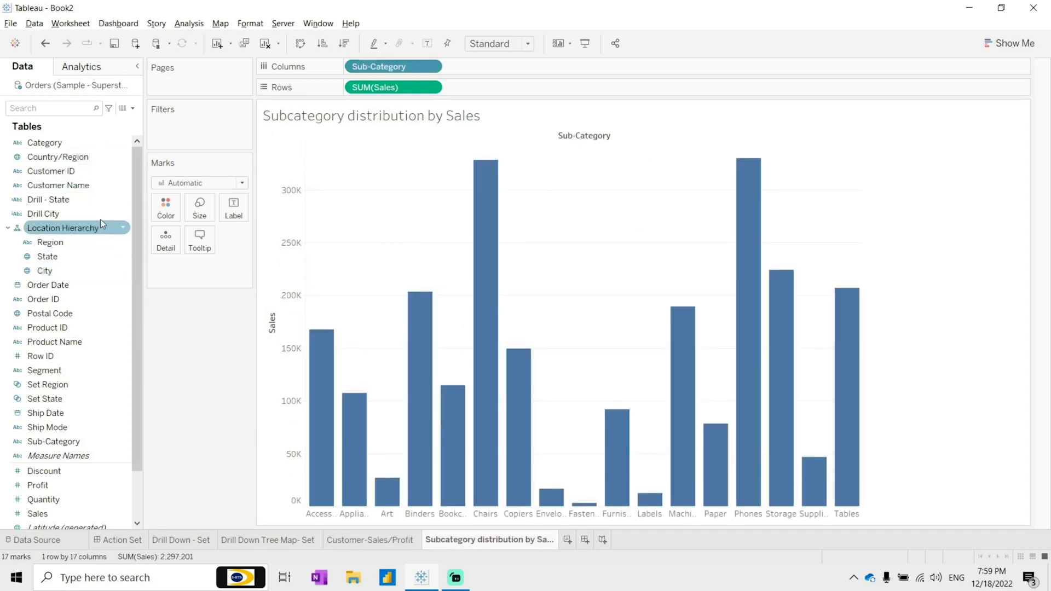
Step: Create an empty set on Customer Name, named Set Customer Name
right_click(91, 185)
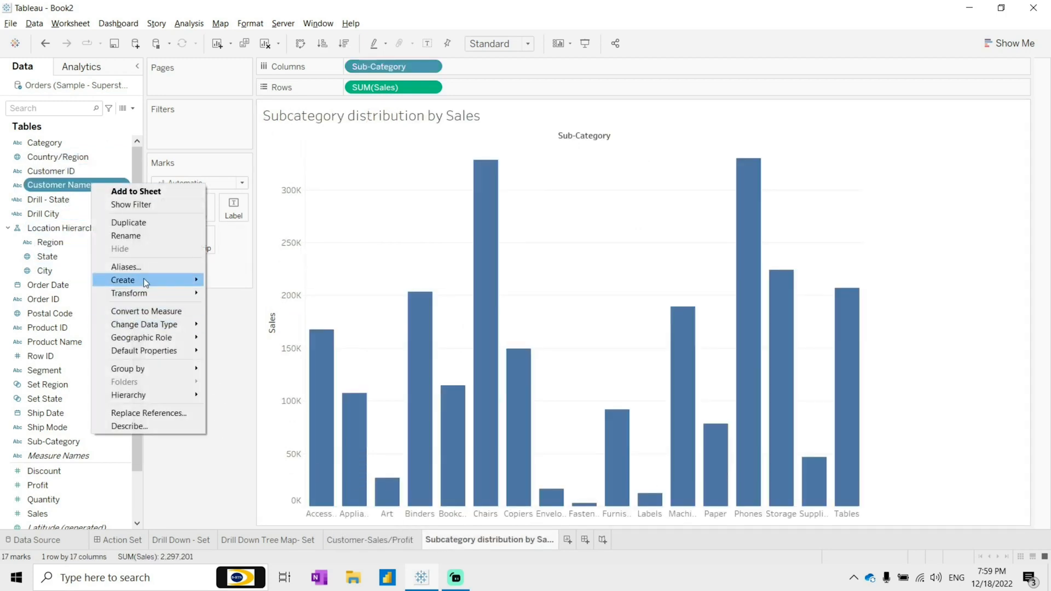
mouse_move(143, 280)
click(232, 308)
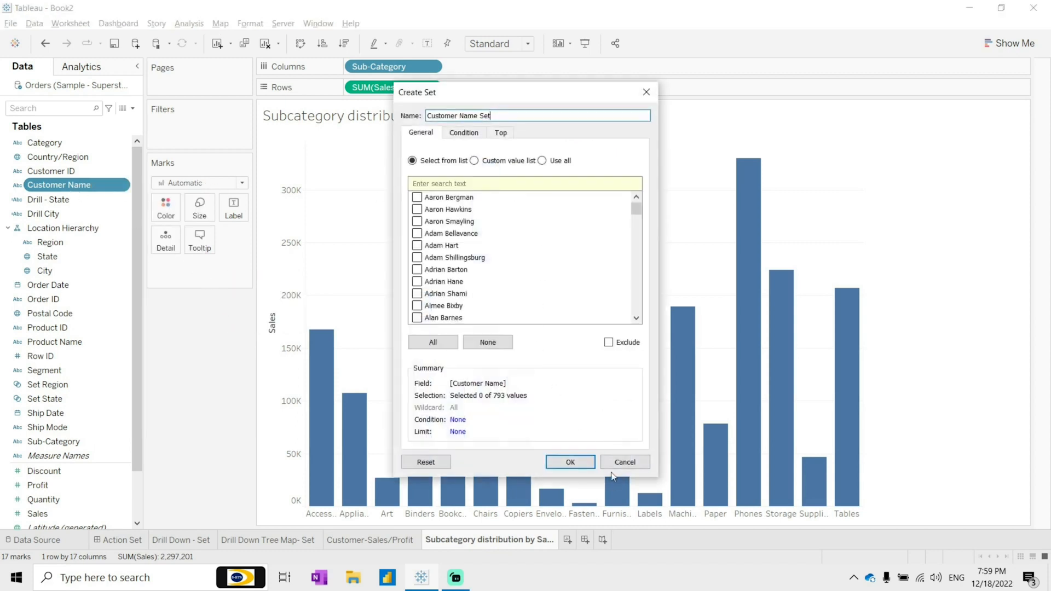
drag(477, 116, 362, 122)
key(BackSpace)
key(ctrl+z)
click(570, 462)
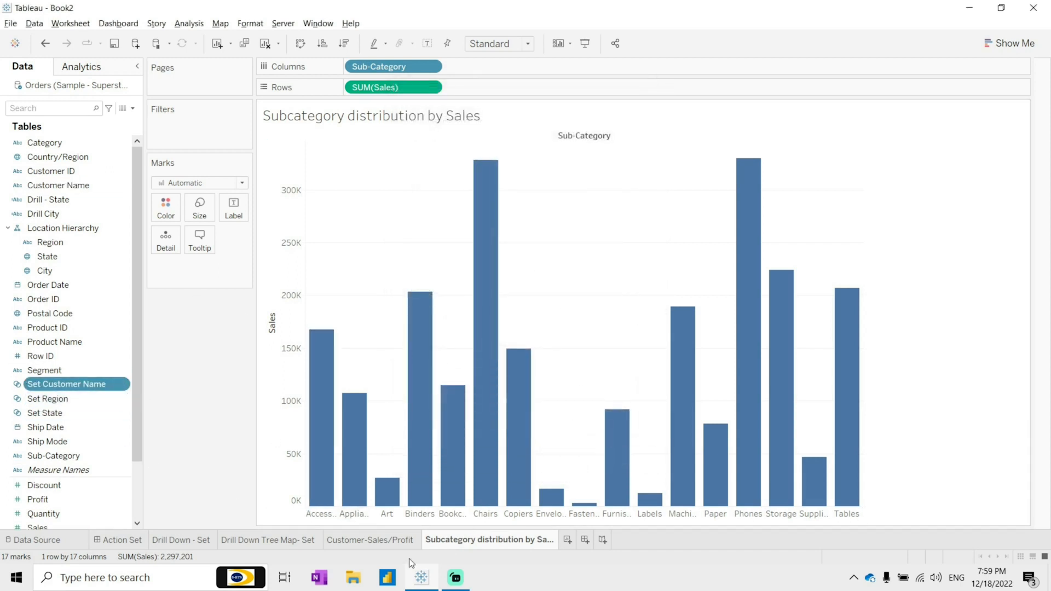
Step: Color the bars by the Set Customer Name set and show mark labels
drag(63, 384, 170, 207)
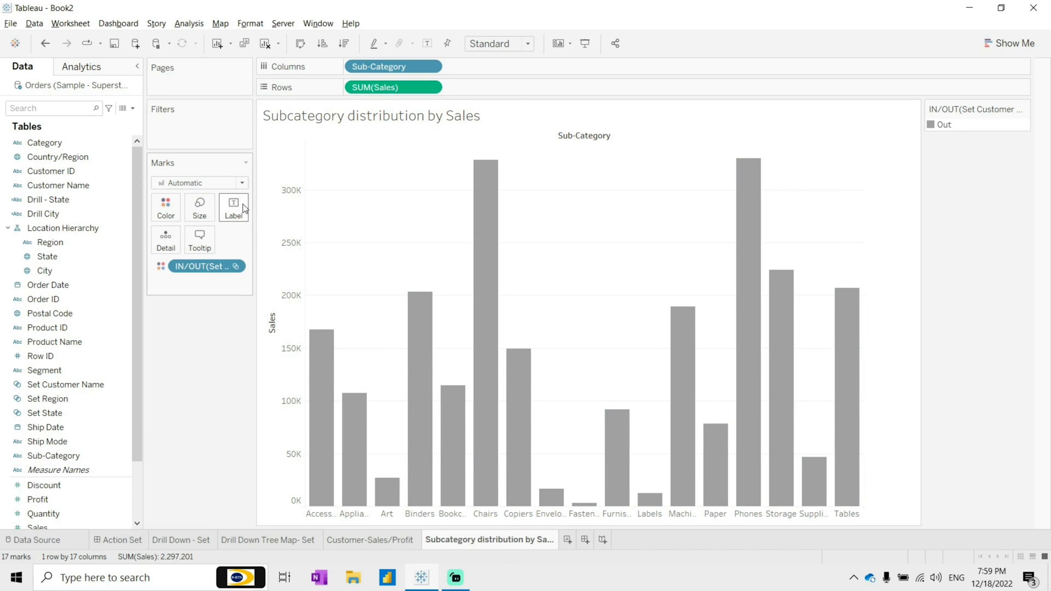
click(429, 44)
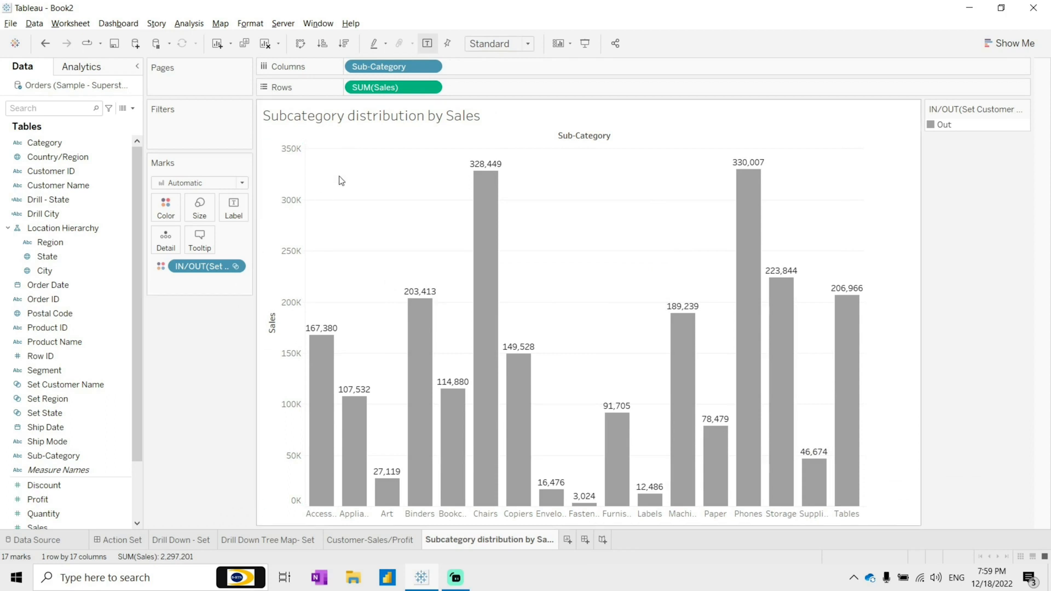
Step: Format the SUM(Sales) pane numbers as custom numbers in thousands (K) with 0 decimal places
click(432, 88)
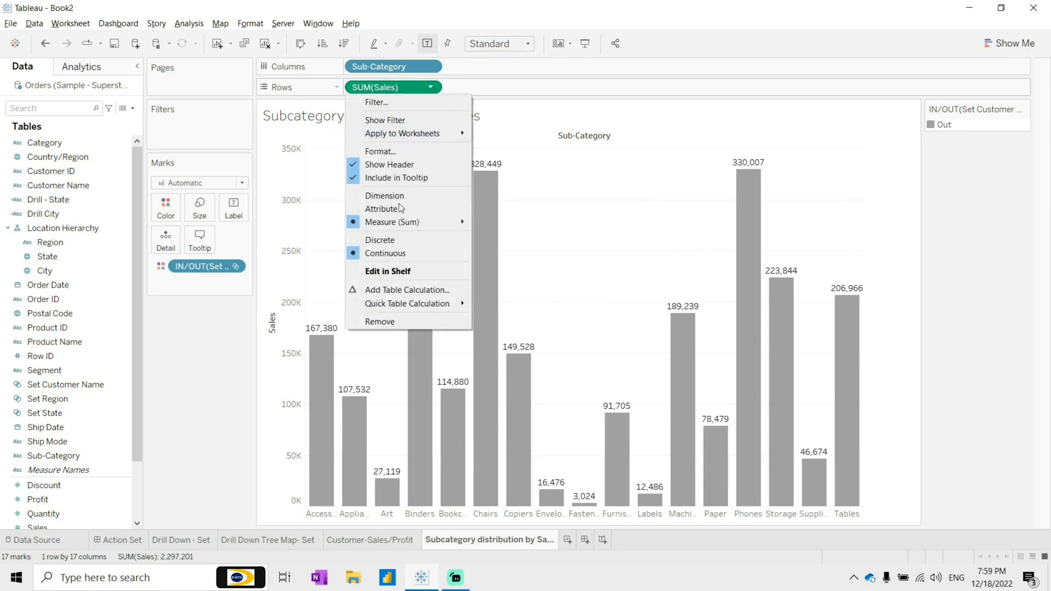
click(402, 152)
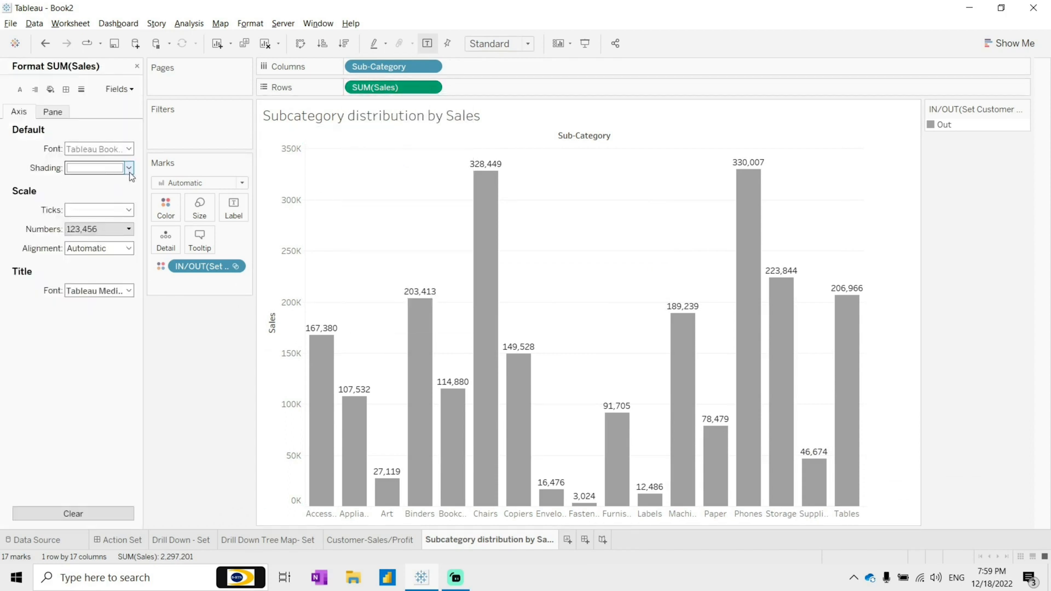
click(53, 111)
click(121, 187)
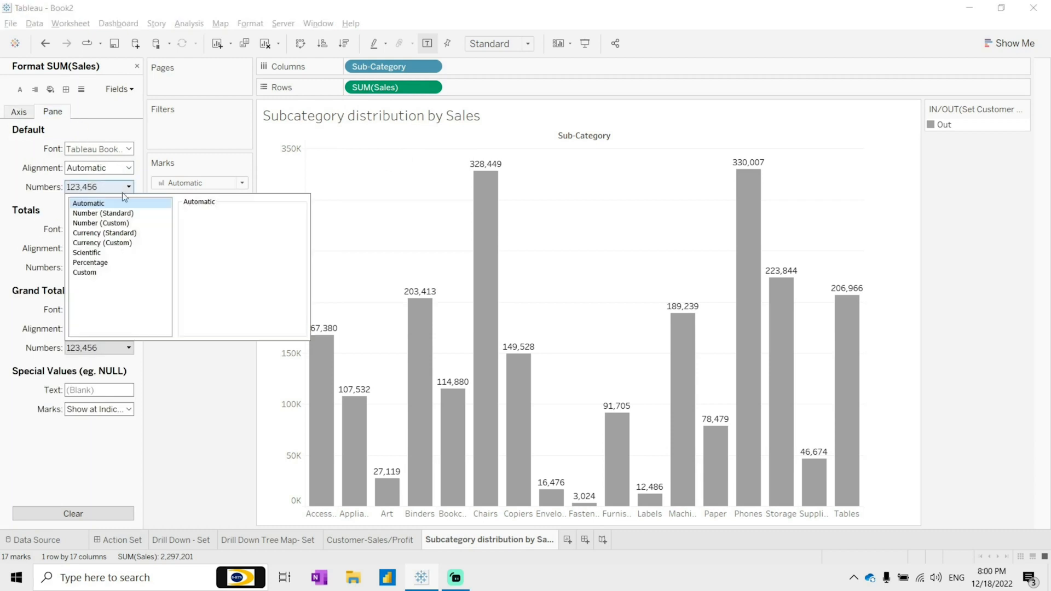
click(126, 224)
click(236, 281)
click(222, 303)
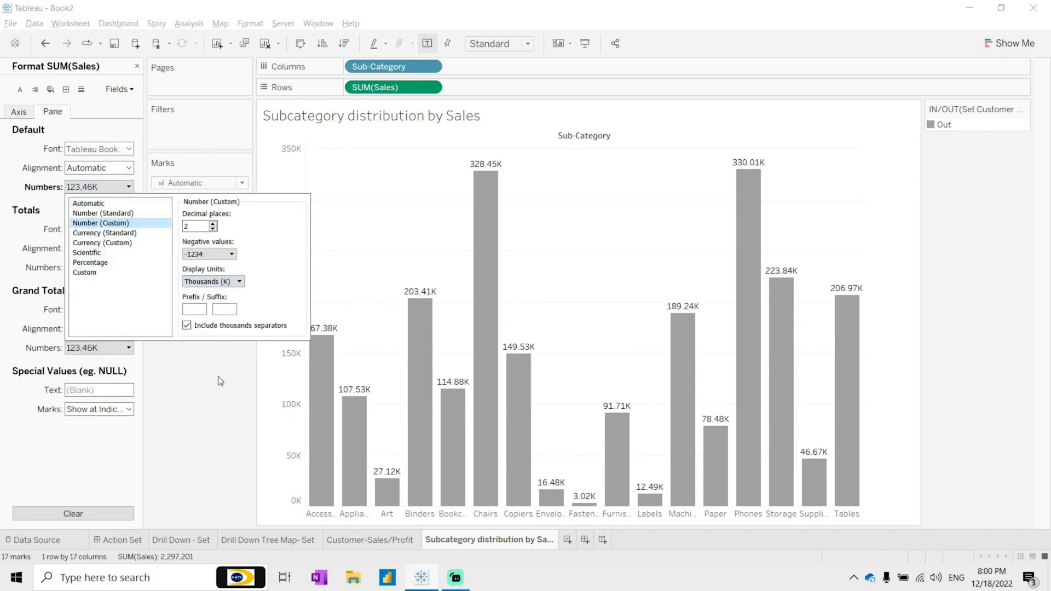
click(214, 229)
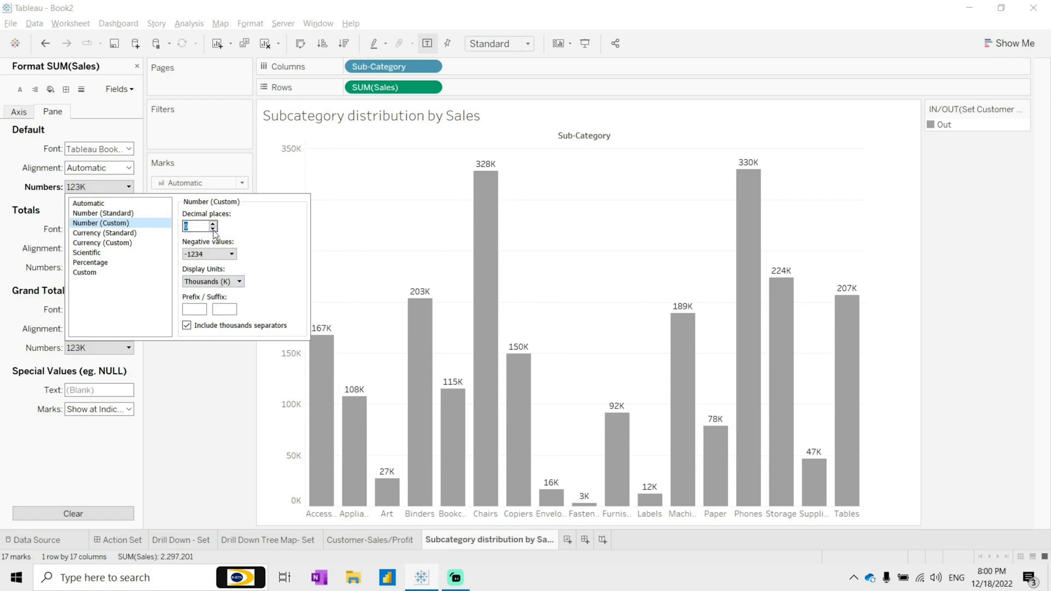
click(207, 386)
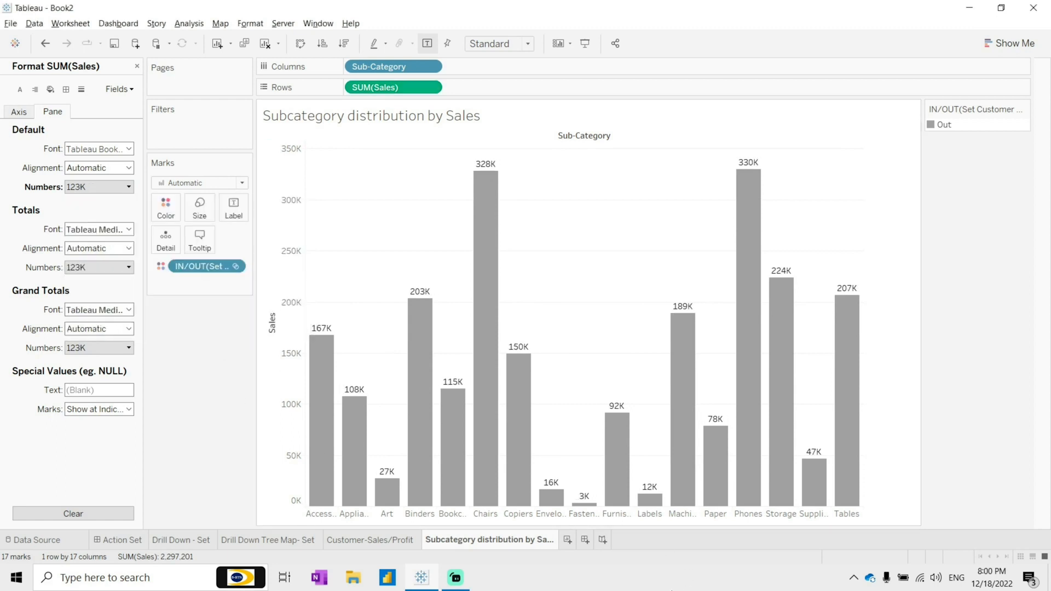
Step: Create a new dashboard with the Customer-Sales/Profit scatter plot above the Subcategory distribution by Sales chart
click(585, 540)
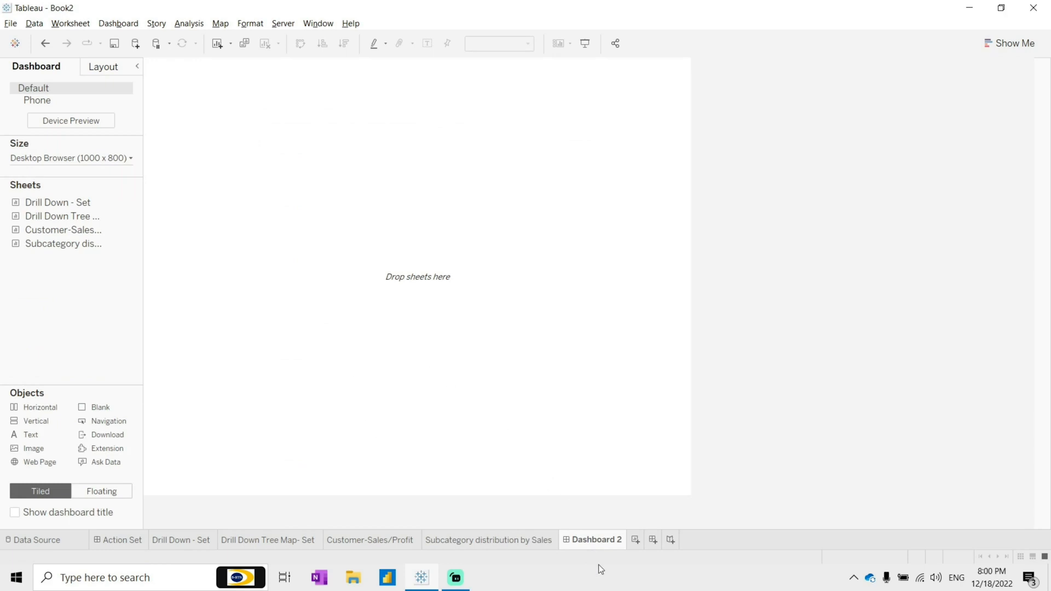
mouse_move(62, 234)
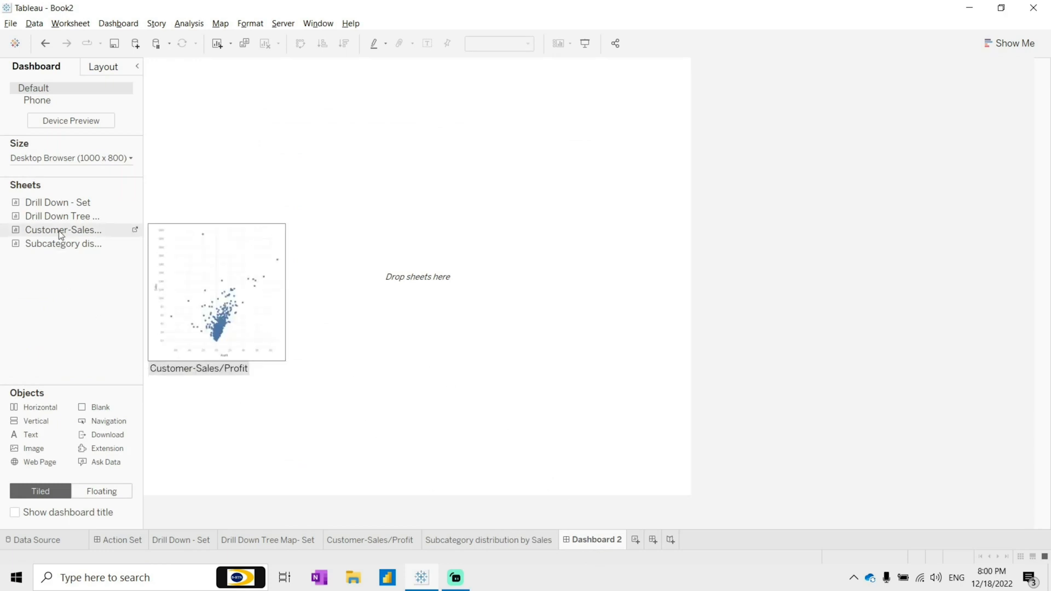
drag(61, 235, 372, 185)
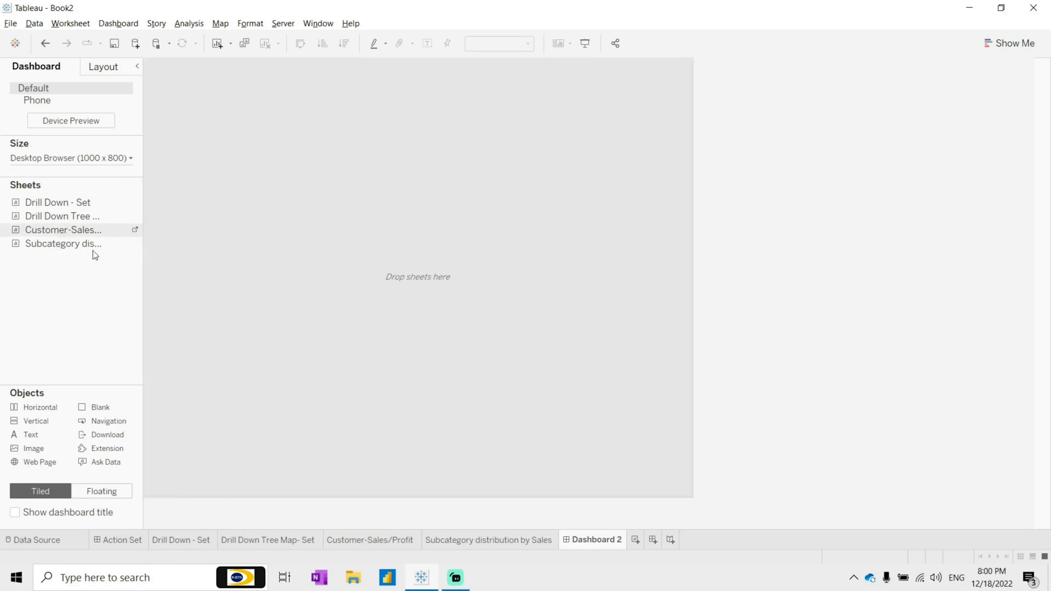
mouse_move(64, 253)
mouse_move(62, 249)
mouse_down()
mouse_move(250, 303)
mouse_move(453, 390)
mouse_up()
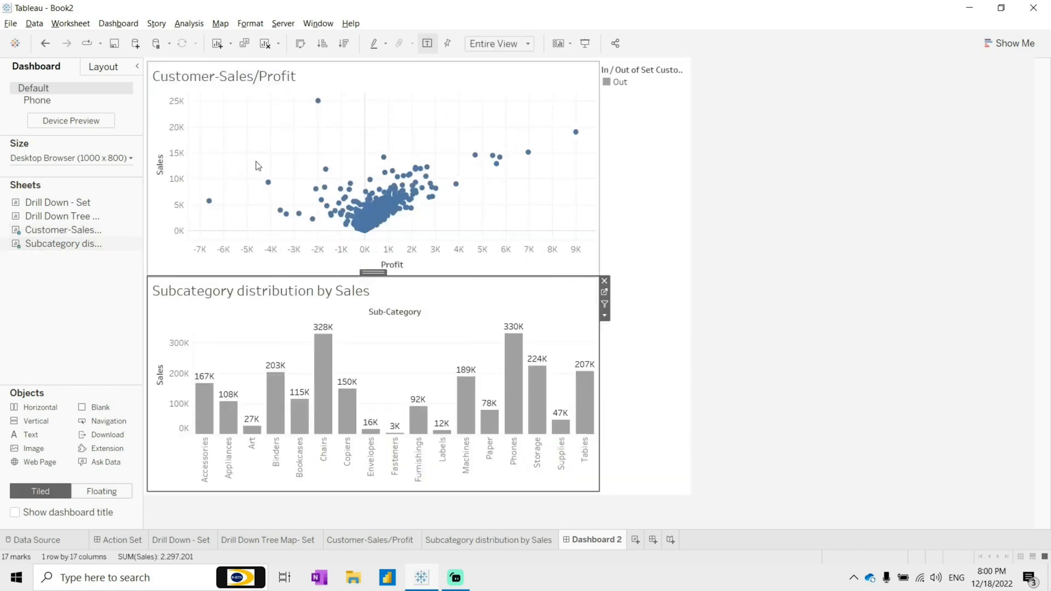
Step: Hide the Sales and Profit axis headers of the scatter plot on the dashboard
click(170, 121)
right_click(170, 121)
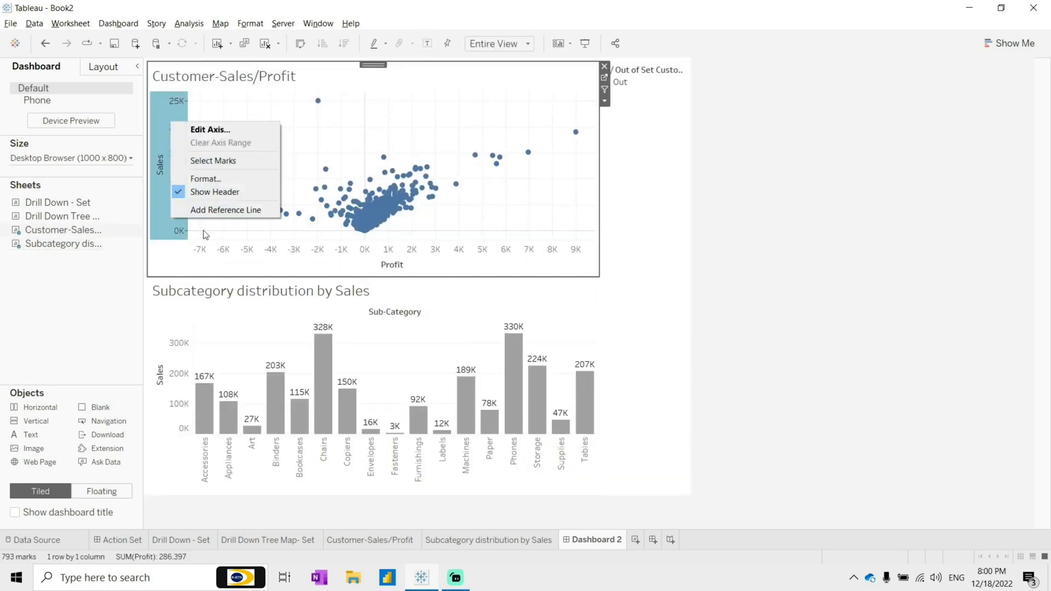
click(208, 195)
right_click(278, 236)
click(271, 261)
right_click(250, 258)
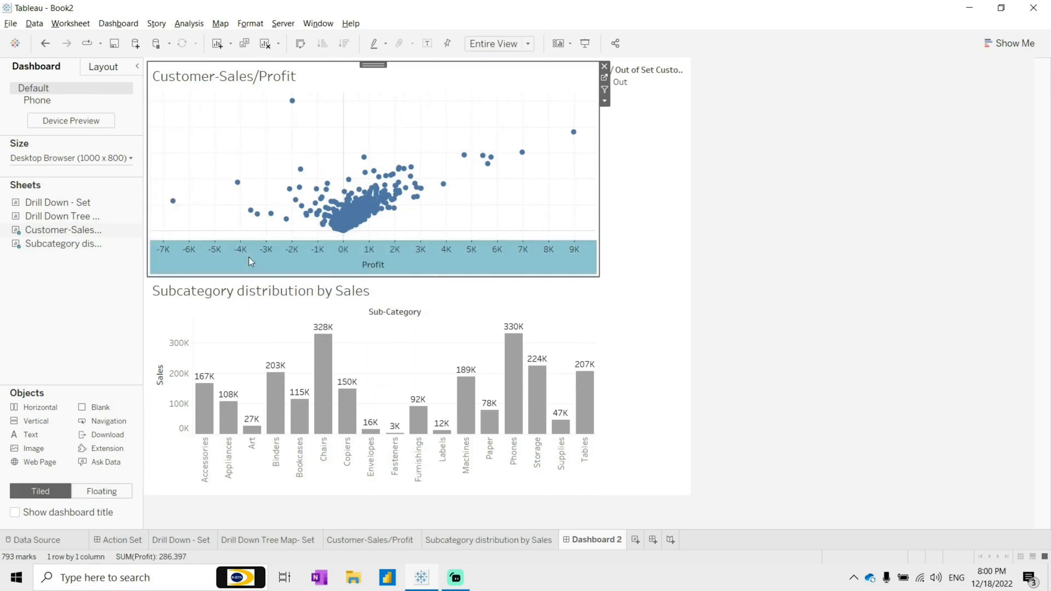
click(300, 329)
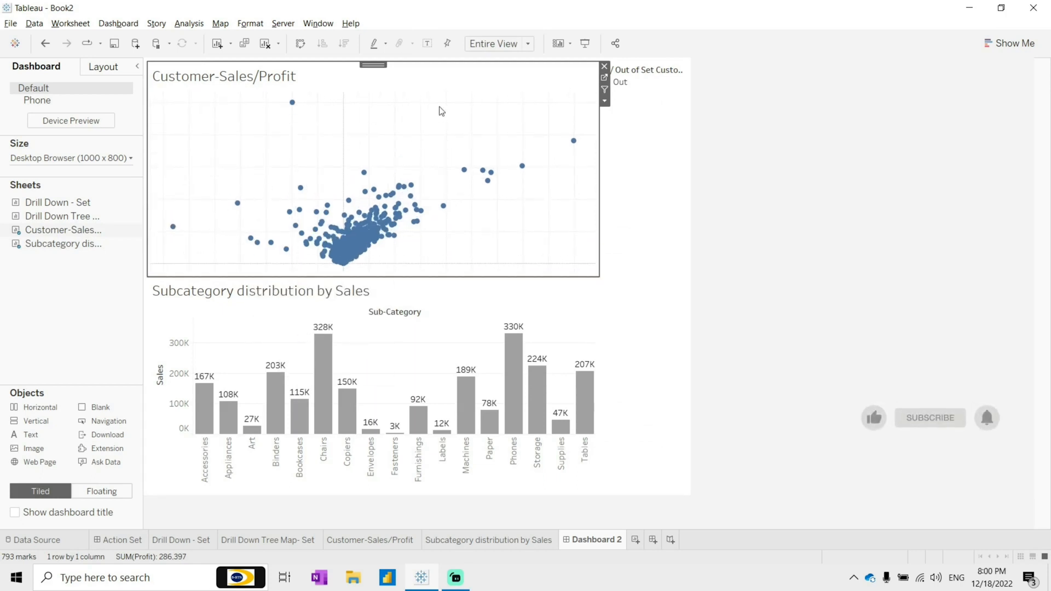
drag(266, 166, 415, 213)
drag(254, 218, 438, 270)
click(491, 228)
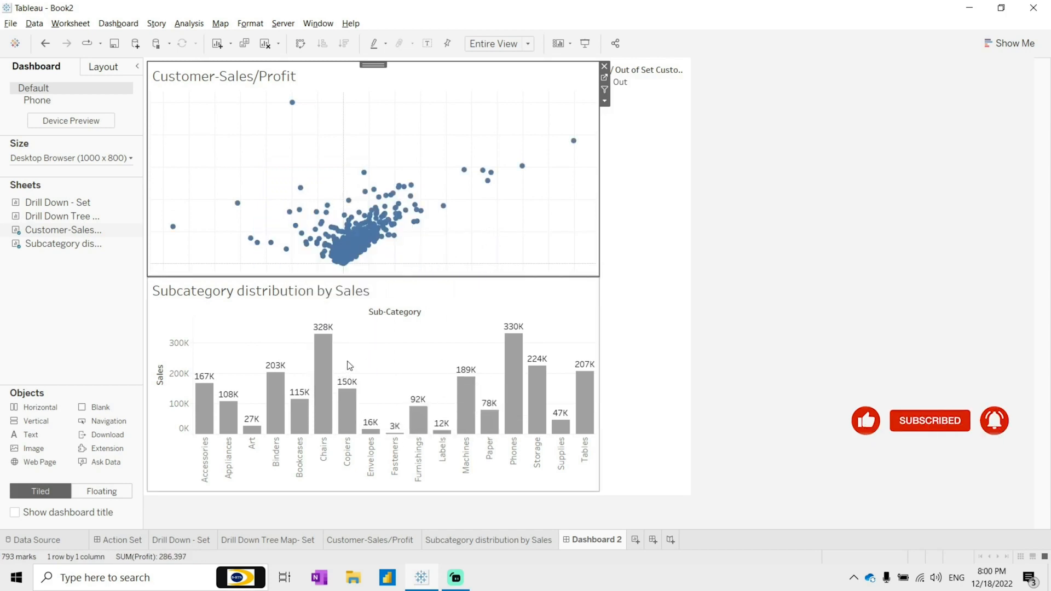
Step: Delete the In/Out of Set legend container from the dashboard
click(684, 286)
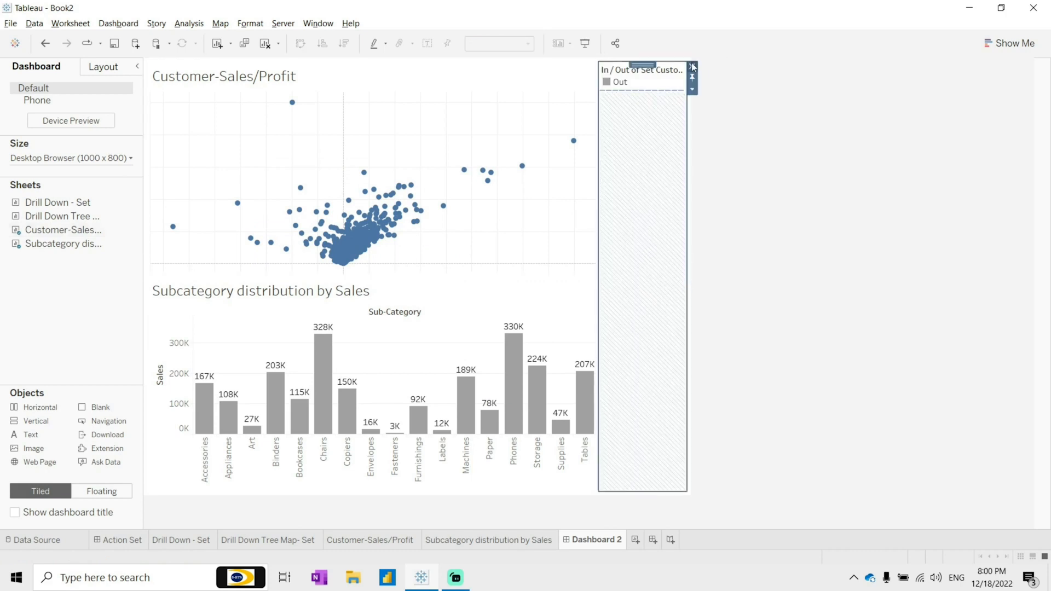
click(693, 66)
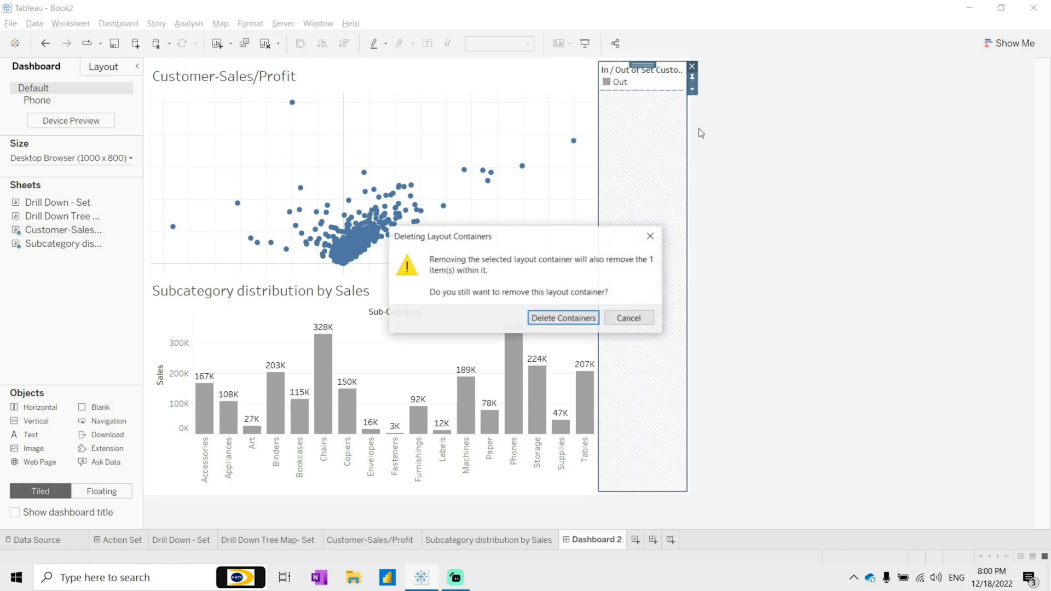
click(562, 317)
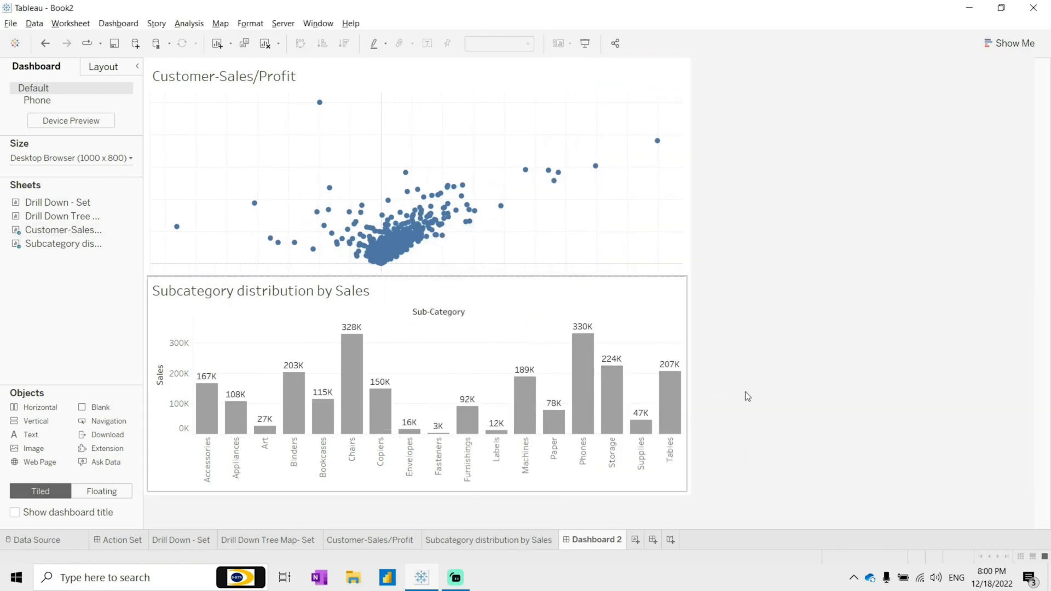
Step: Set the dashboard size to a custom width of 1300
click(93, 159)
text(1300)
key(Return)
click(589, 207)
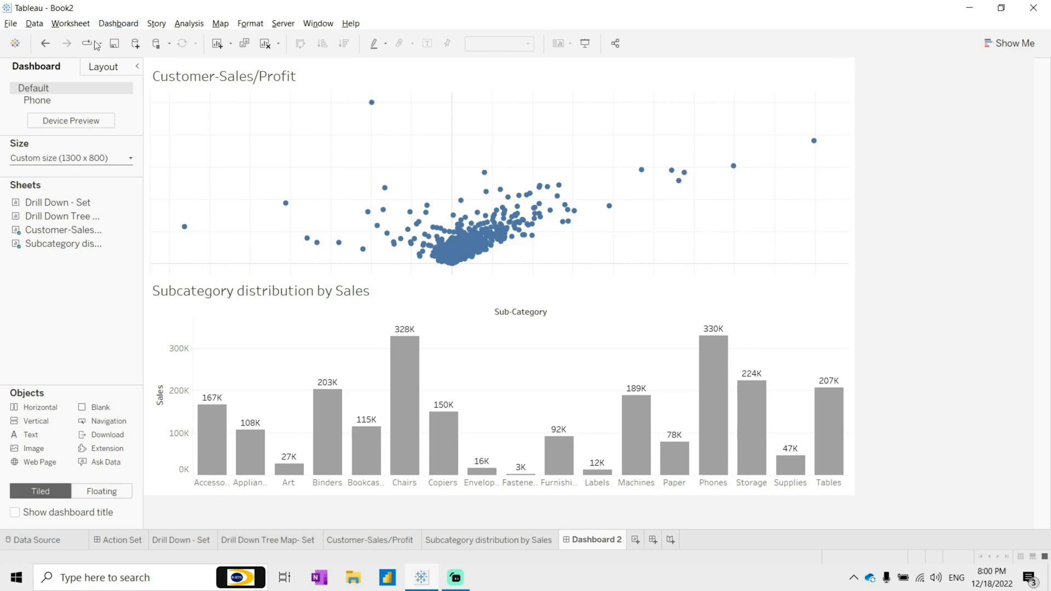
click(267, 541)
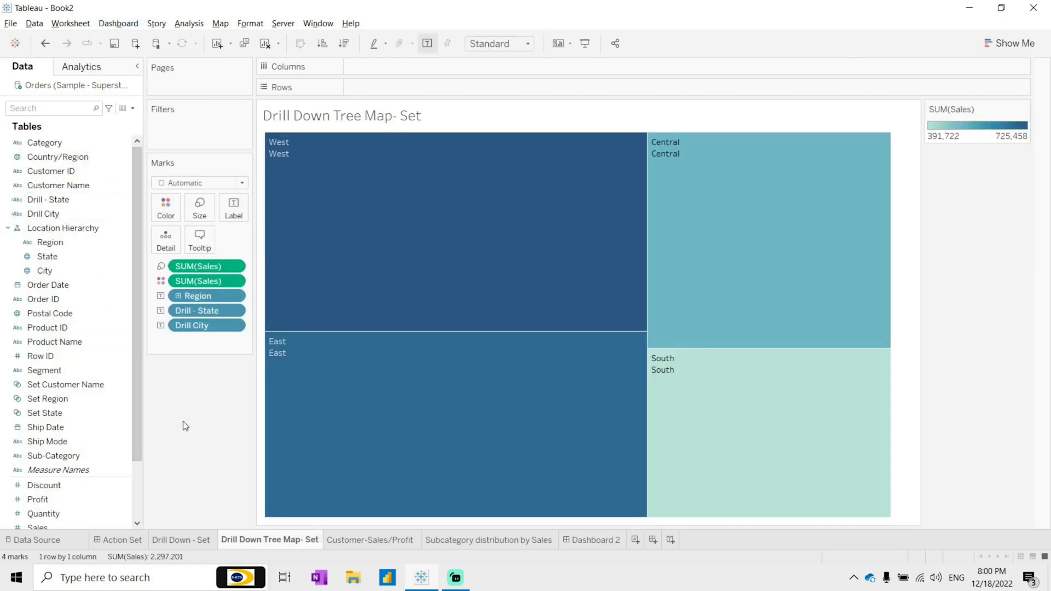
click(199, 543)
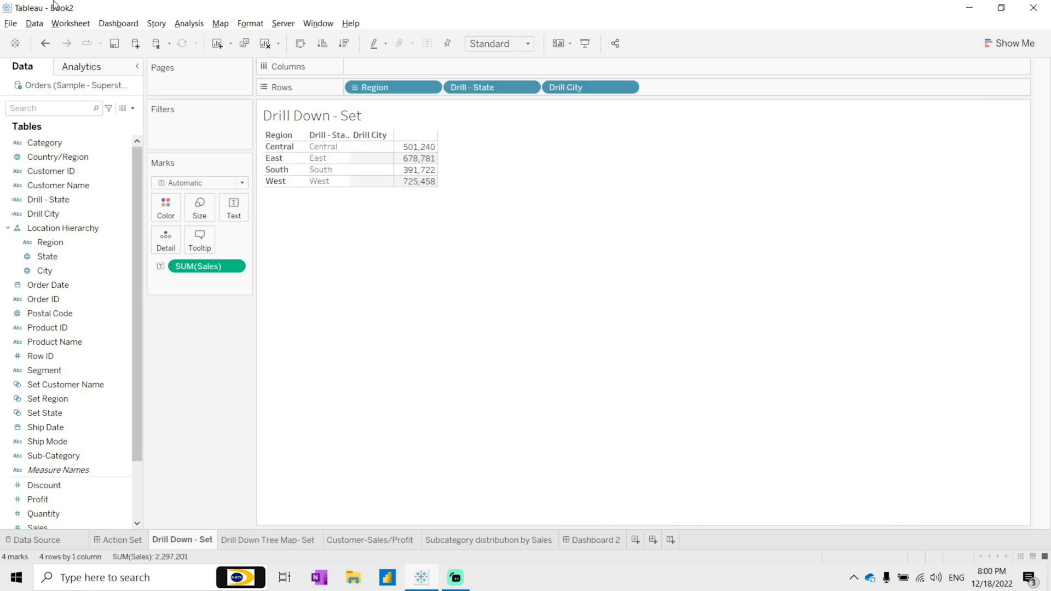
click(70, 23)
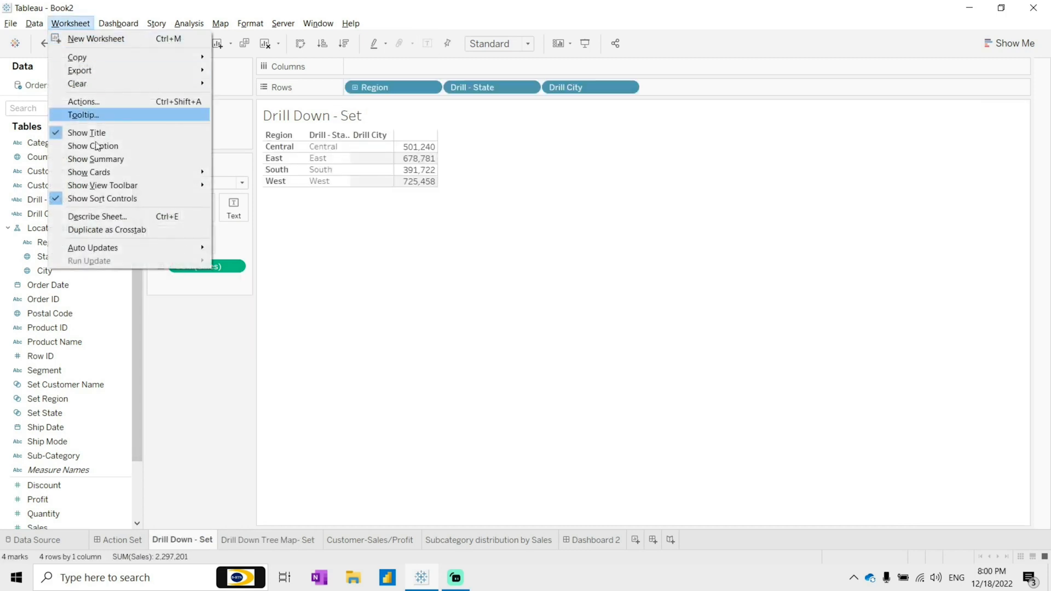
click(242, 458)
Step: Rename the dashboard as Action-Set Customer
click(589, 542)
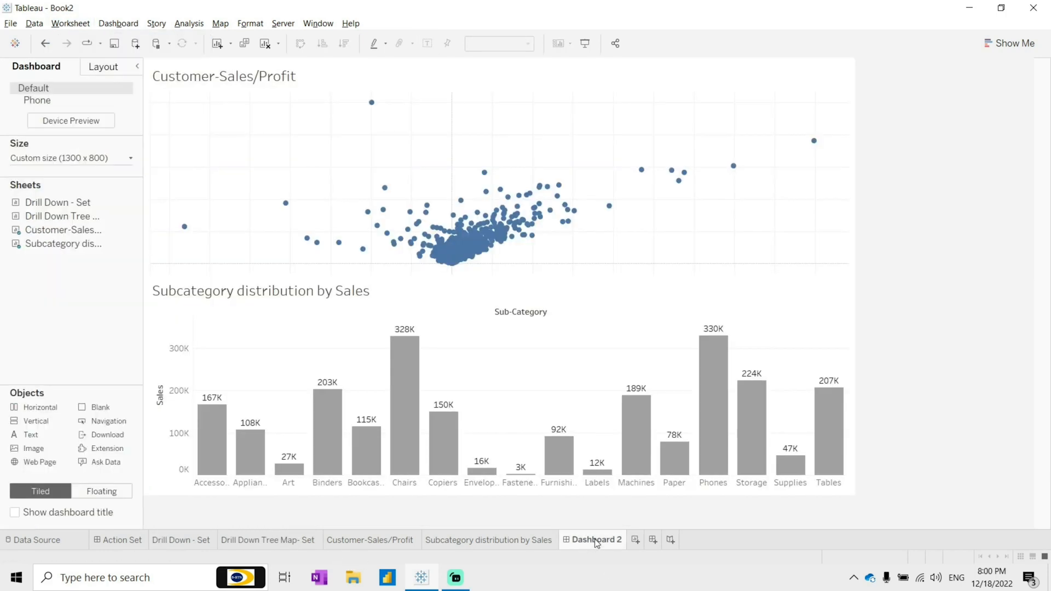
double_click(597, 542)
text(Action-Set Customer)
click(474, 157)
Step: Add a Change Set Values action named Customer-distribution using only Customer-Sales/Profit as the source sheet
click(118, 23)
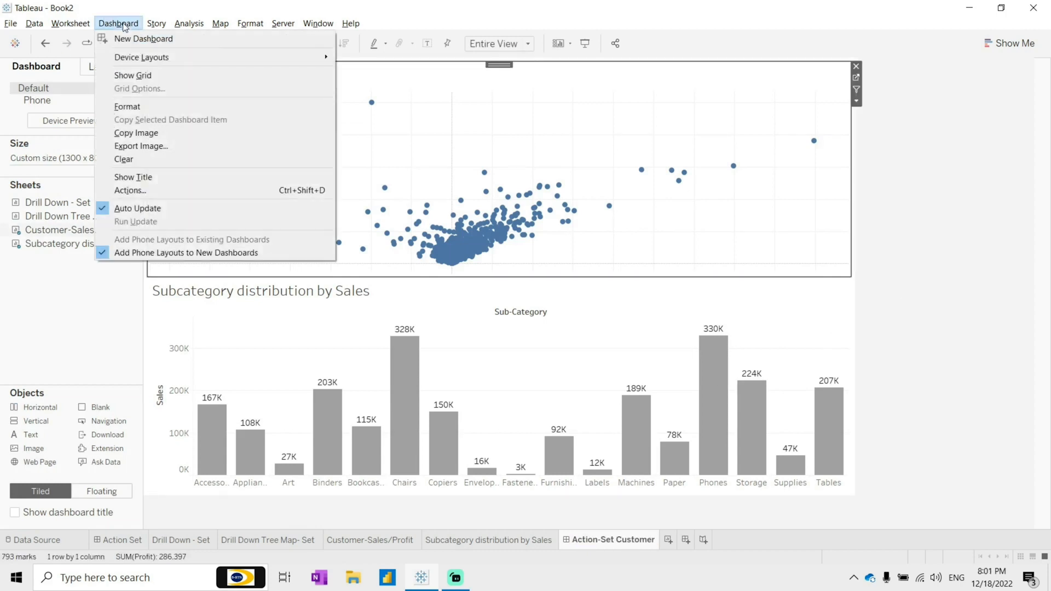
click(143, 180)
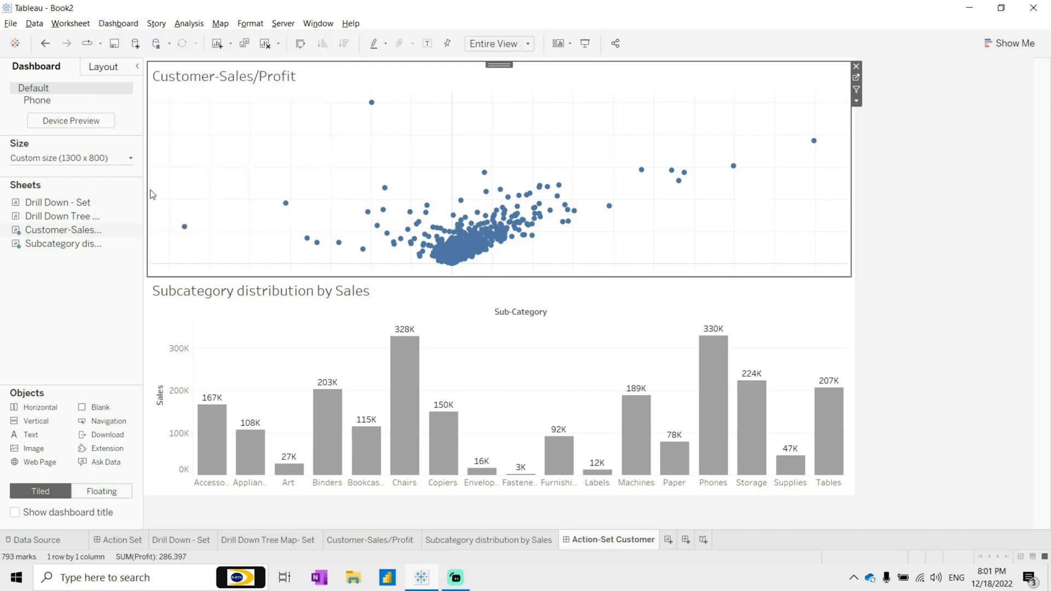
key(ctrl+shift+d)
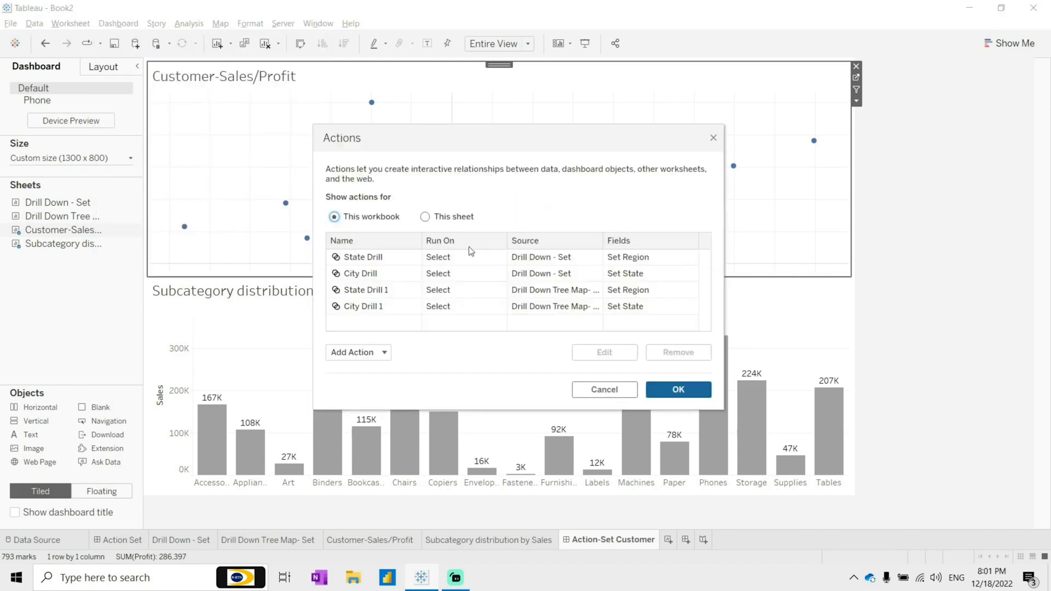
click(368, 354)
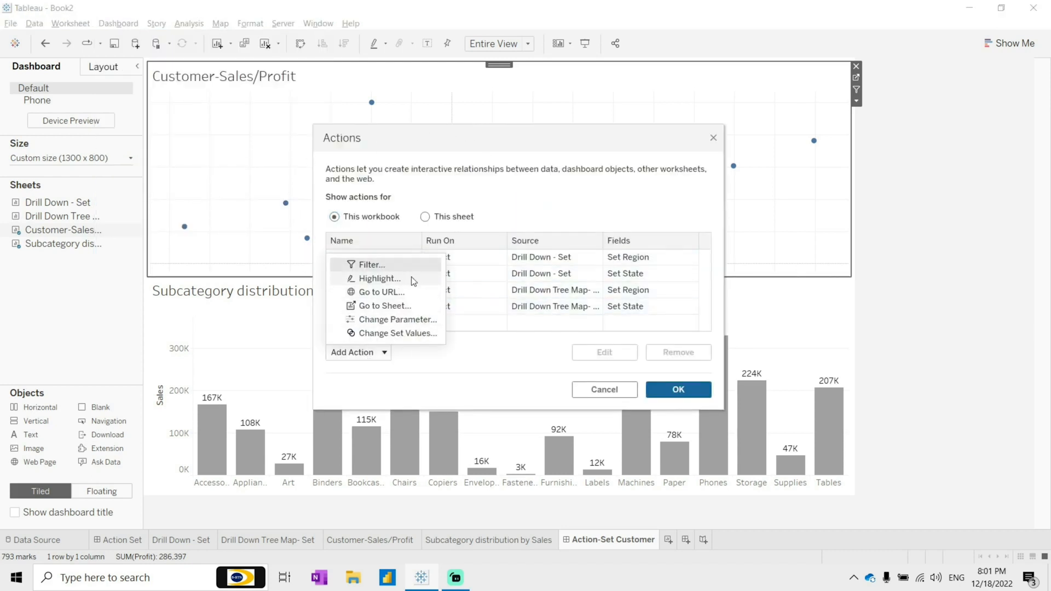
click(406, 334)
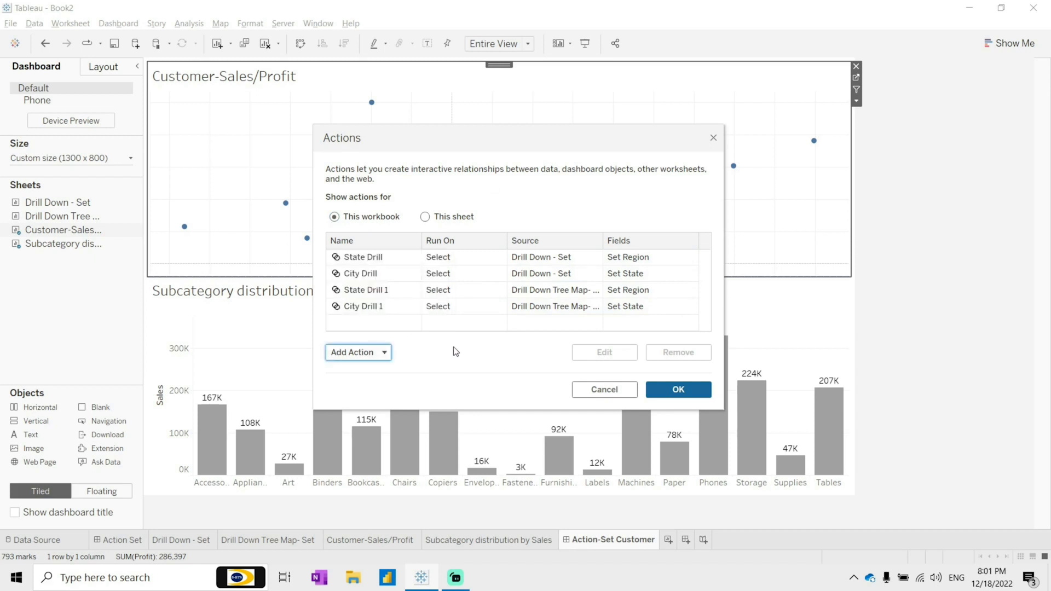
text(Customer-distribution)
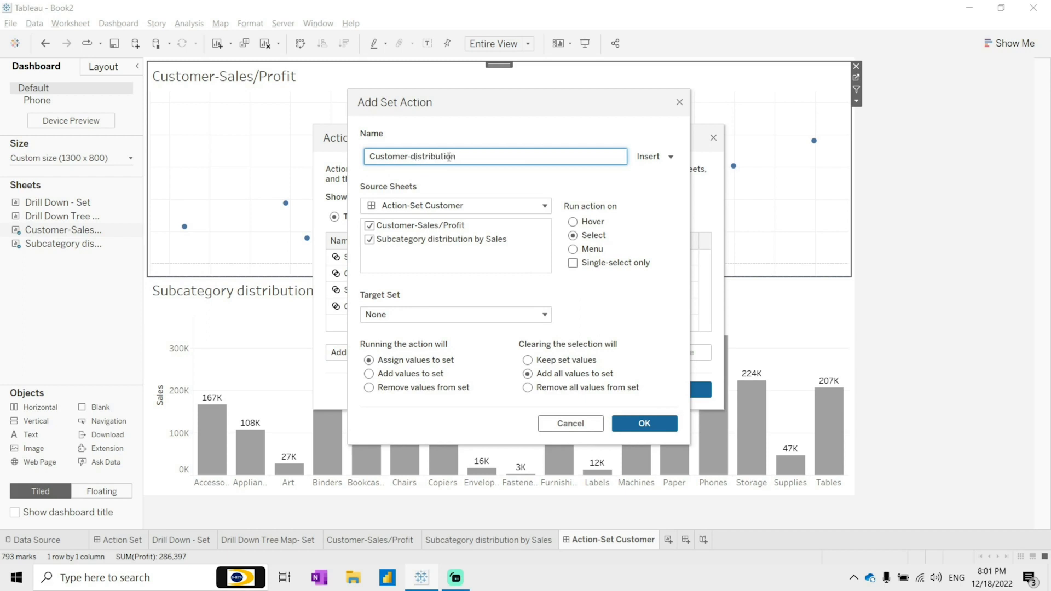
click(375, 241)
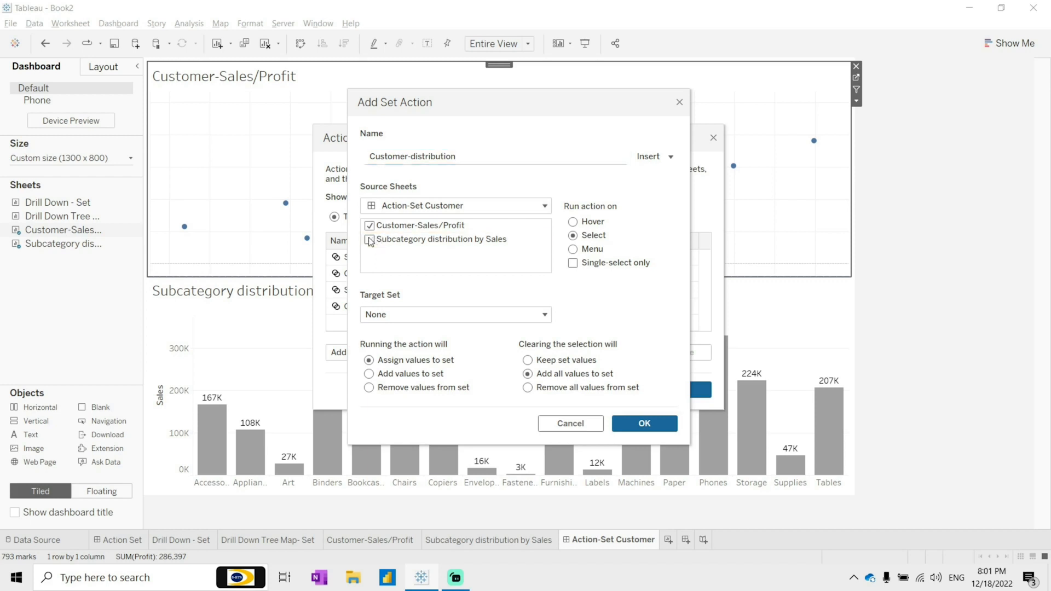
Step: Target the Set Customer Name set, remove all values when selection clears, and confirm the action
click(453, 346)
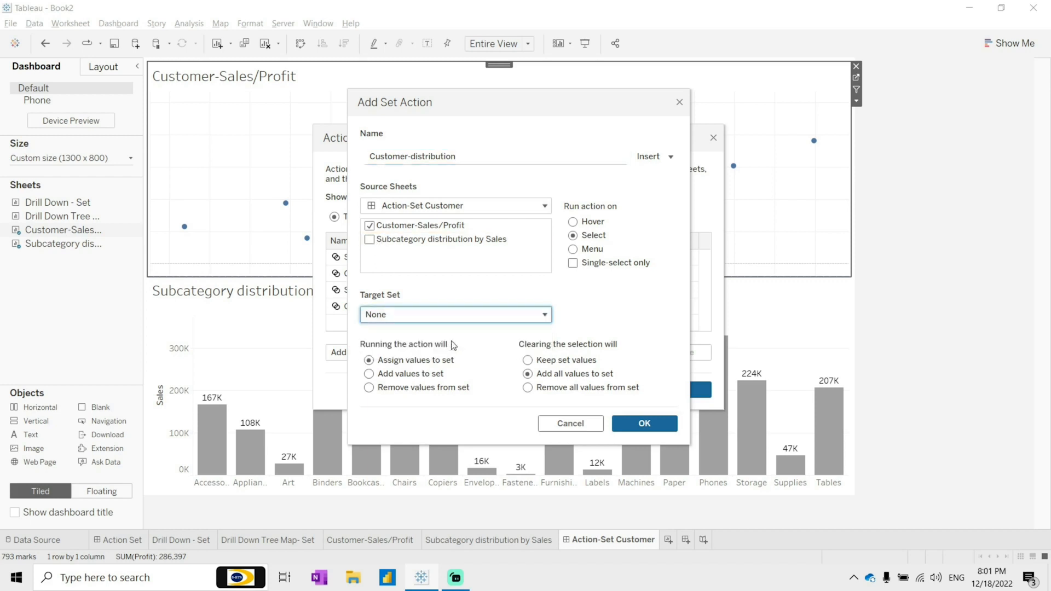
click(447, 313)
mouse_move(459, 347)
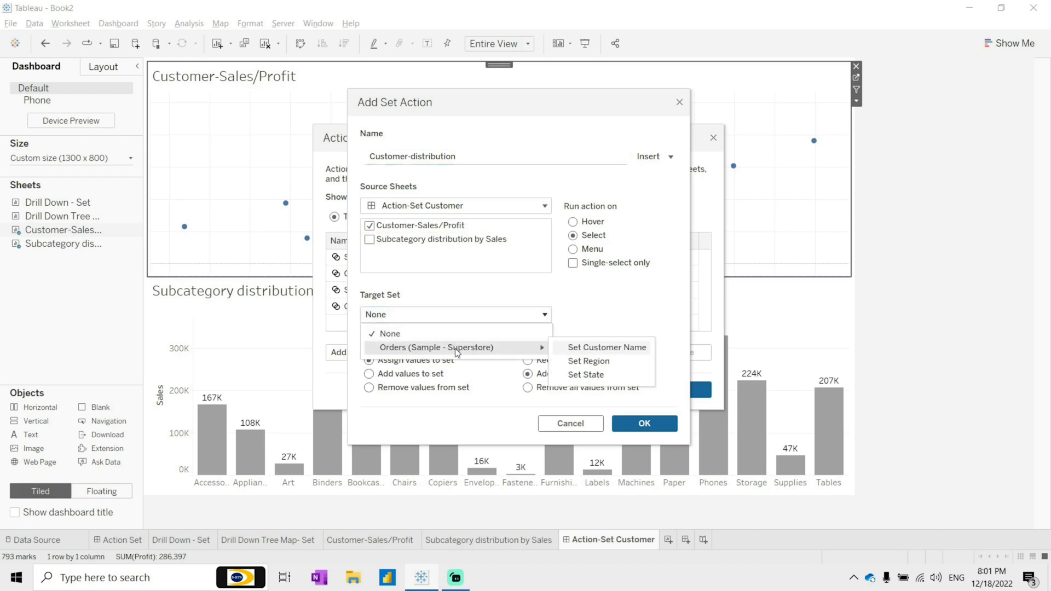
click(622, 347)
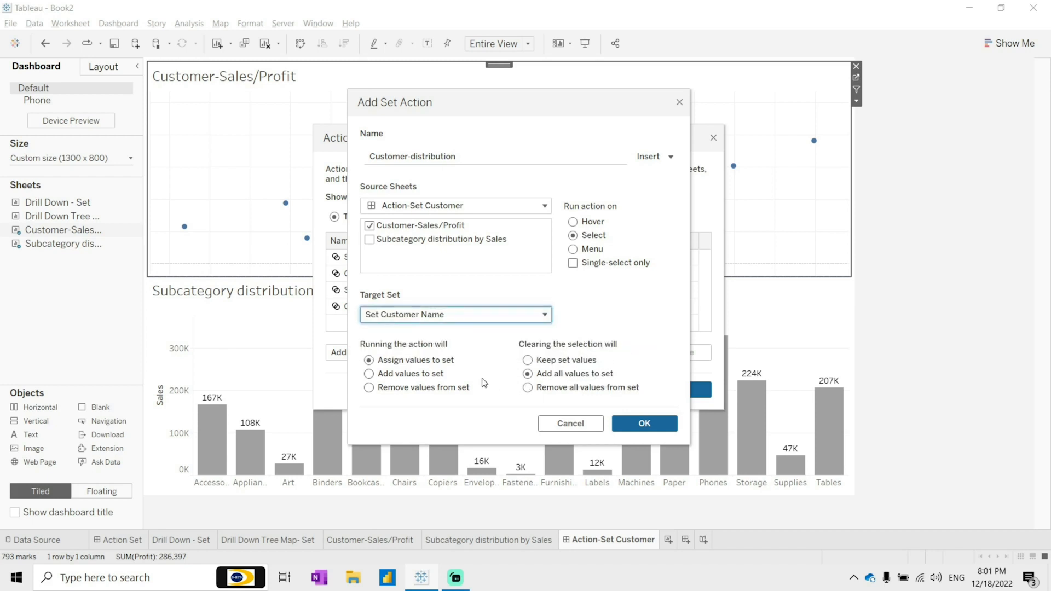
click(424, 361)
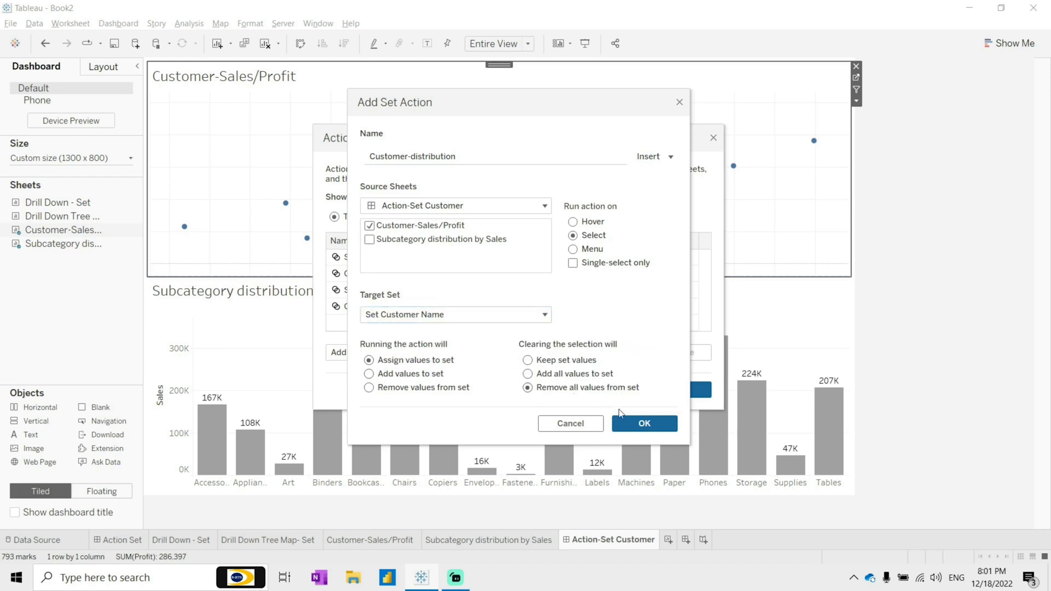
click(639, 424)
click(675, 389)
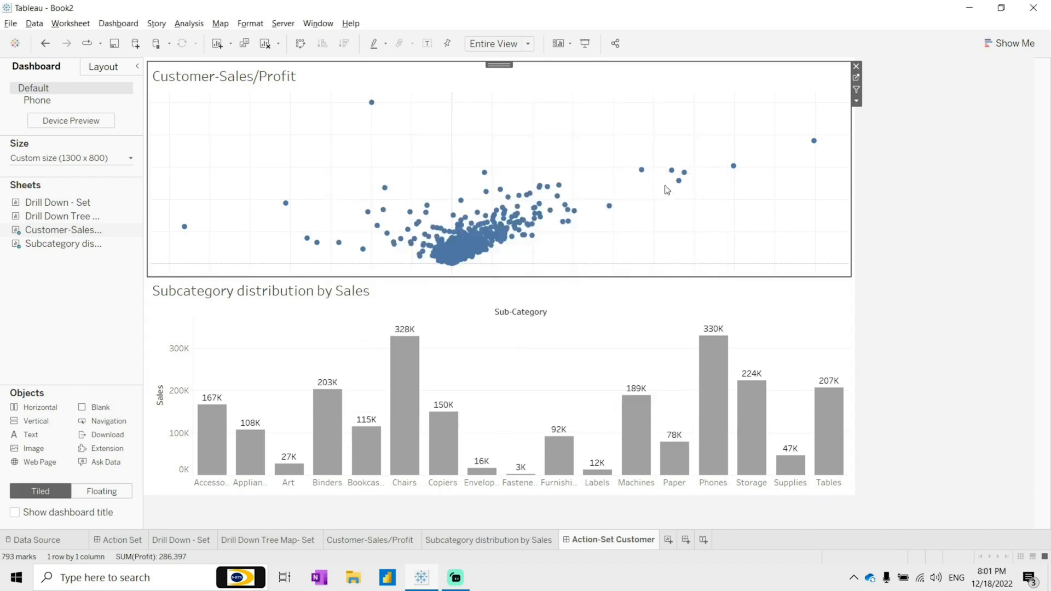
Step: Test the set action by selecting groups of customers in the scatter plot, then clearing the selection
drag(342, 195, 541, 234)
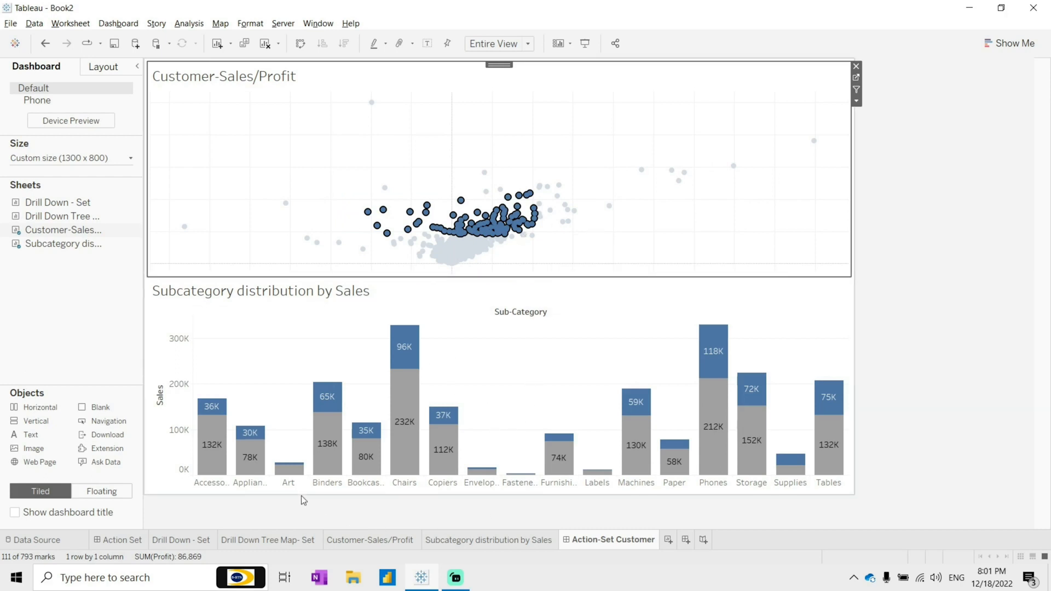
drag(480, 157, 542, 237)
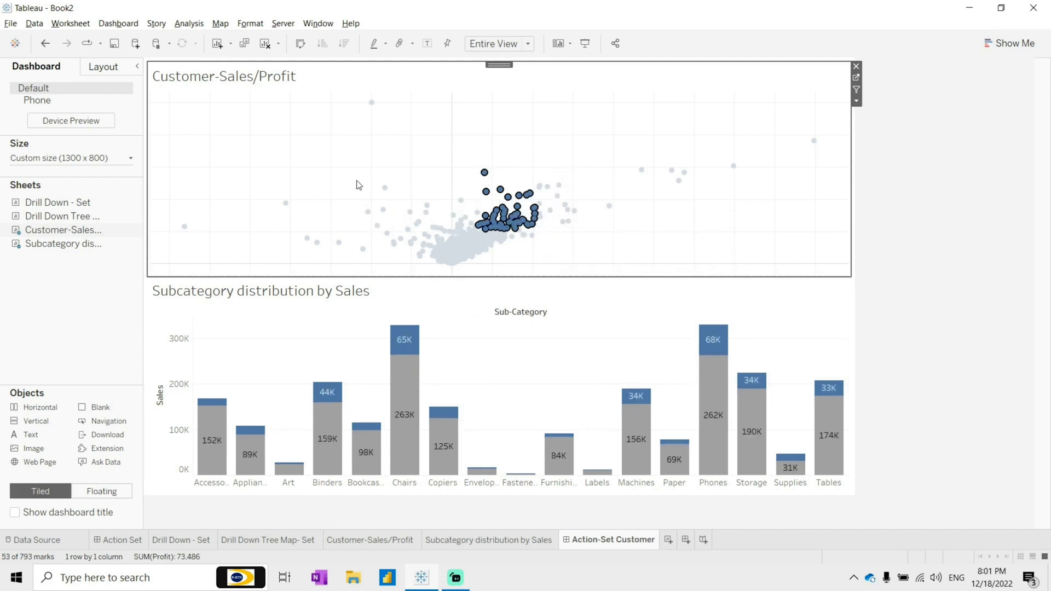
drag(420, 184, 442, 265)
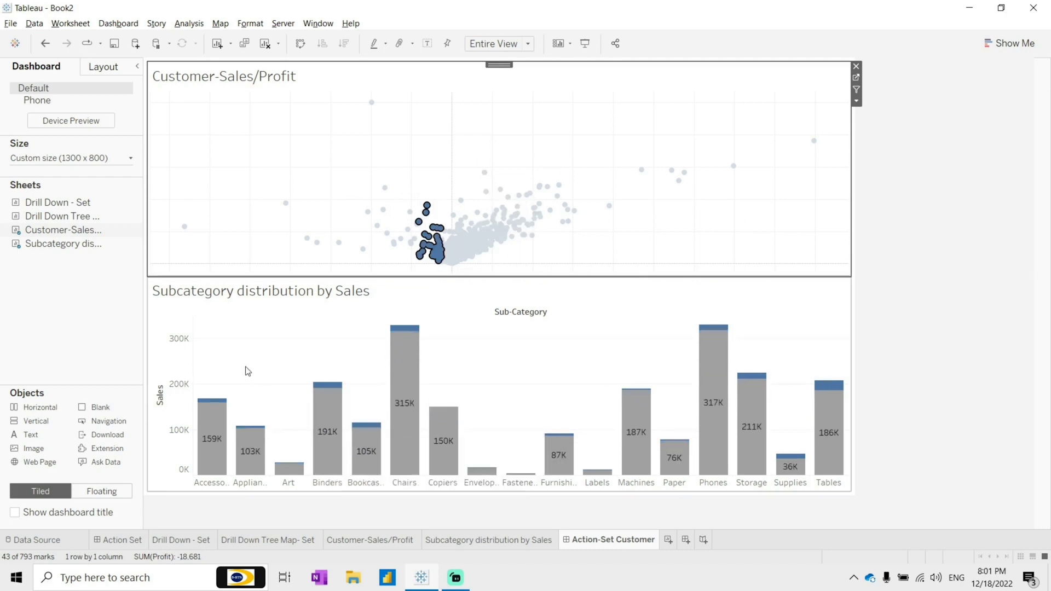
click(252, 348)
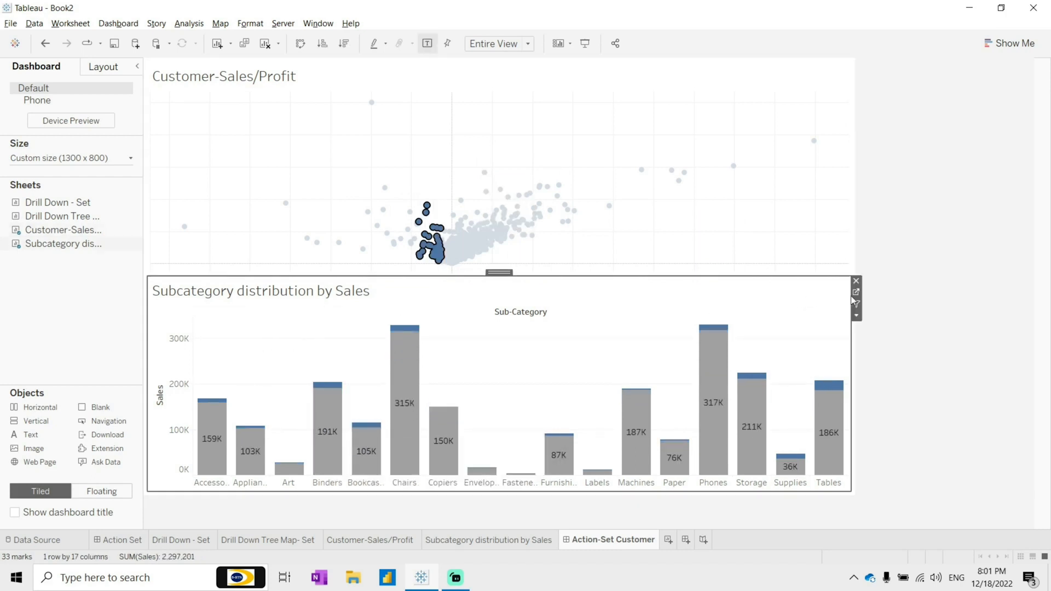
click(448, 171)
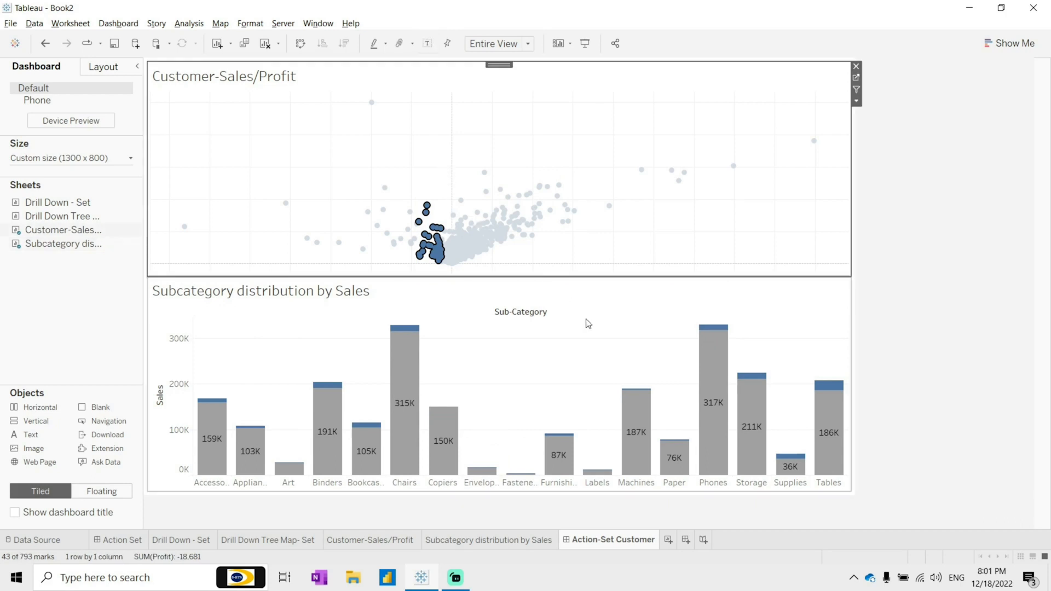
click(616, 191)
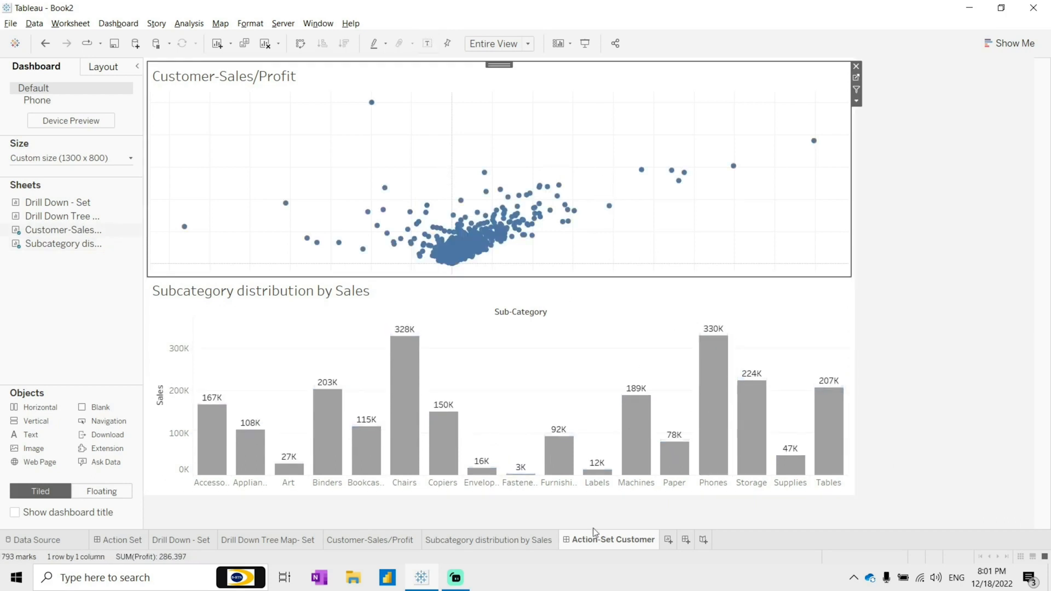
Step: Create a new worksheet with Shape marks and Segment placed on Shape
click(670, 541)
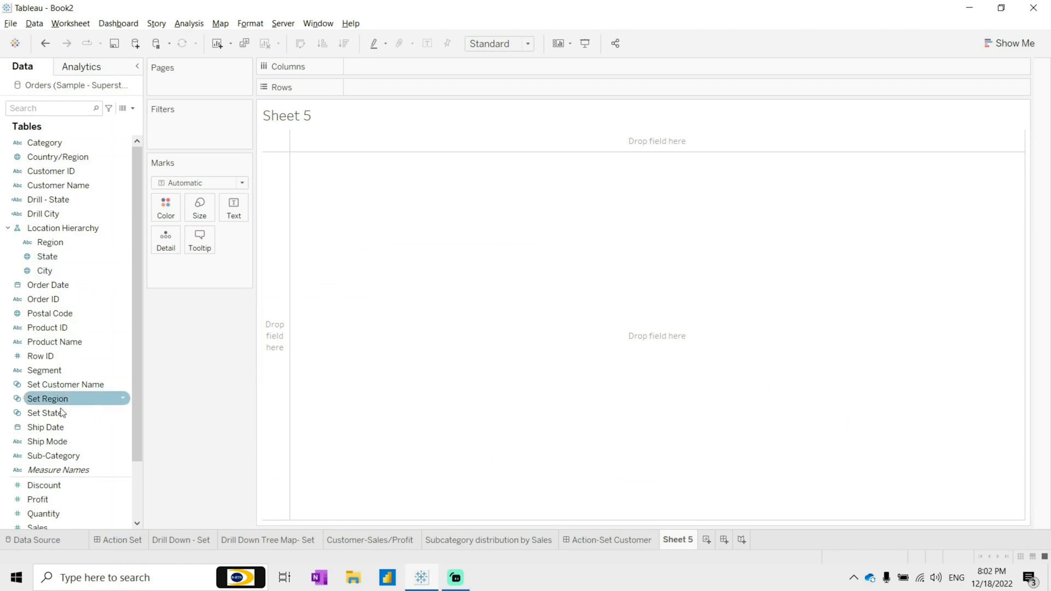
scroll(68, 398, down, 1)
mouse_move(49, 328)
mouse_down()
mouse_move(148, 284)
mouse_move(38, 324)
mouse_move(66, 317)
mouse_up()
click(230, 183)
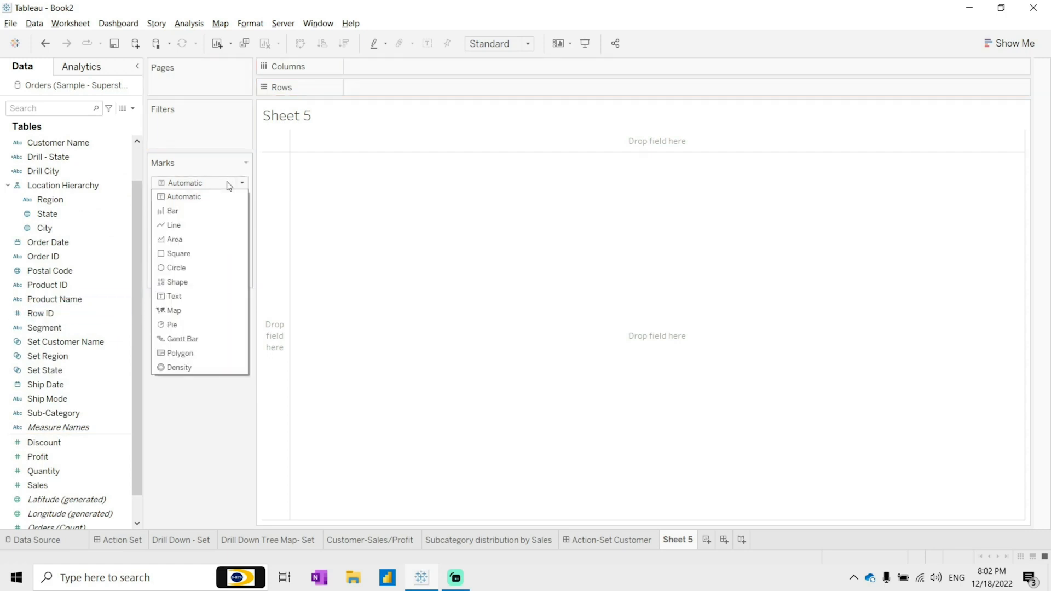
click(191, 289)
drag(41, 328, 234, 241)
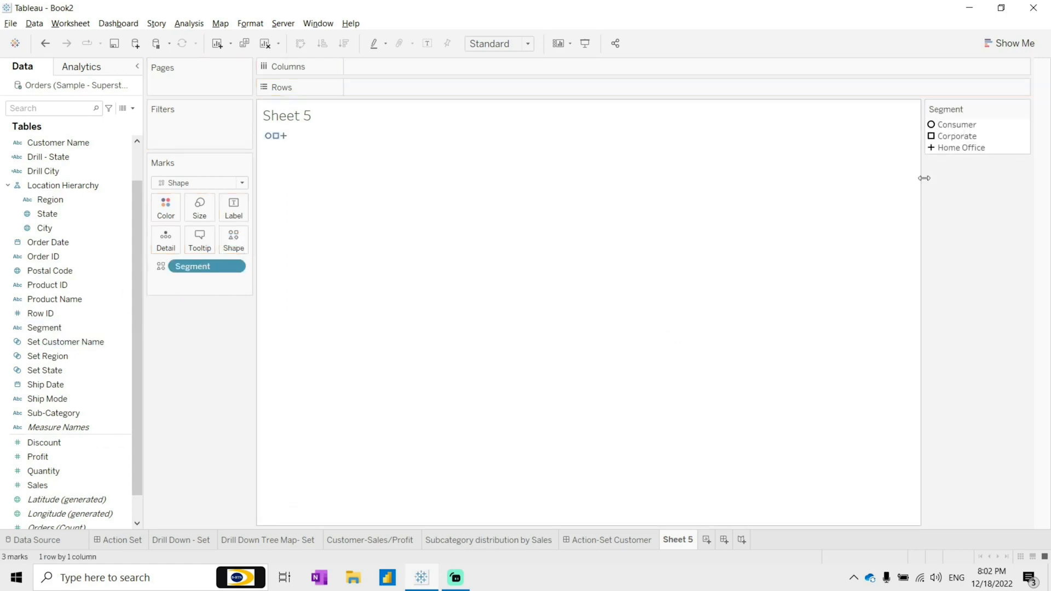
Step: Open the Segment shape editor, switch to the icon palette, and give Consumer a group icon
click(947, 124)
double_click(948, 124)
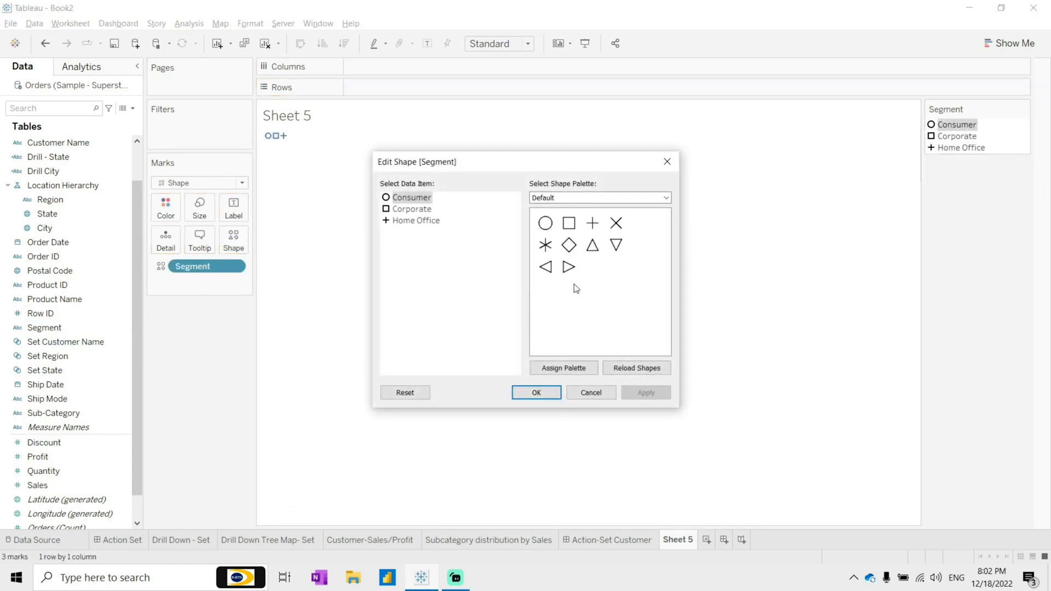
click(579, 198)
click(580, 337)
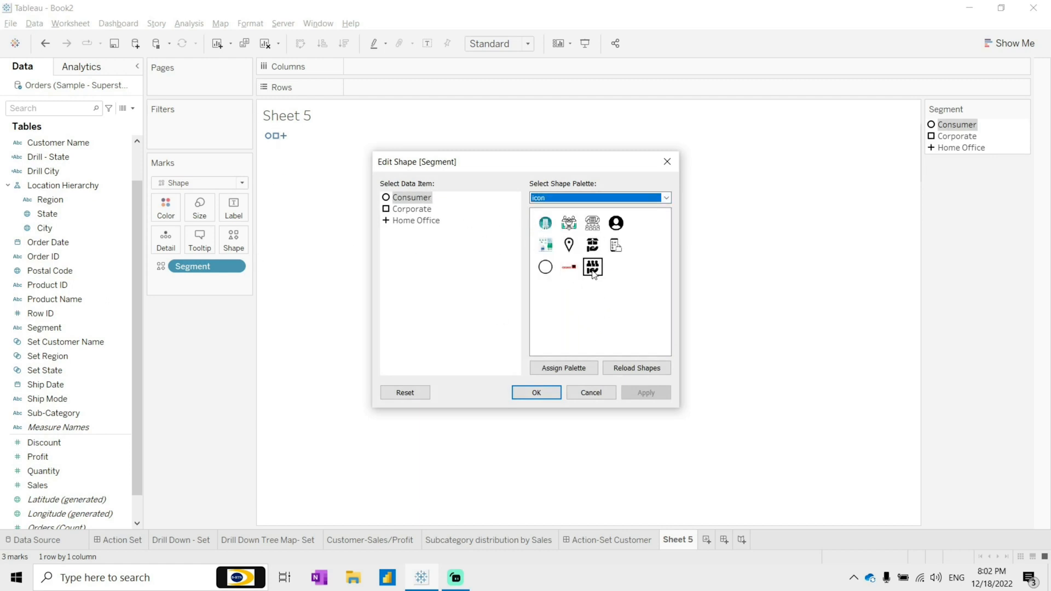
click(593, 272)
Step: Assign icon shapes to Corporate, Consumer and Home Office, then apply and close the editor
click(409, 212)
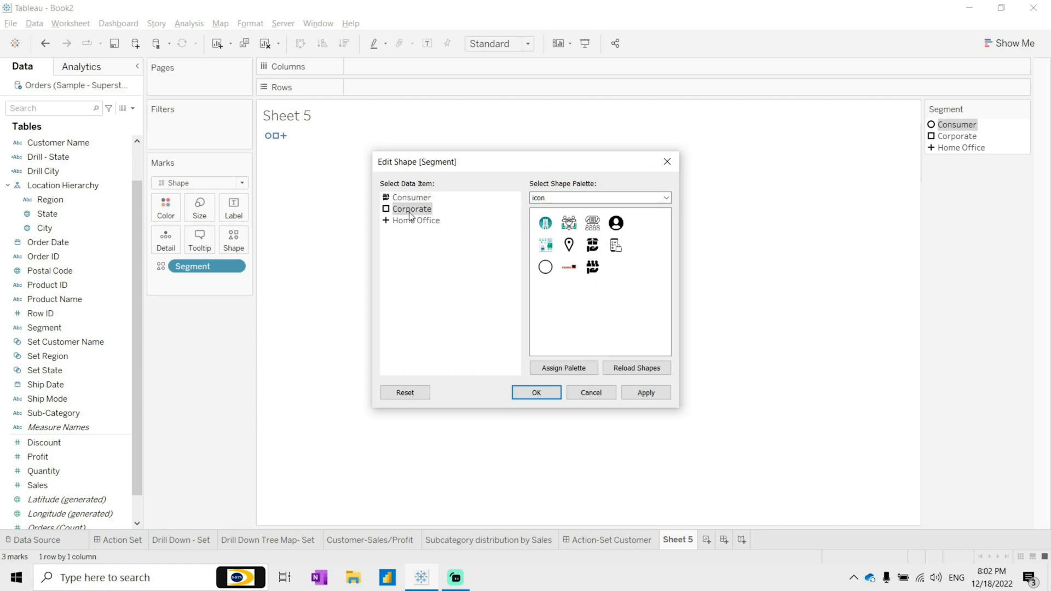
click(545, 224)
click(402, 198)
click(569, 222)
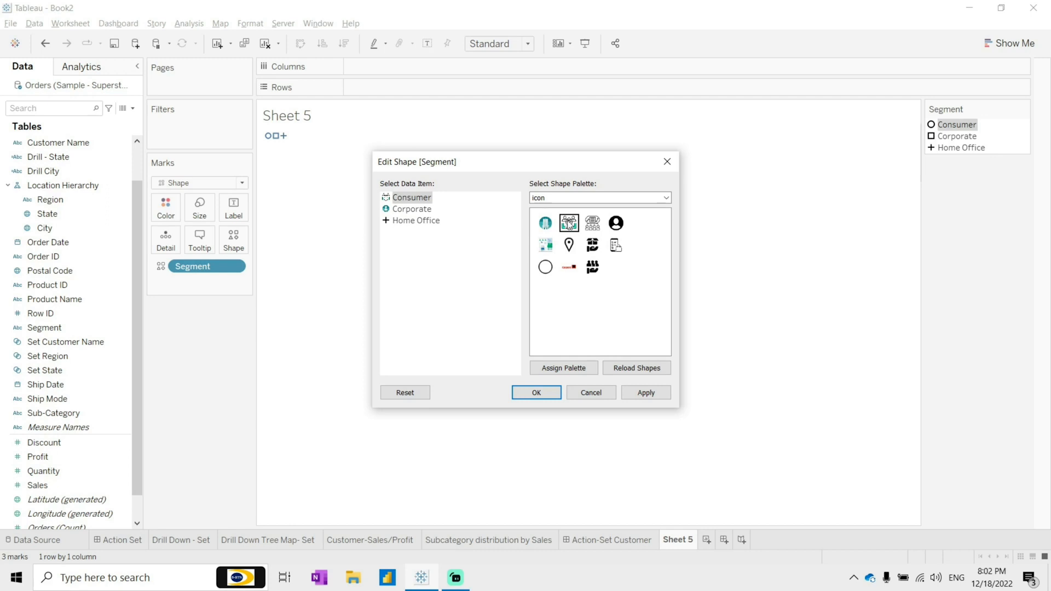
click(437, 221)
click(545, 245)
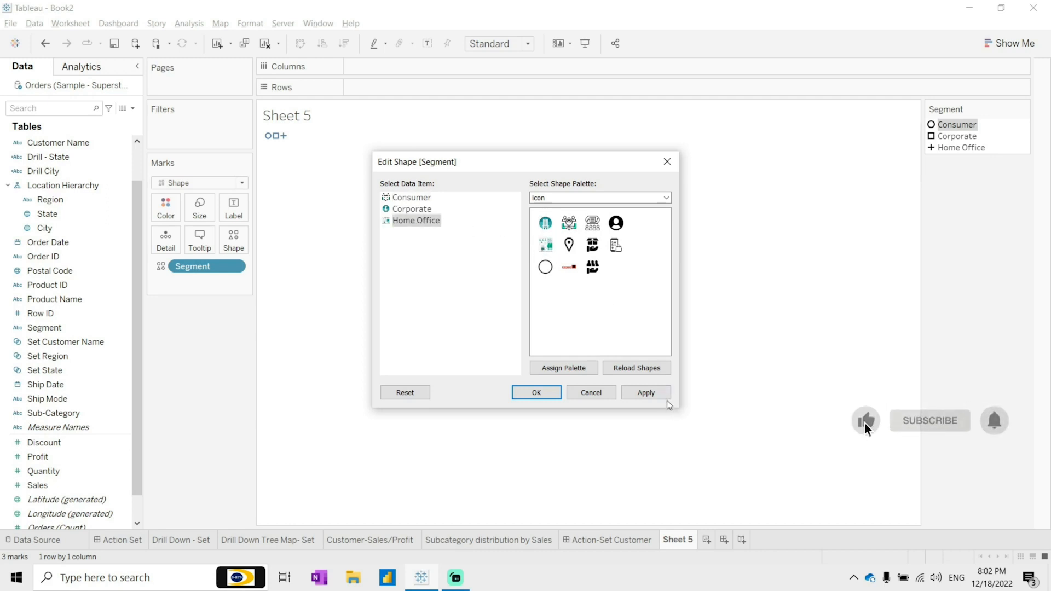
click(646, 393)
click(536, 392)
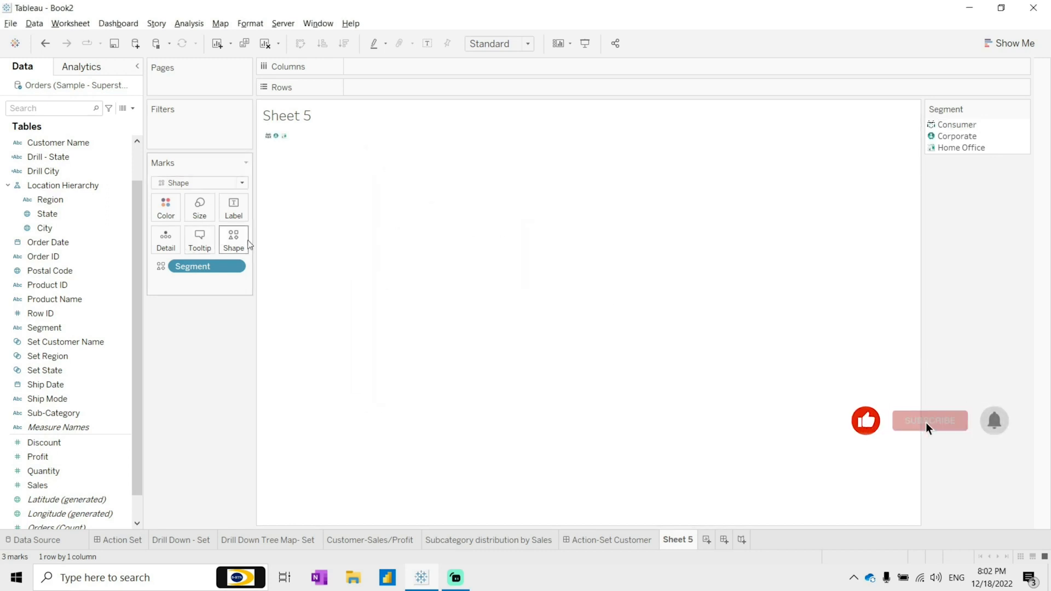
Step: Set the Icon sheet's fit to Entire View and place Segment on Columns
click(499, 44)
click(503, 96)
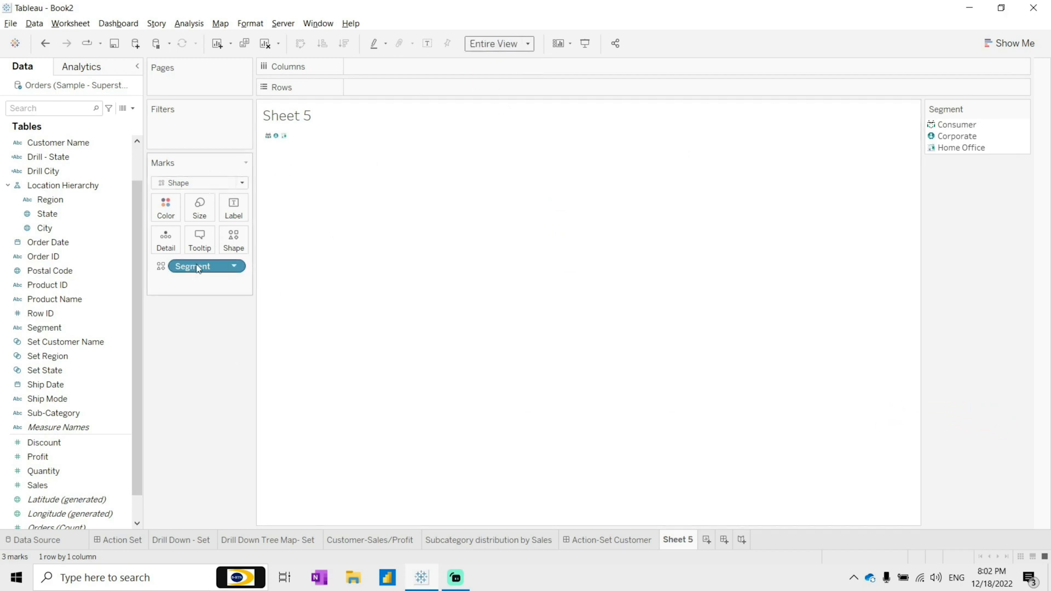
drag(193, 269, 419, 64)
click(376, 159)
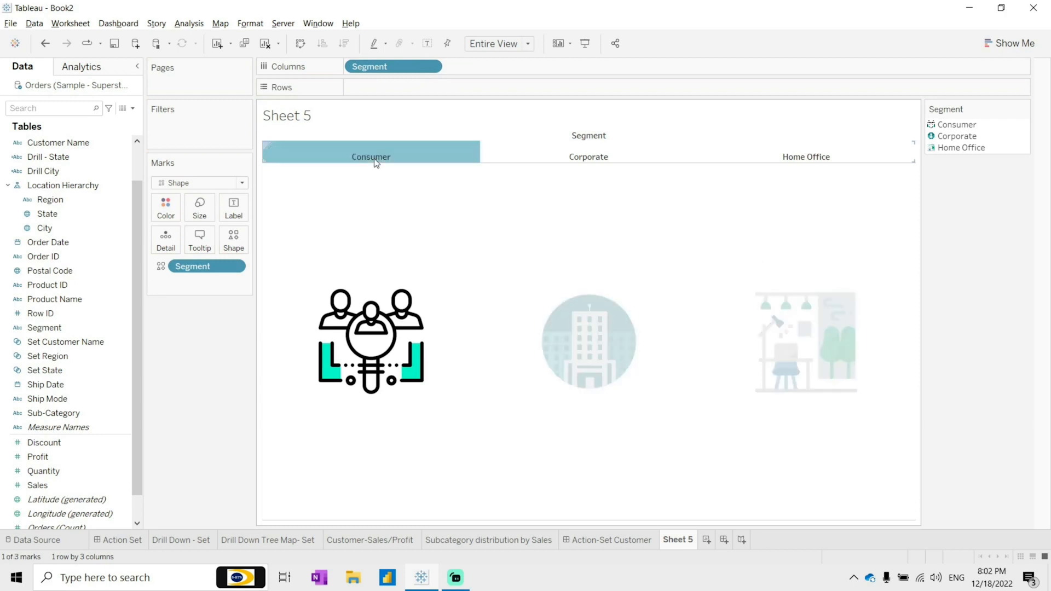
Step: Hide the Segment column header and the sheet title
right_click(376, 163)
click(426, 243)
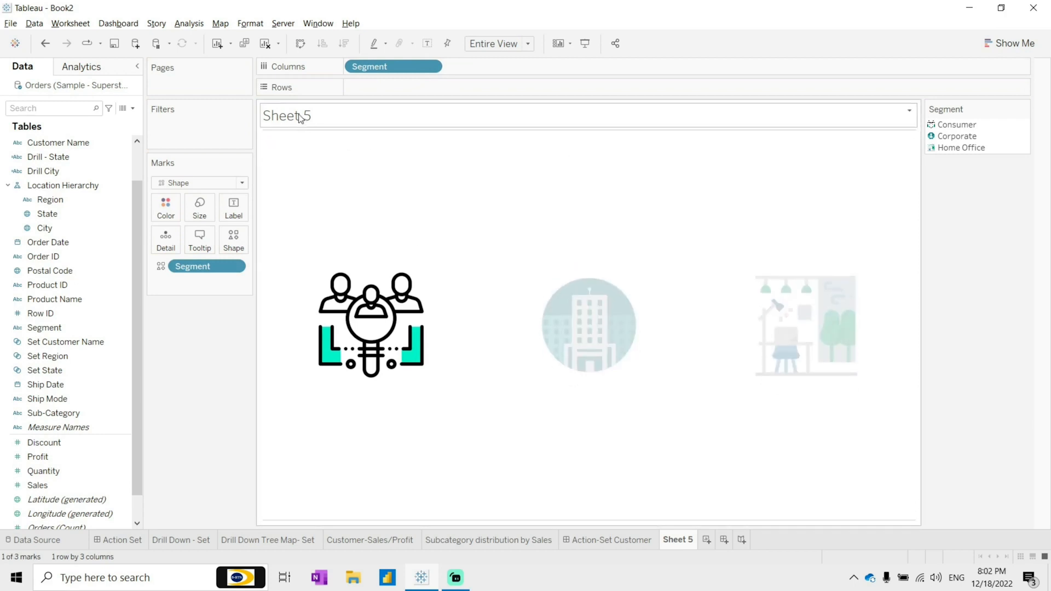
right_click(300, 119)
click(358, 151)
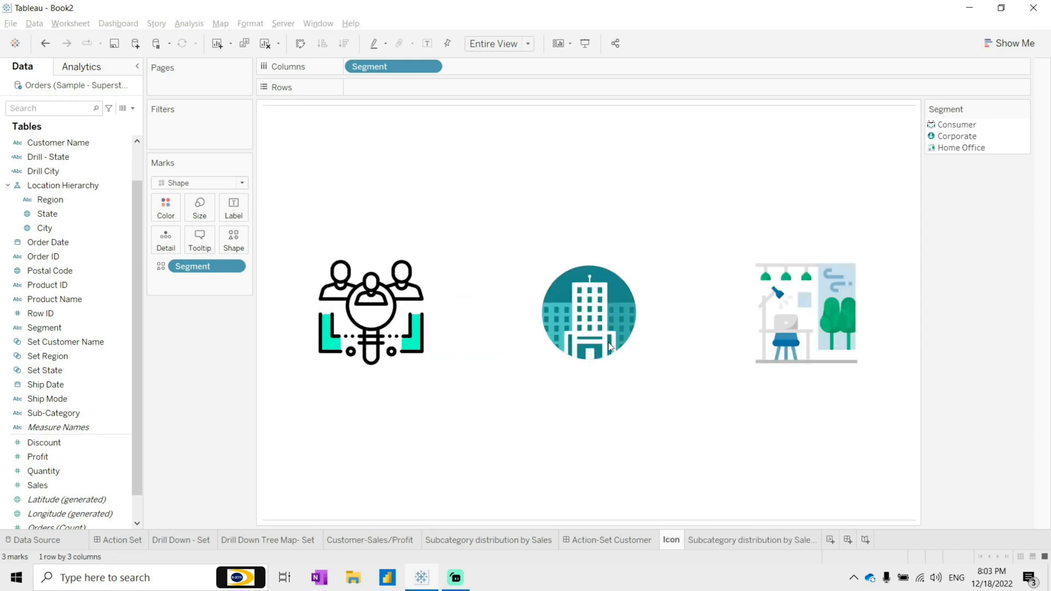
click(400, 302)
click(400, 304)
click(628, 315)
click(589, 322)
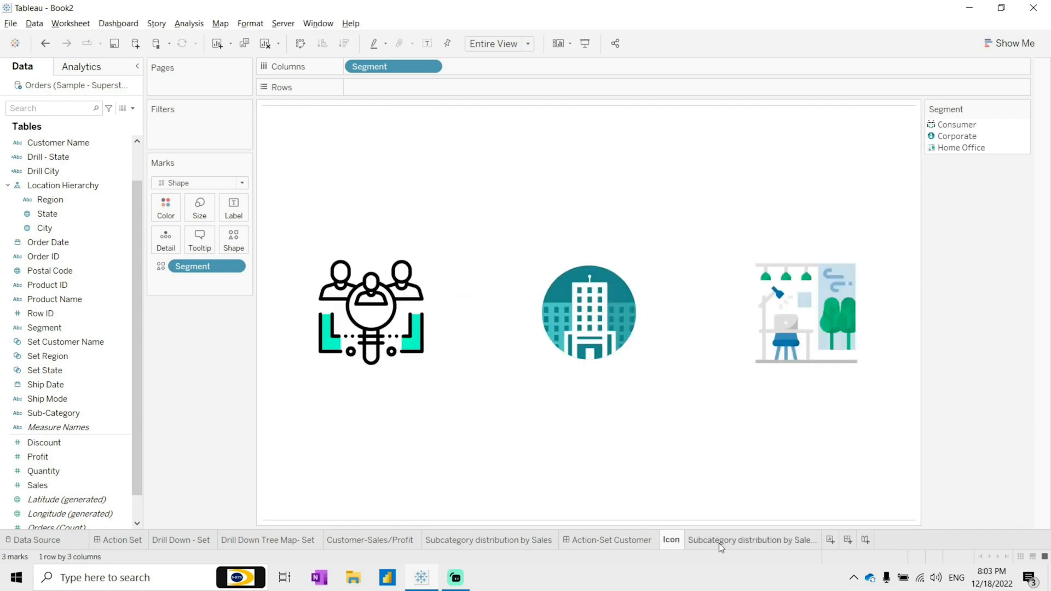
click(718, 543)
click(673, 540)
Step: Create a set from the Segment field named Set Segment
right_click(58, 329)
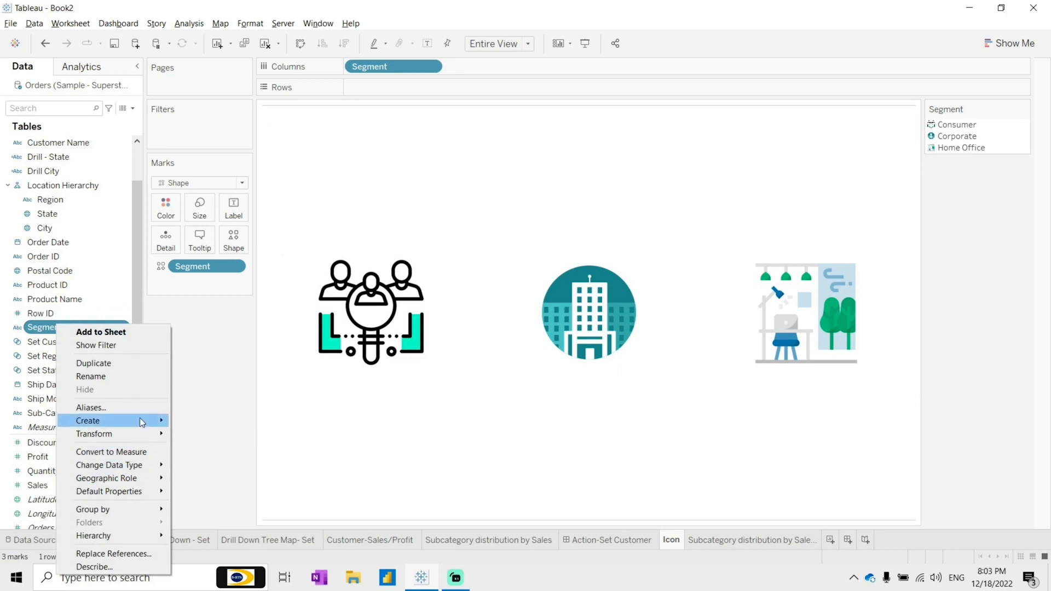
mouse_move(141, 422)
click(241, 448)
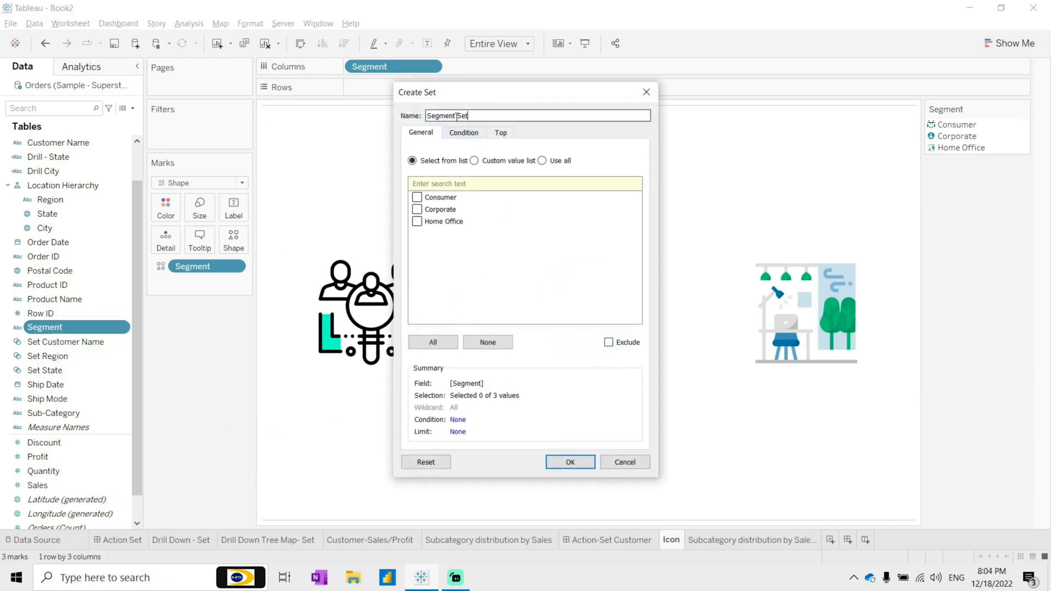
drag(459, 118, 364, 113)
key(BackSpace)
click(570, 463)
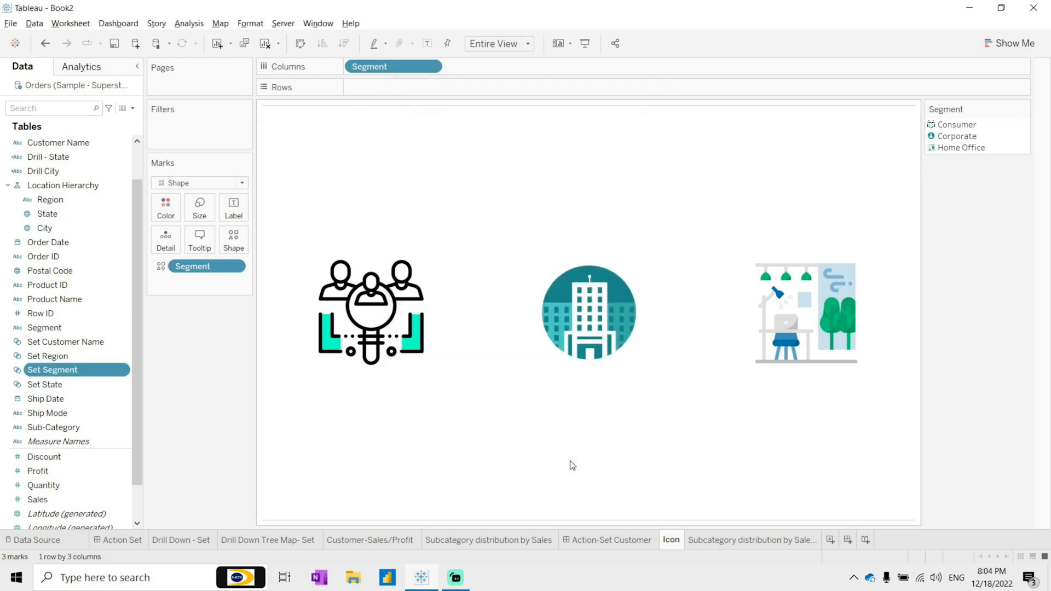
Step: Create a new dashboard and rename it Action Set - Icon
click(848, 540)
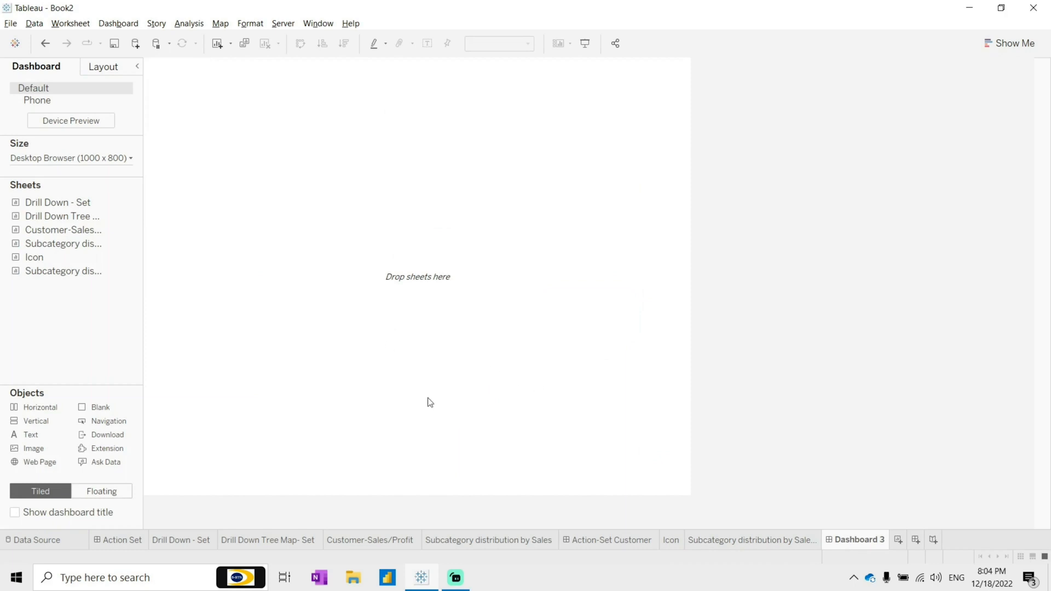
double_click(856, 540)
text(Action Set - Icon)
key(Return)
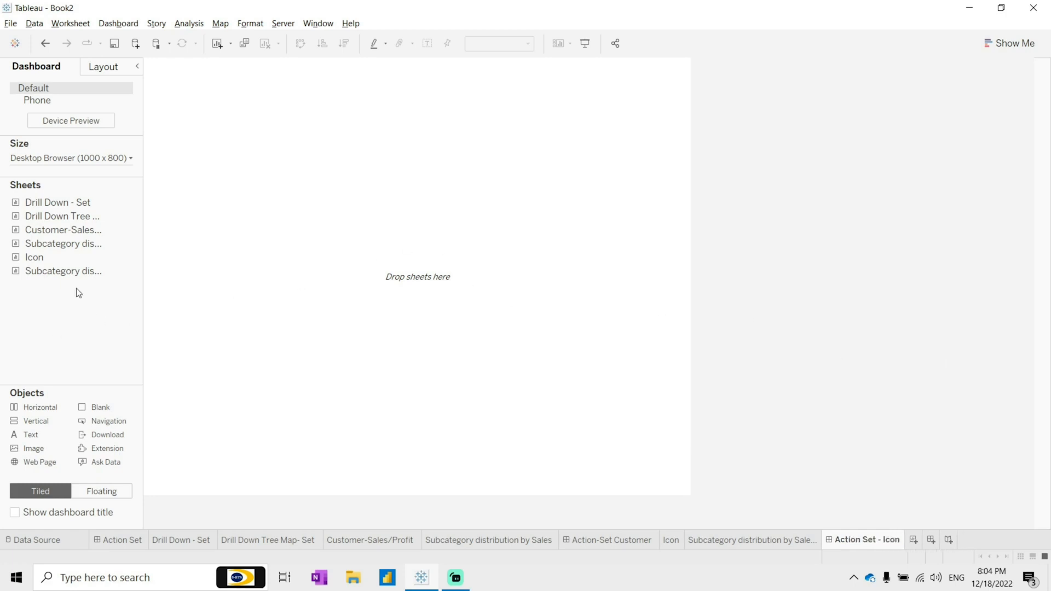
Step: Add the Icon sheet above Subcategory distribution by Sales (2) on the dashboard and delete the legend container
mouse_move(58, 258)
mouse_down()
mouse_move(190, 250)
mouse_move(350, 196)
mouse_up()
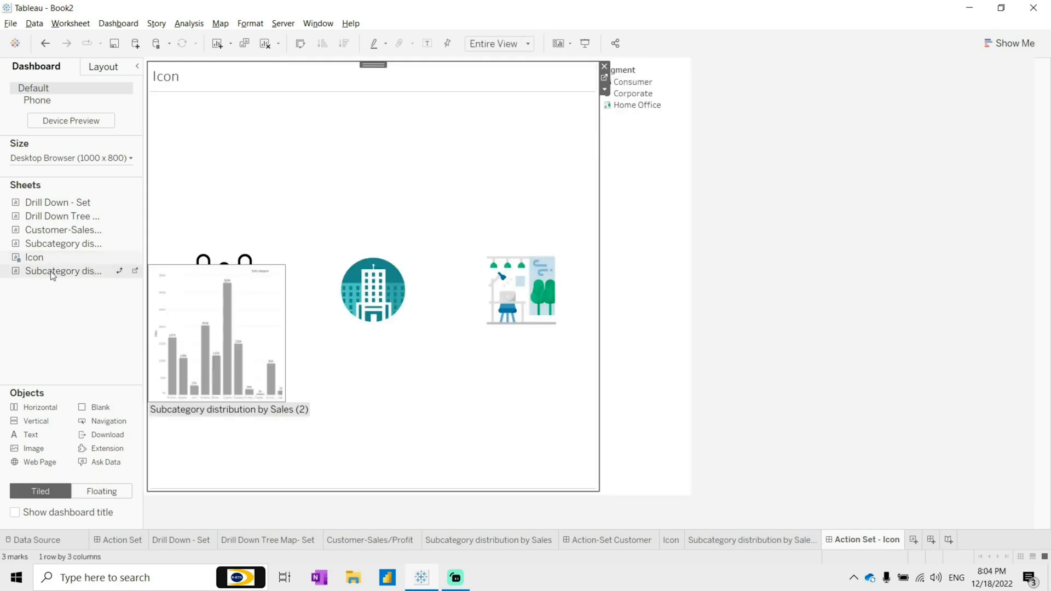
mouse_move(52, 273)
mouse_down()
mouse_move(455, 470)
mouse_move(482, 467)
mouse_up()
click(637, 407)
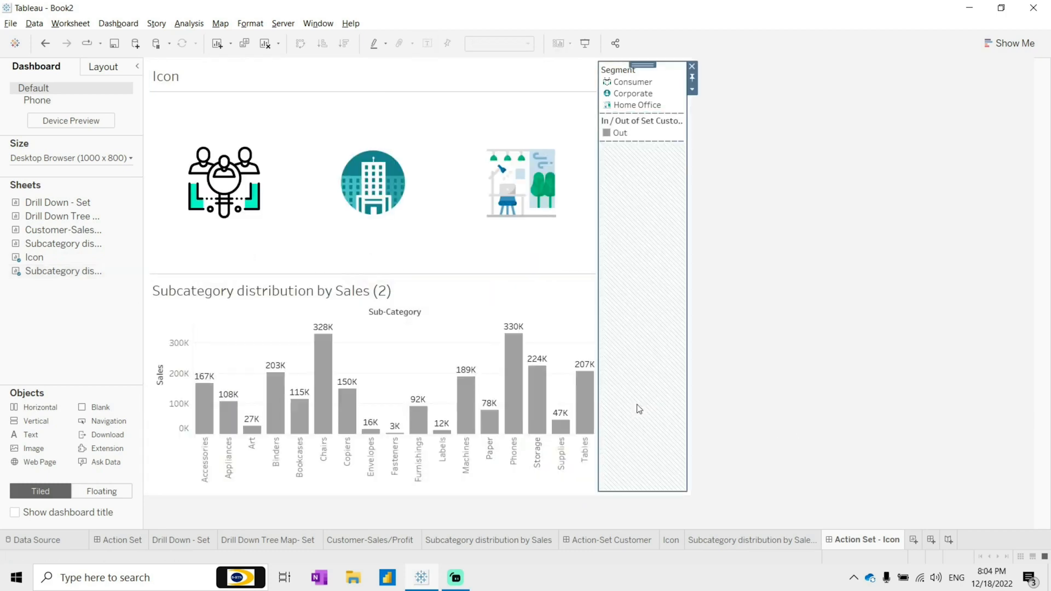
click(693, 67)
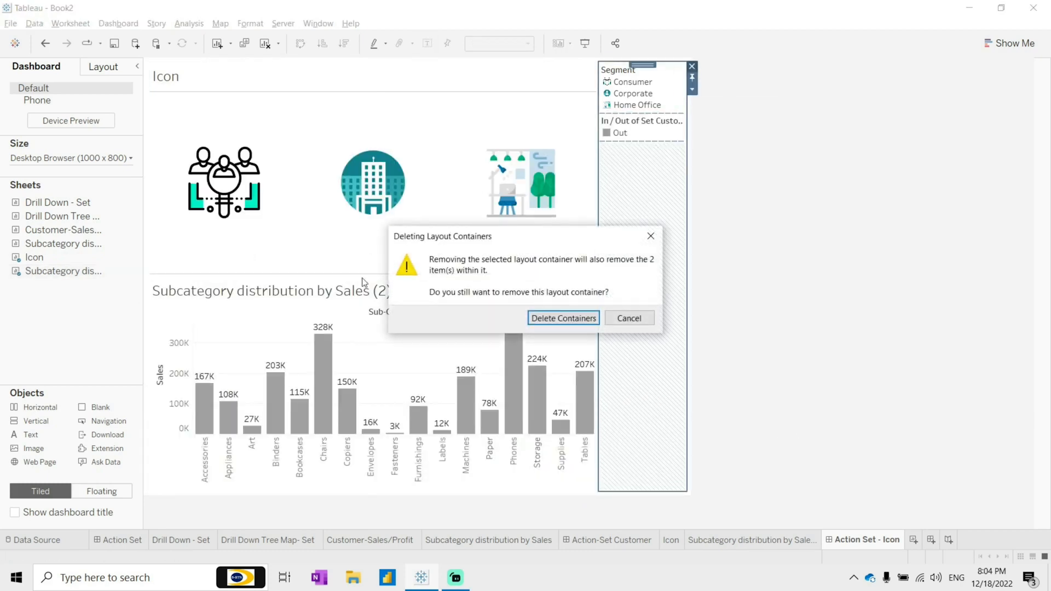
click(553, 319)
Step: Set the dashboard's fixed width to 1400 px
click(71, 157)
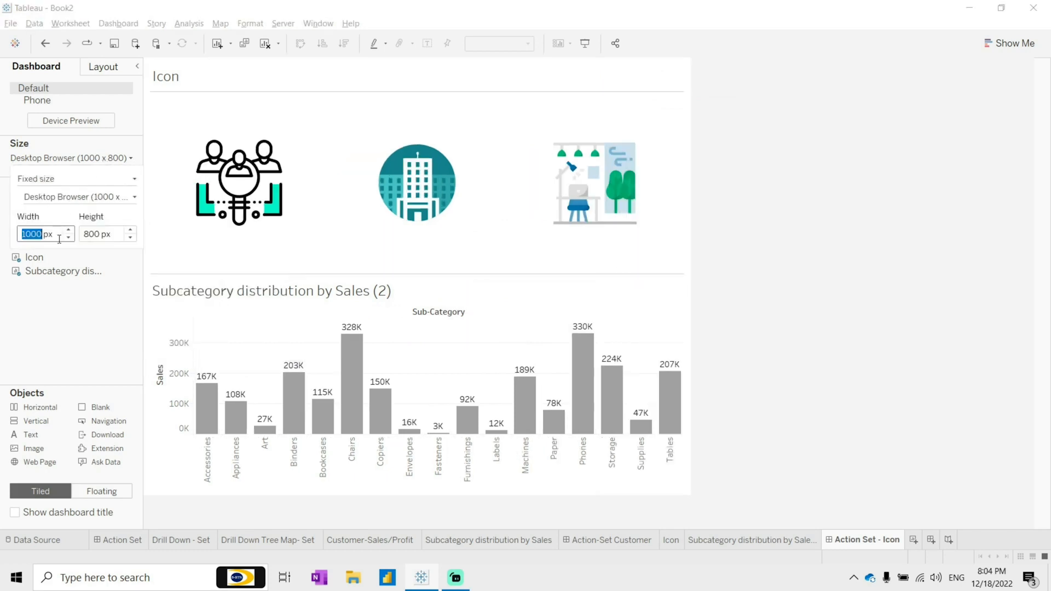
click(69, 230)
click(69, 230)
click(69, 230)
click(69, 230)
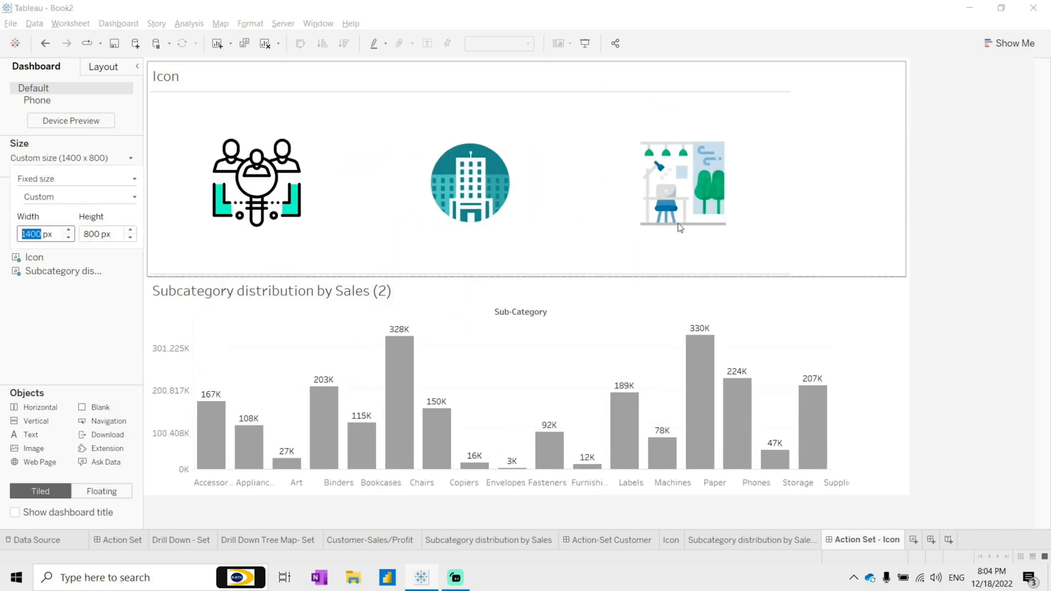
Step: Shrink the Icon sheet to a short strip above the bar chart
drag(445, 274, 442, 170)
click(434, 191)
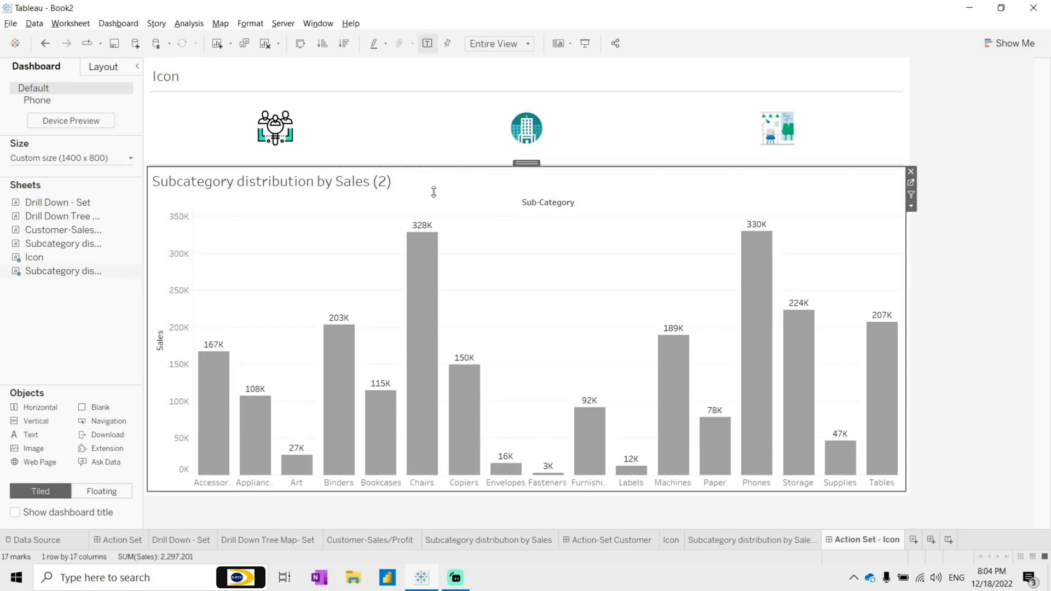
drag(439, 164, 436, 186)
Step: Hide the Icon sheet's title on the dashboard
click(176, 77)
right_click(178, 77)
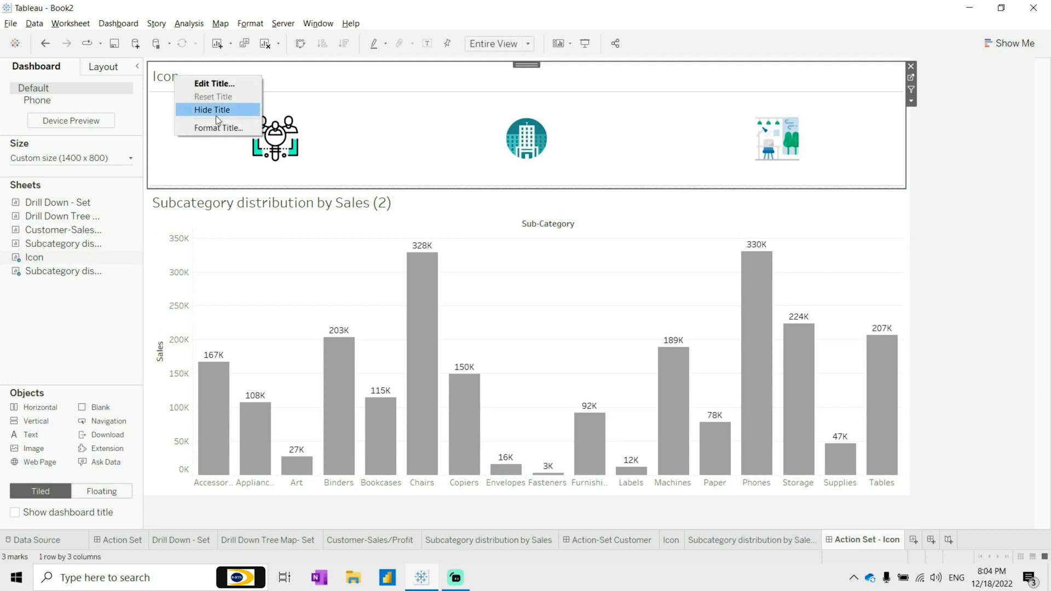
click(212, 108)
click(993, 219)
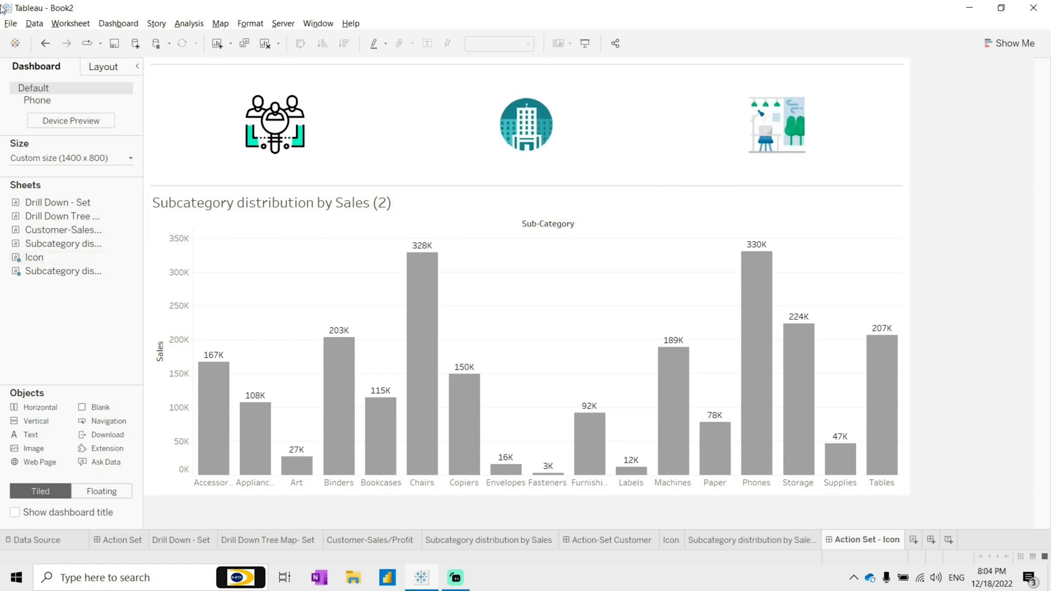
Step: Add a set action named Icon Set from the Icon sheet, targeting Set Segment and removing all values when cleared
click(105, 23)
click(141, 189)
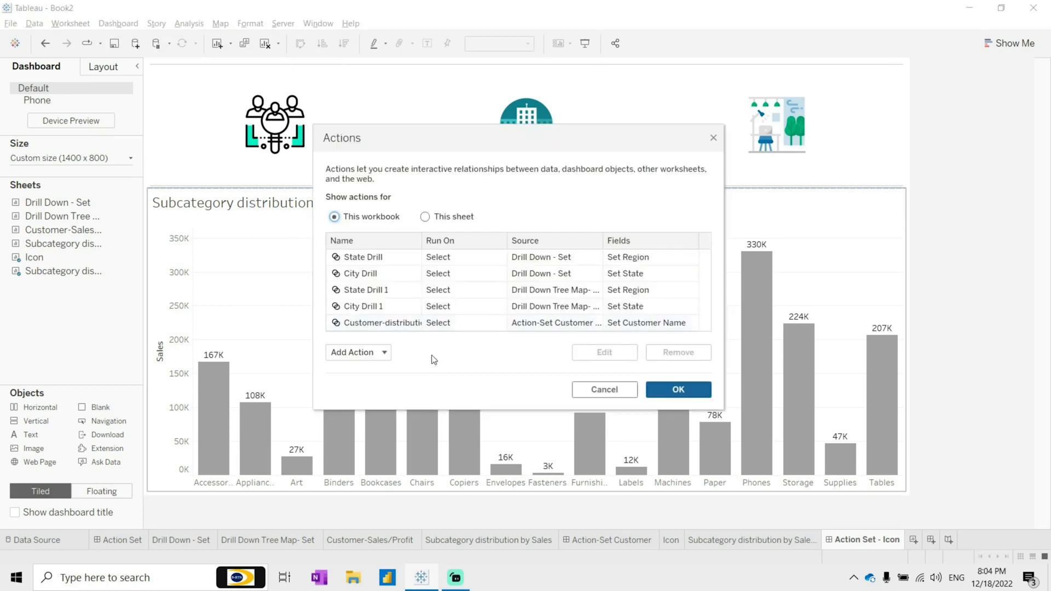
click(357, 352)
click(403, 333)
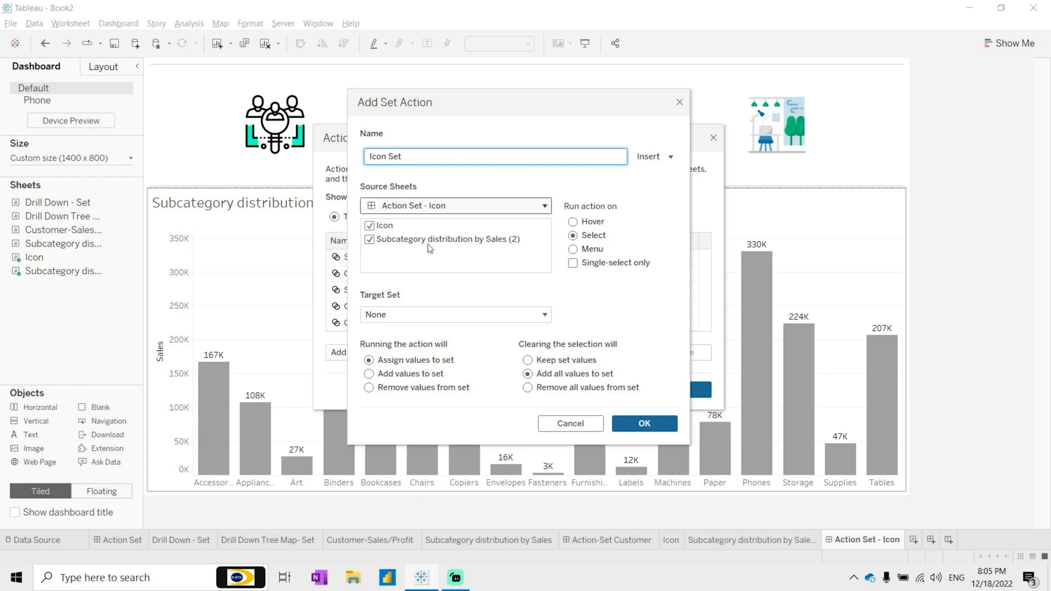
click(369, 240)
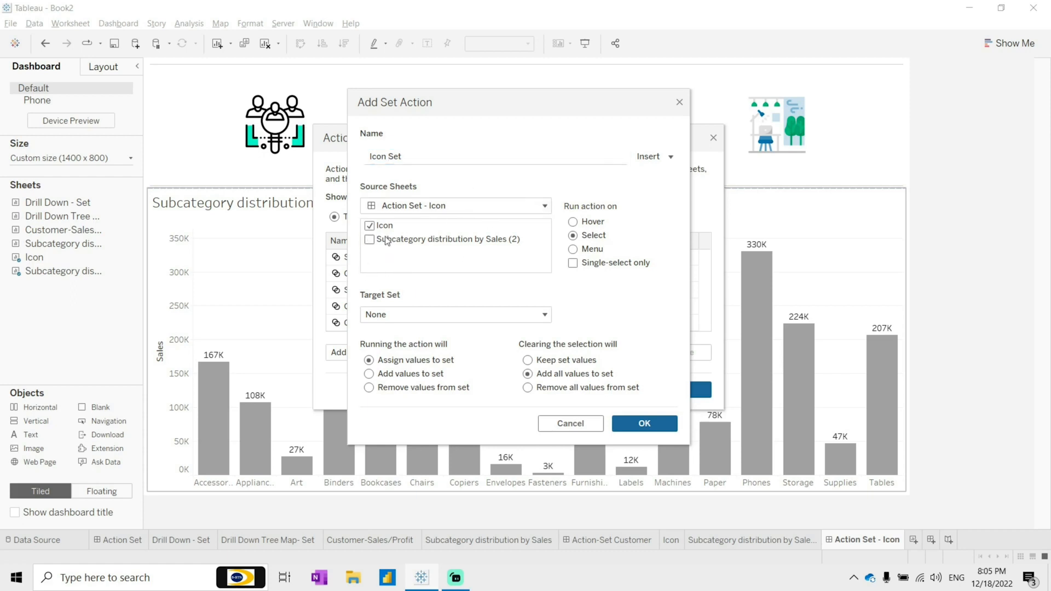
click(390, 316)
mouse_move(541, 349)
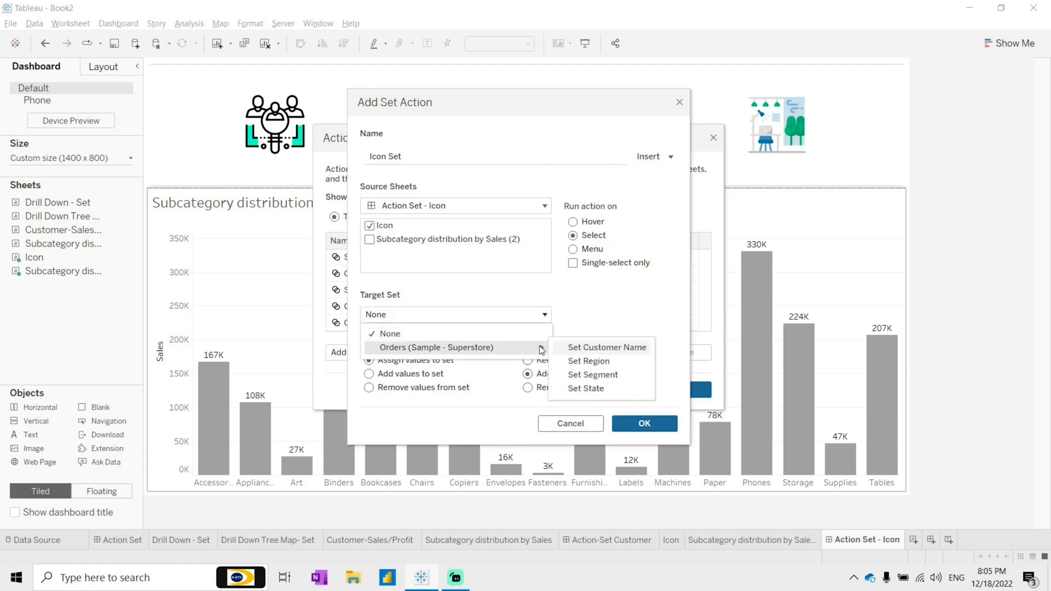
click(601, 377)
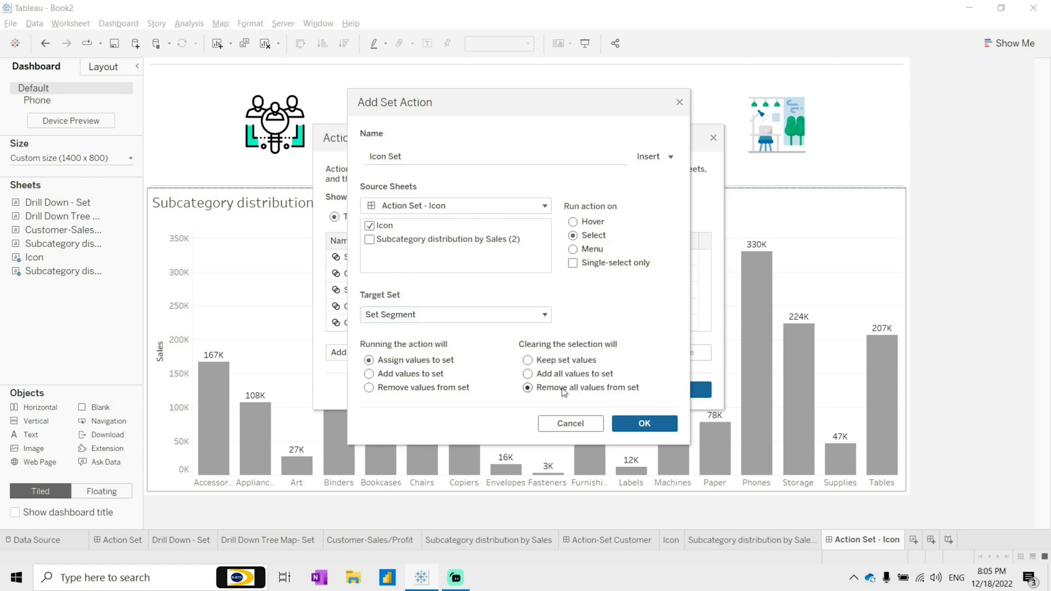
click(645, 424)
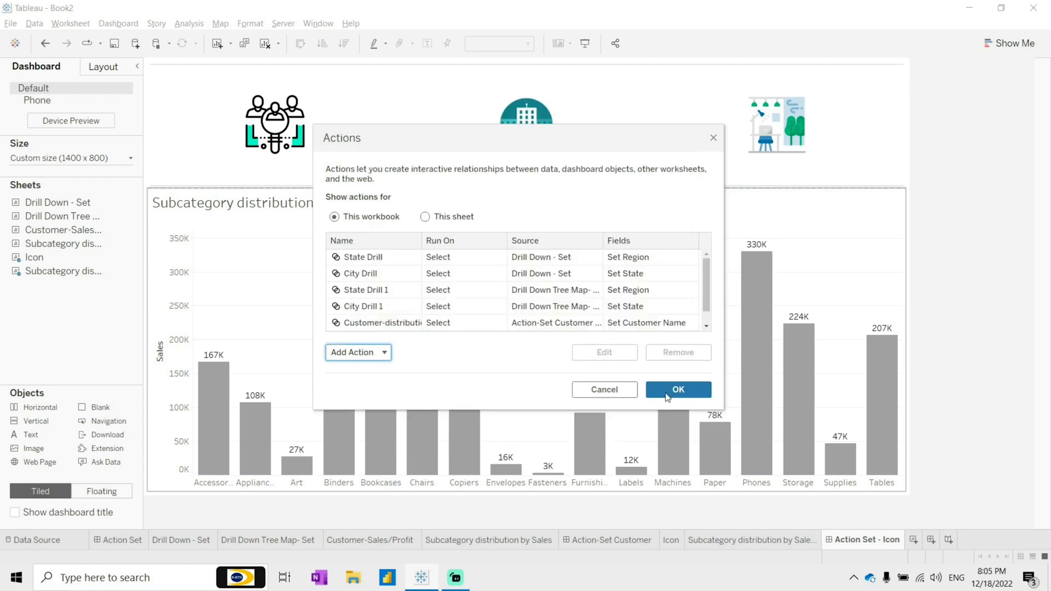
click(670, 392)
Step: Test selecting the Consumer and Corporate icons on the dashboard
click(279, 121)
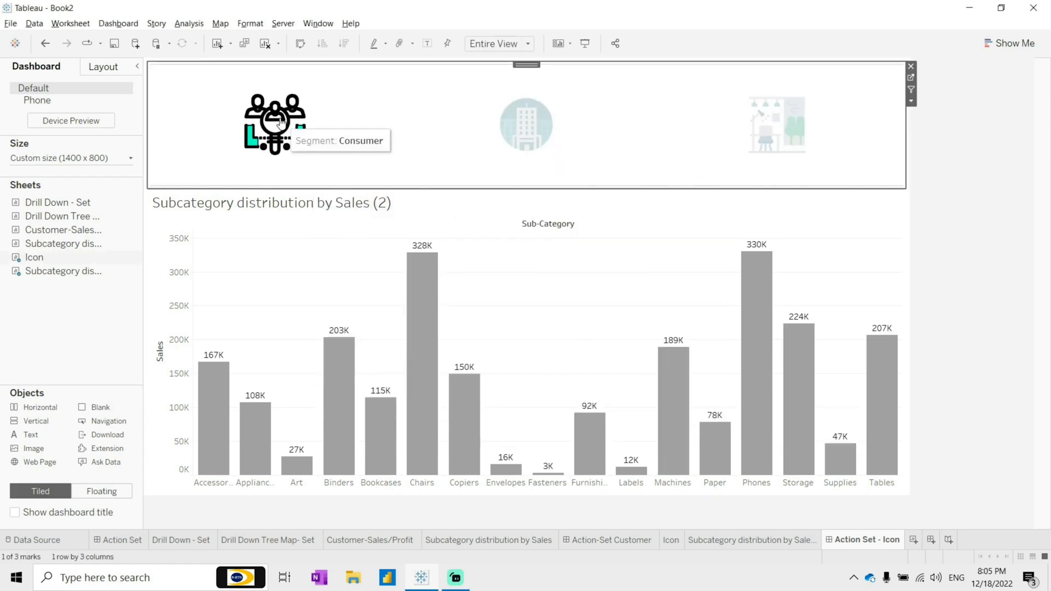
click(521, 122)
click(512, 271)
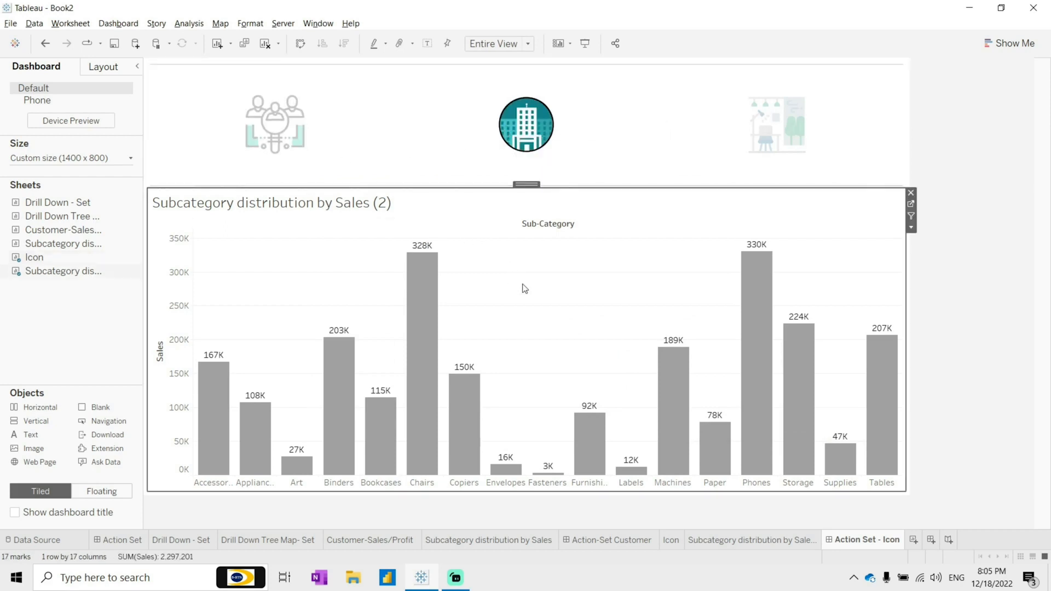
Step: Open the bar chart sheet and replace its color field with Set Segment
click(911, 203)
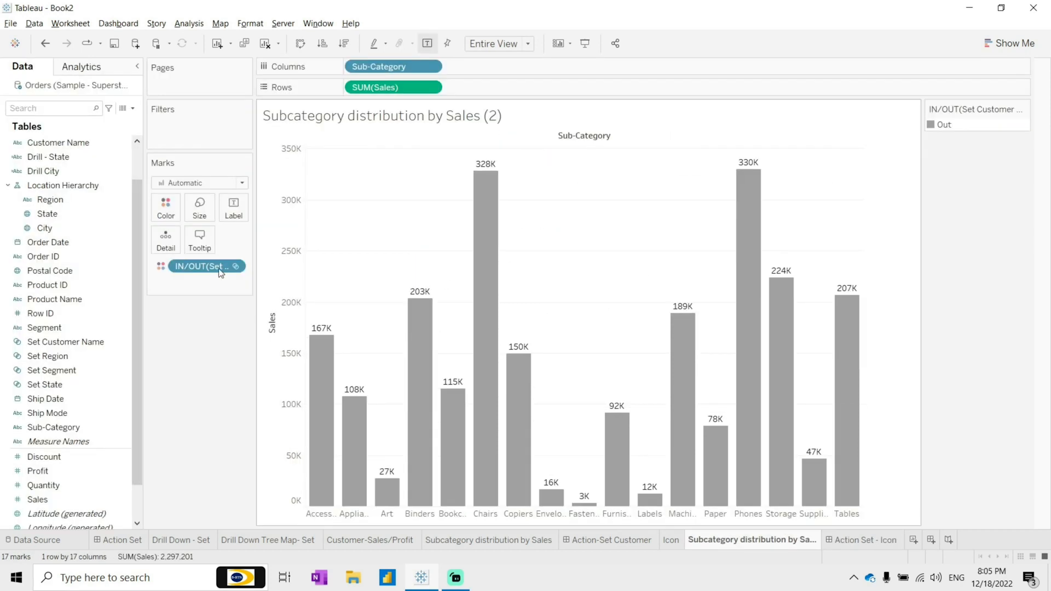
drag(200, 266, 63, 244)
drag(58, 371, 166, 210)
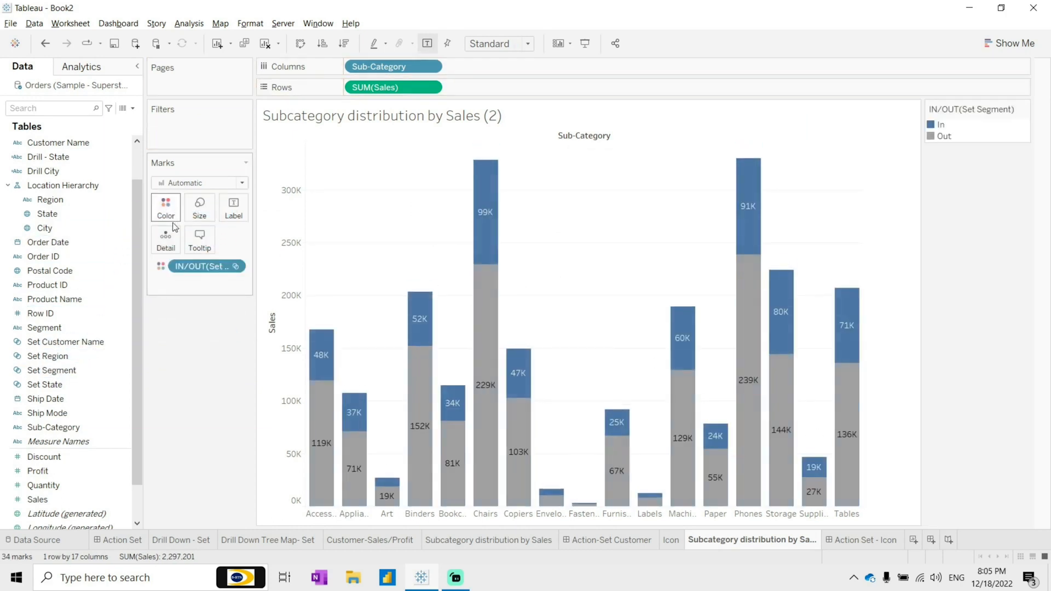
Step: Return to the dashboard and test the set action by selecting each segment icon
click(875, 541)
click(275, 125)
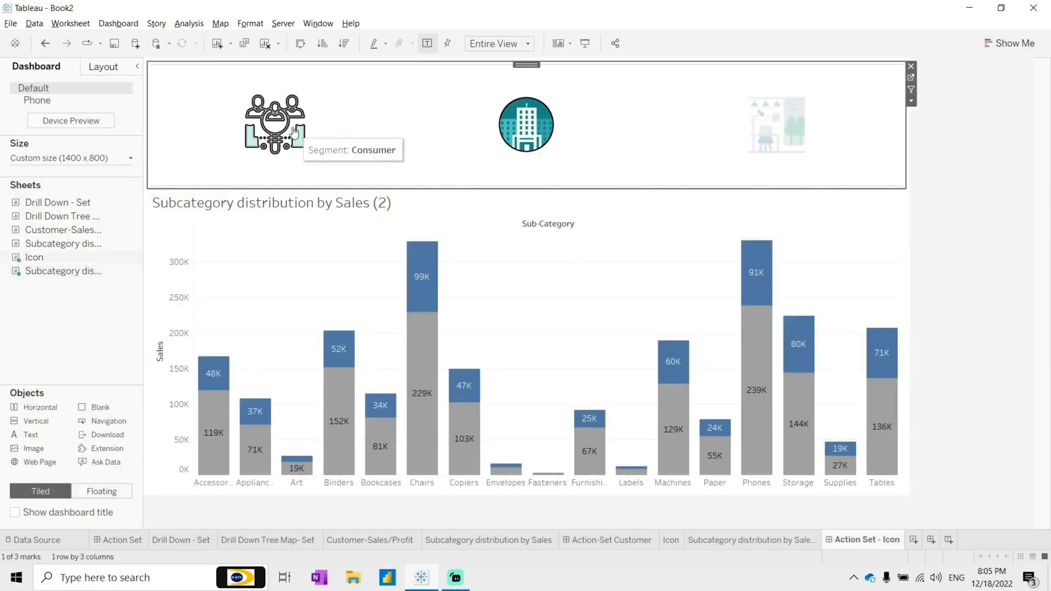
click(794, 125)
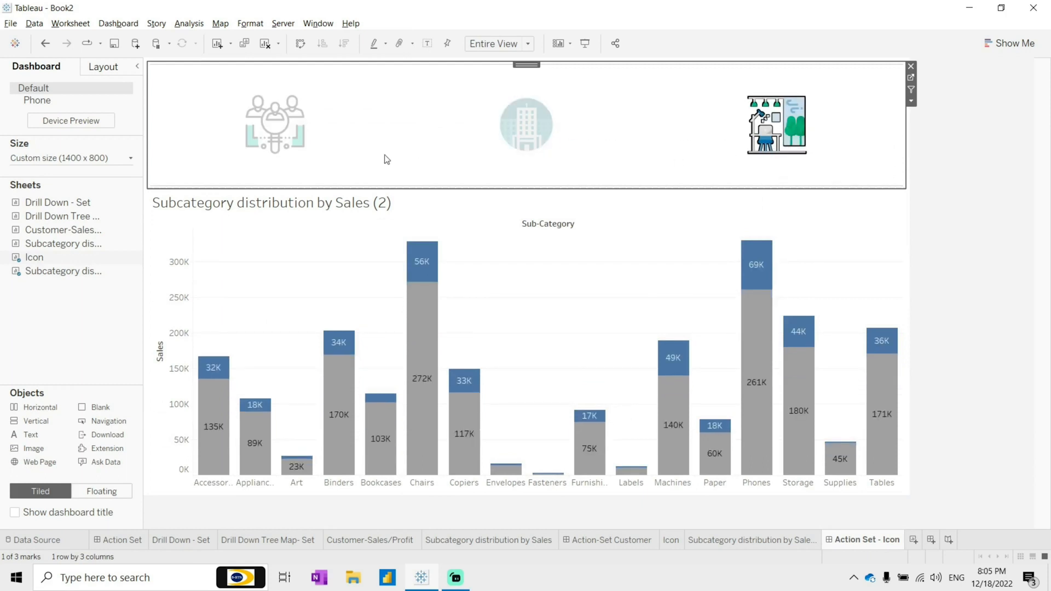
ctrl+click(529, 132)
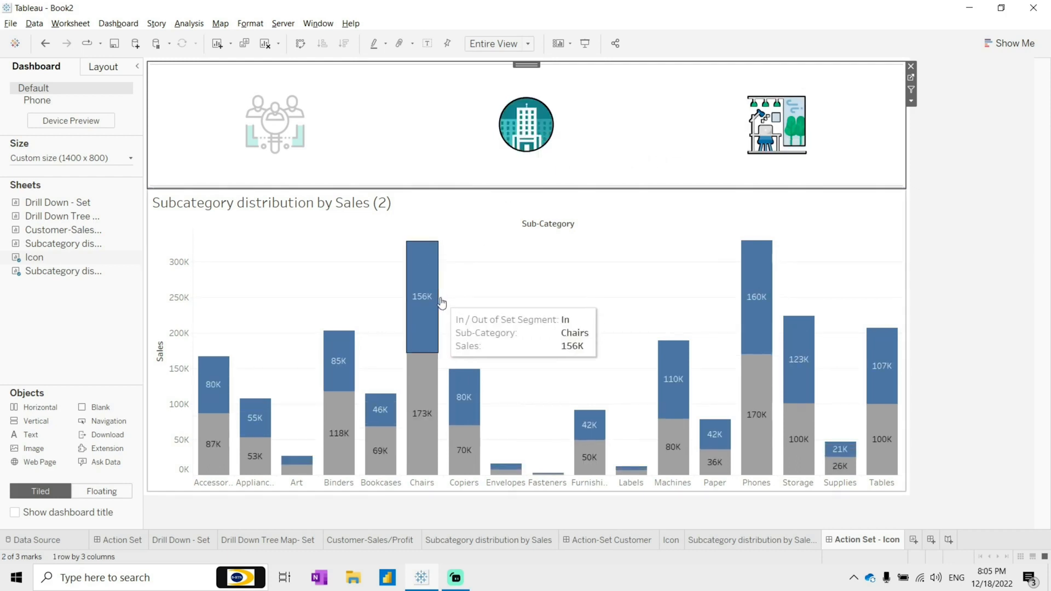
click(611, 150)
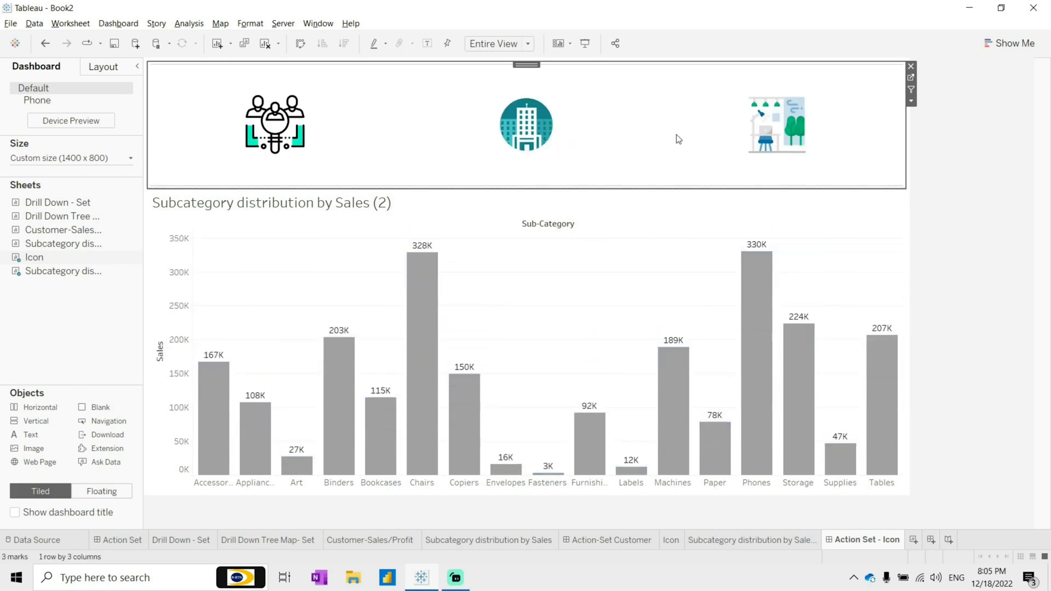
click(772, 129)
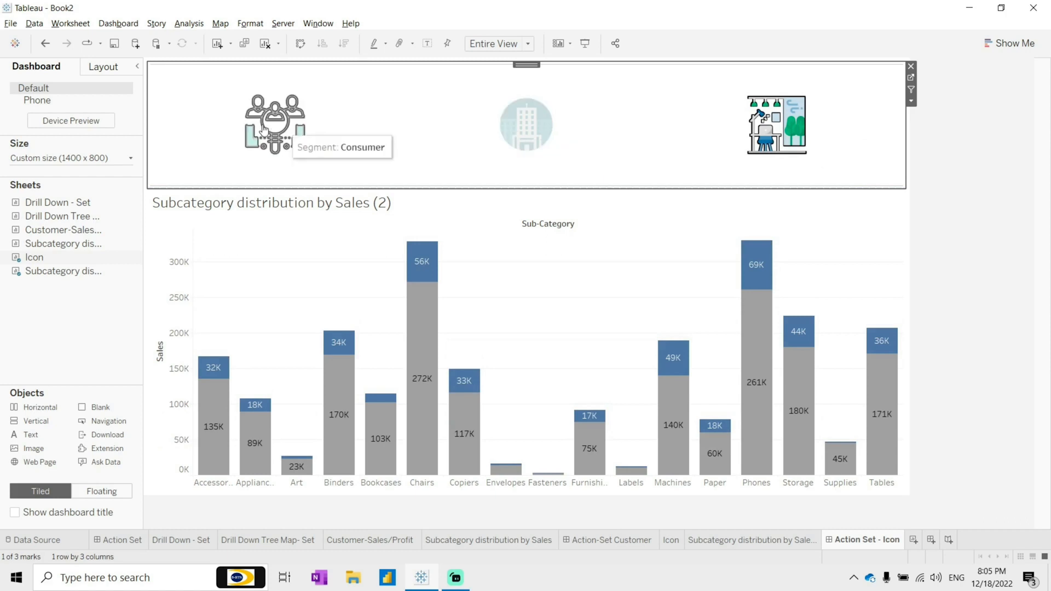
ctrl+click(331, 138)
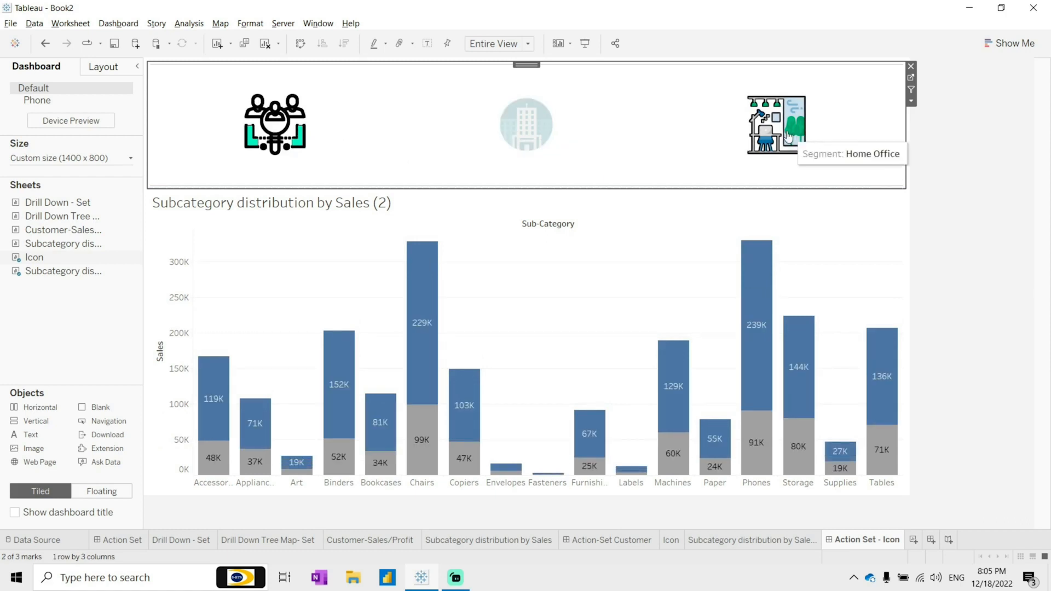
Step: Test the set action by selecting and deselecting the Corporate and Consumer segment icons
ctrl+click(532, 132)
ctrl+click(532, 132)
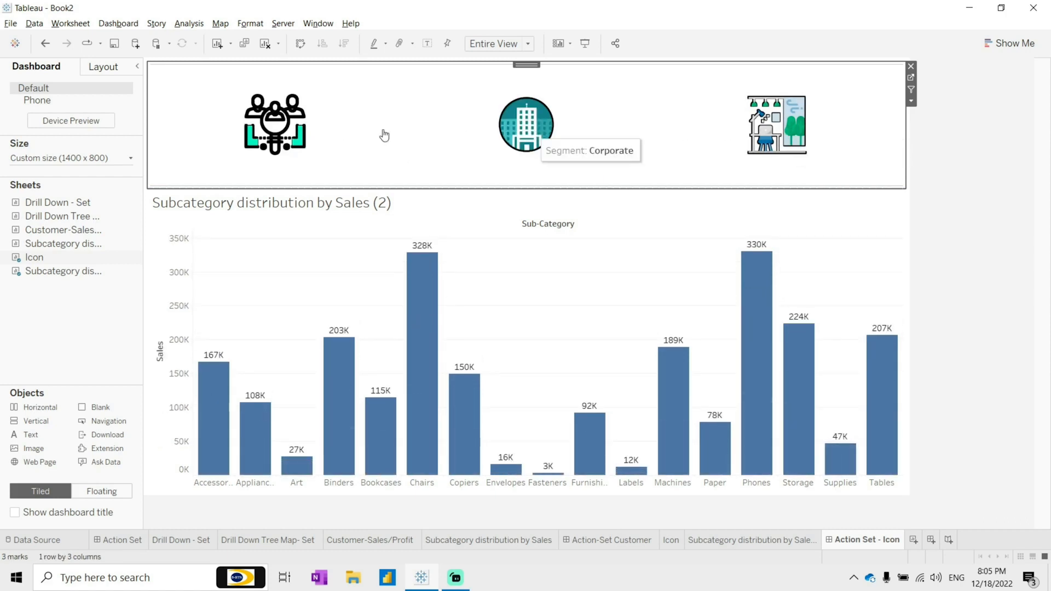
ctrl+click(295, 136)
click(373, 129)
Step: Open the Icon Set action in the dashboard Actions dialog, review its settings and confirm them
click(111, 25)
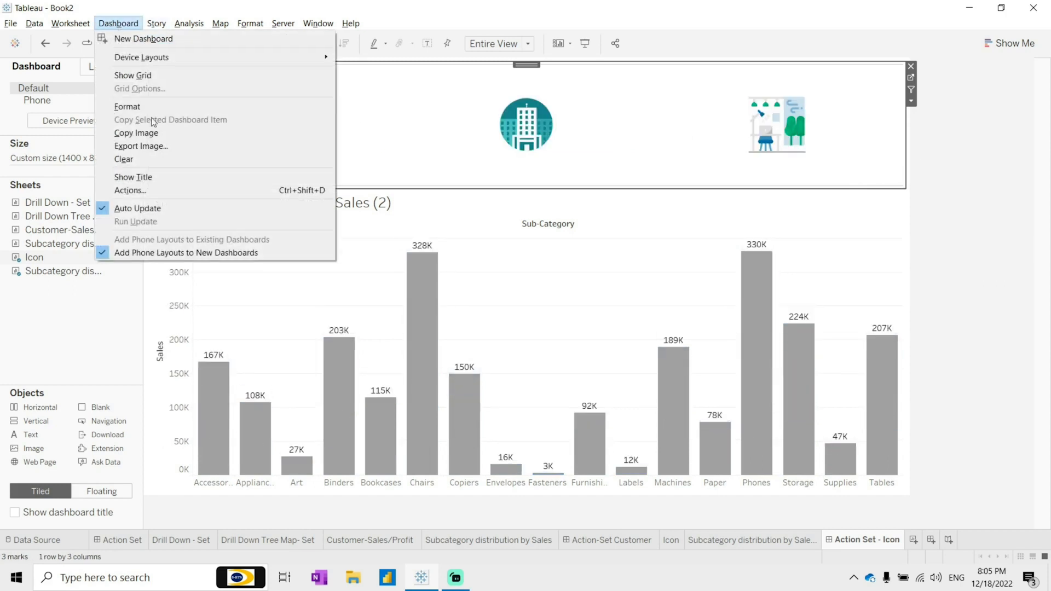
click(364, 218)
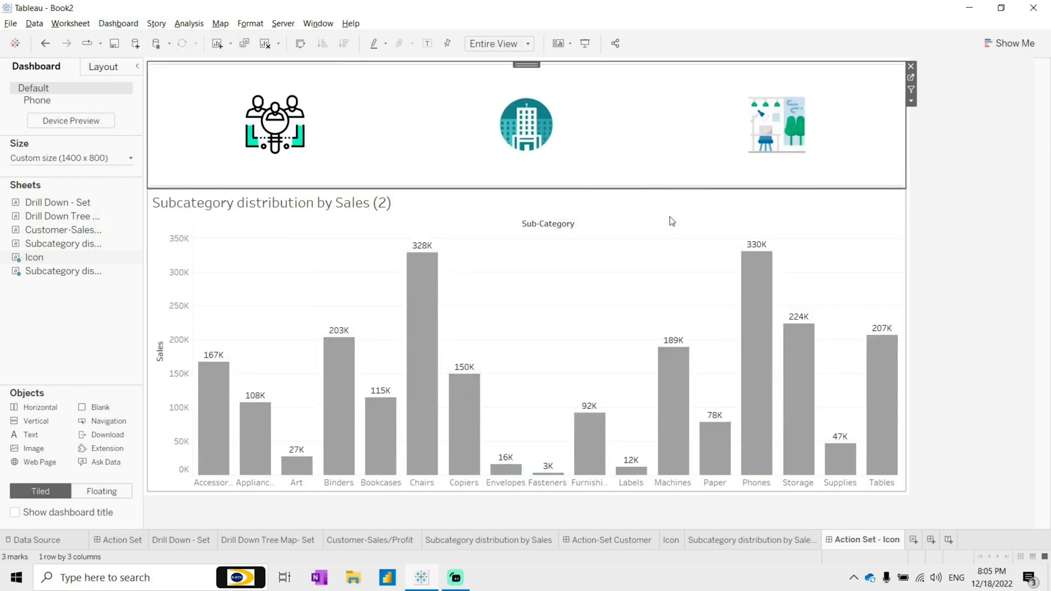
scroll(411, 284, down, 1)
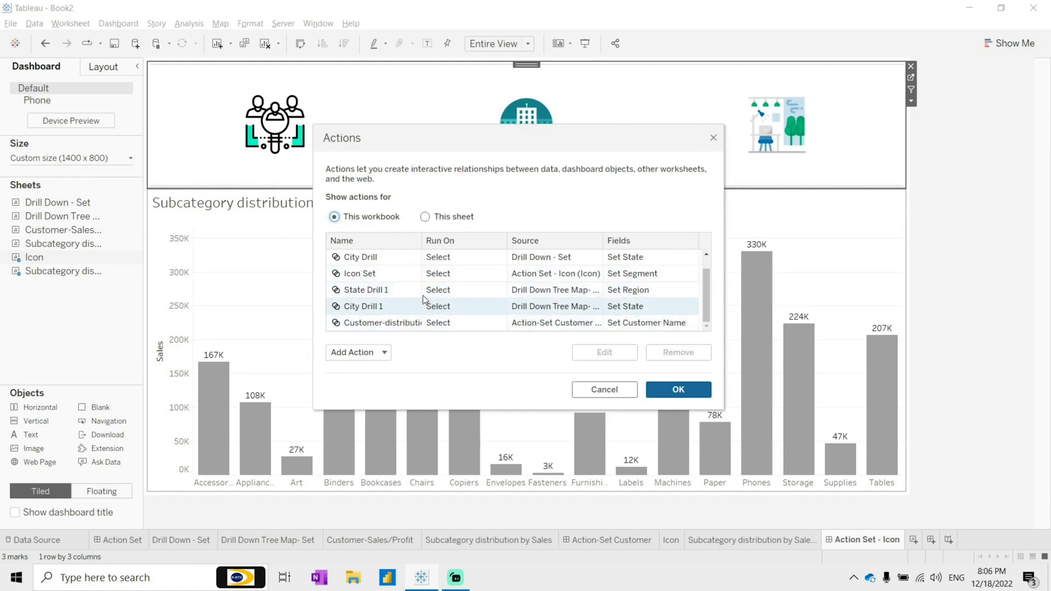
click(417, 278)
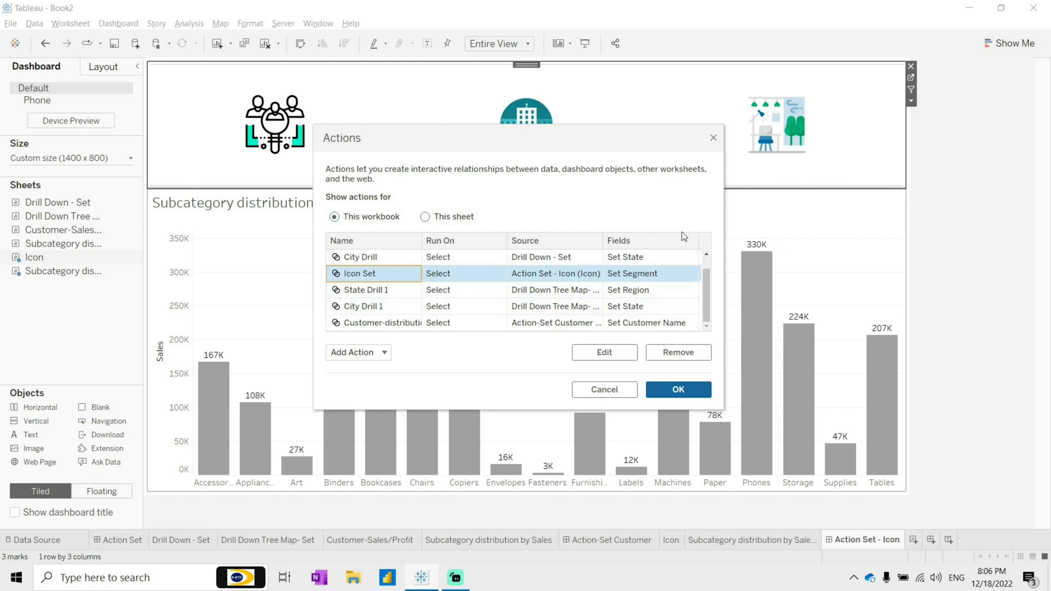
click(574, 264)
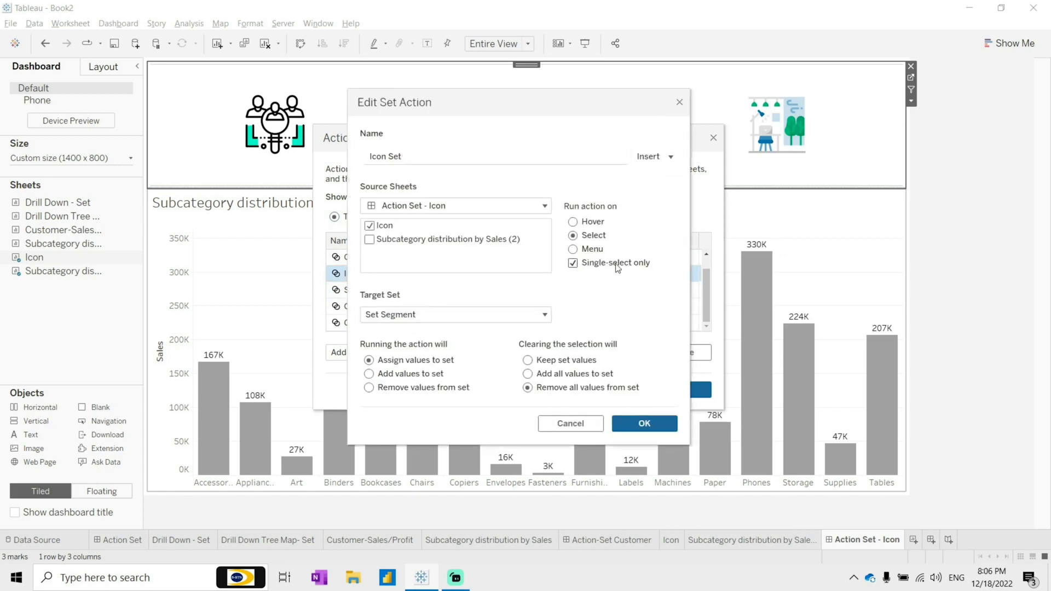
click(635, 423)
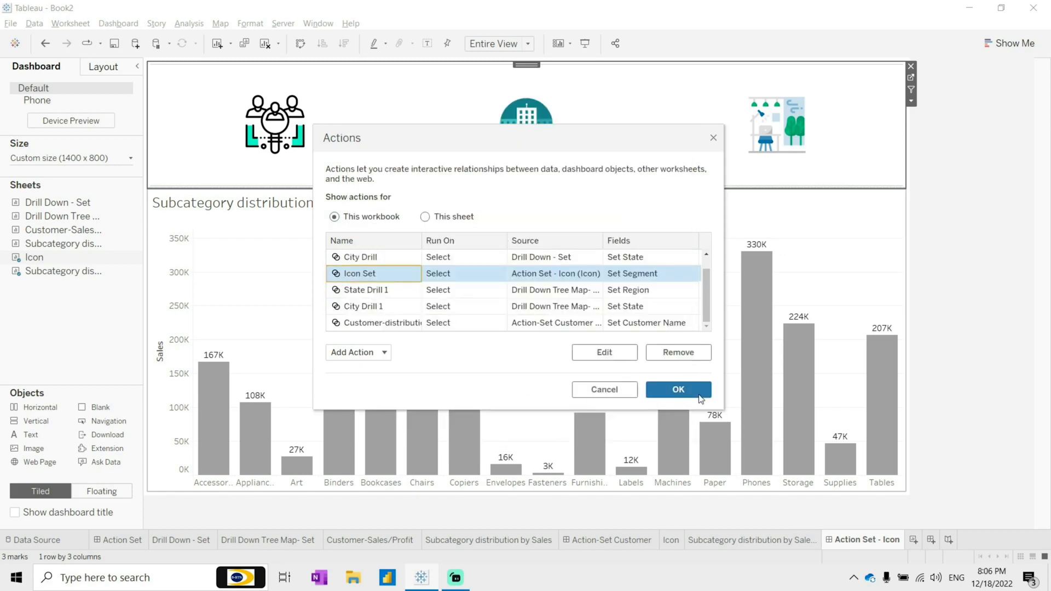
click(695, 392)
Step: Test the set action again by selecting the Corporate, Home Office and Consumer icons, then clear the selection
click(519, 143)
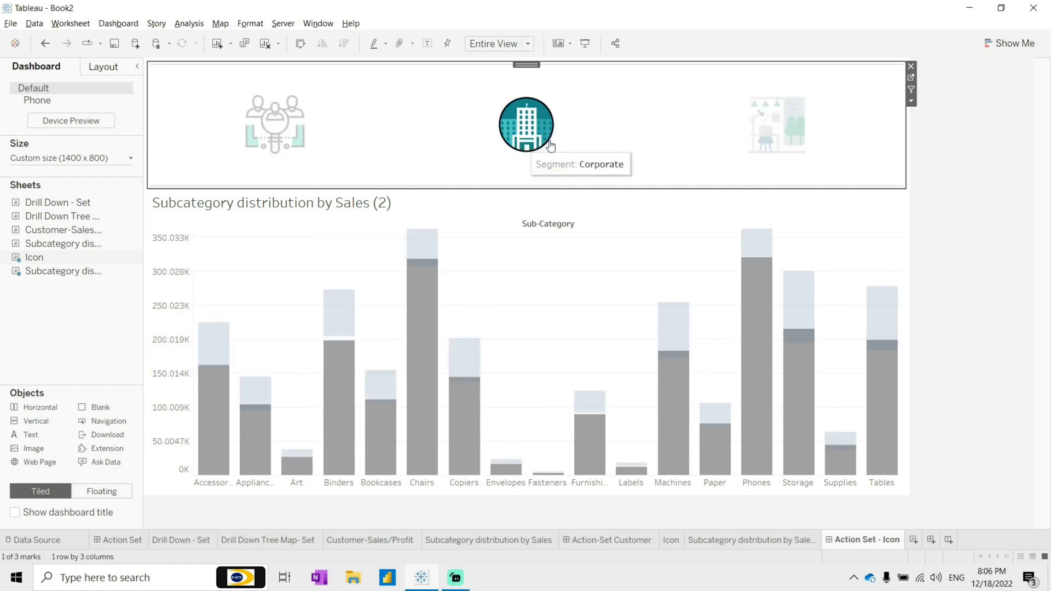
ctrl+click(793, 132)
ctrl+click(299, 140)
click(436, 138)
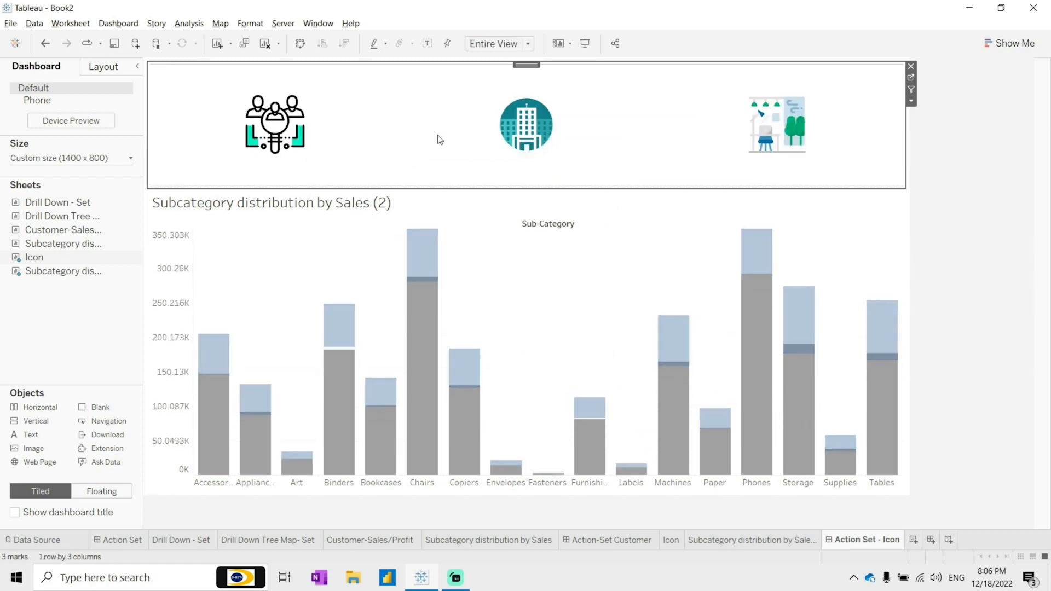
click(280, 121)
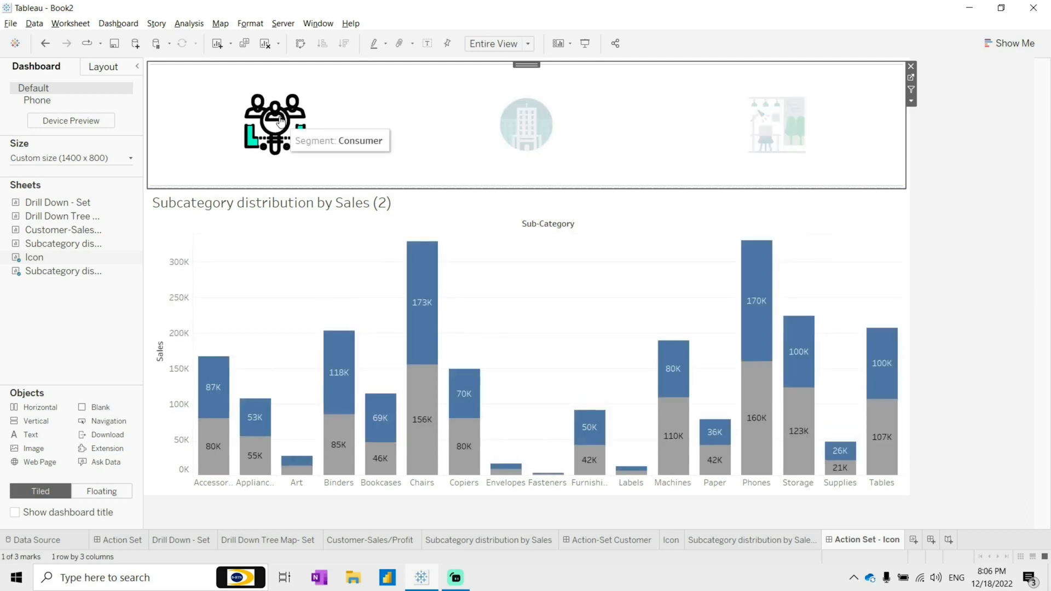
click(421, 157)
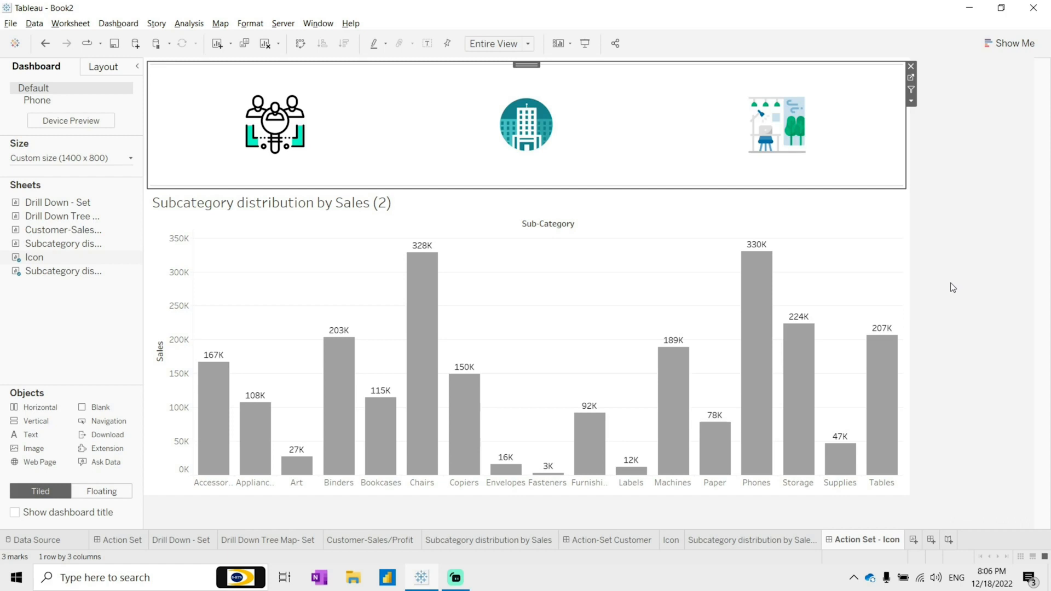
click(950, 283)
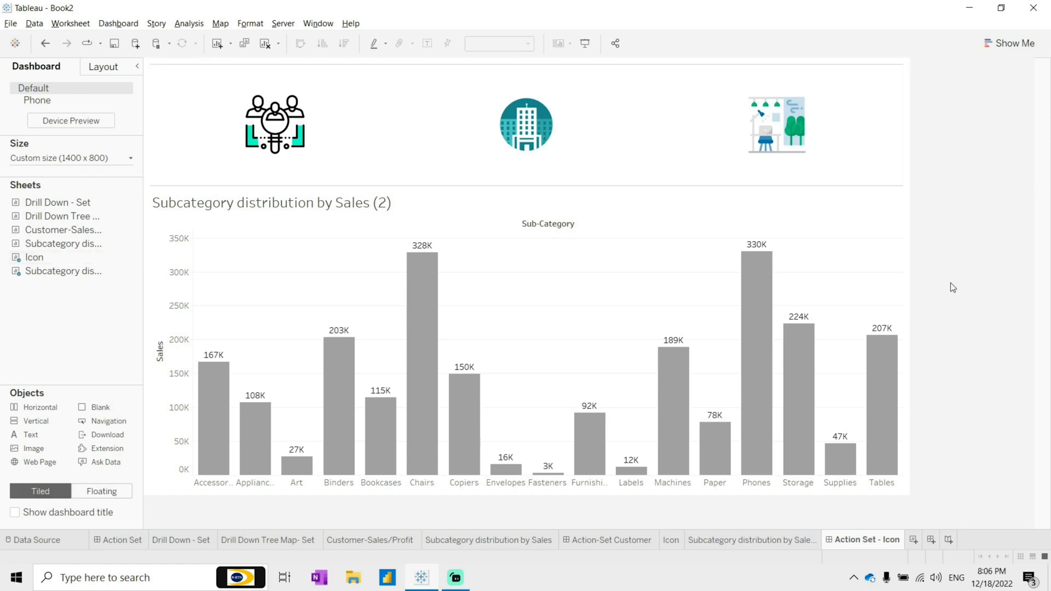